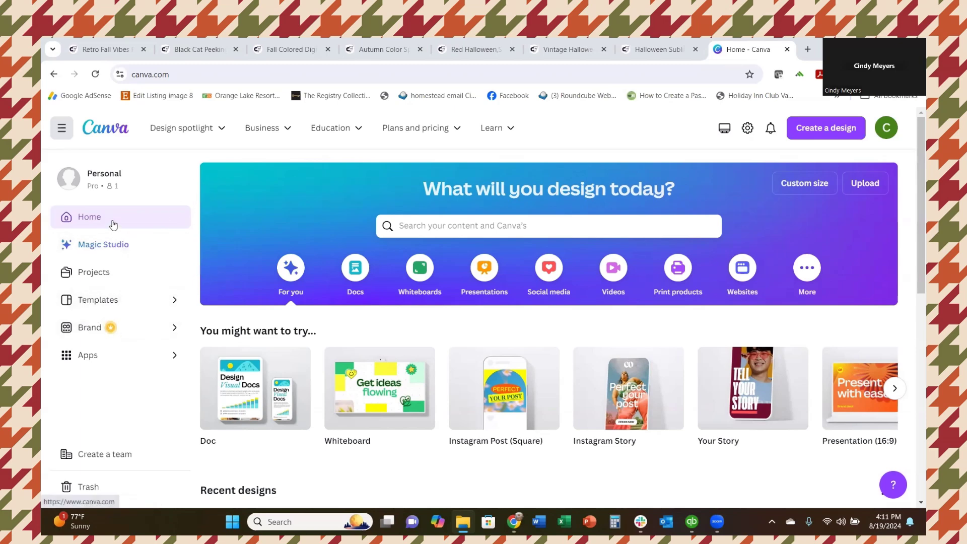
# Review the Creative Fabrica product pages for the fall and Halloween graphics, from Retro Fall Vibes Pumpkin Bow through Halloween Sublimation, Witchy Halloween.
pyautogui.moveTo(199, 124)
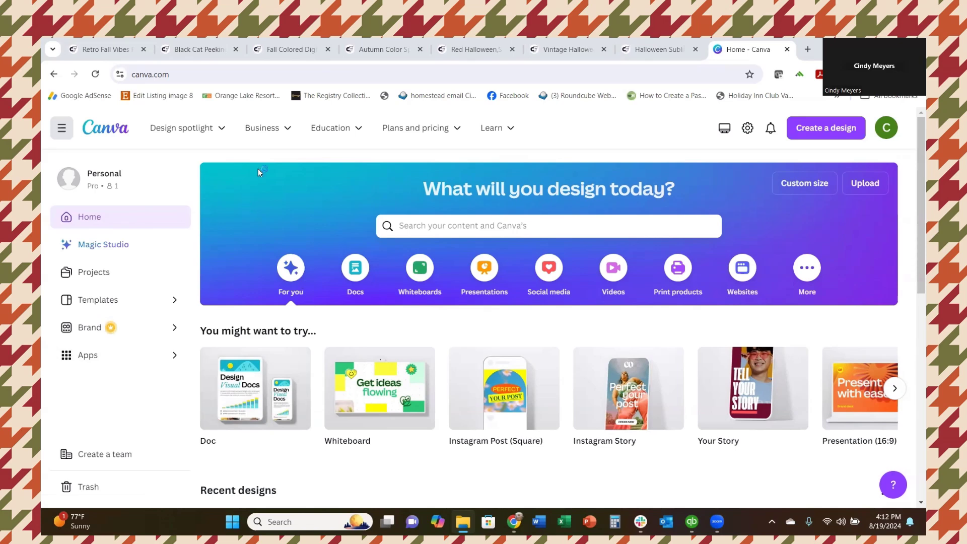
pyautogui.click(106, 50)
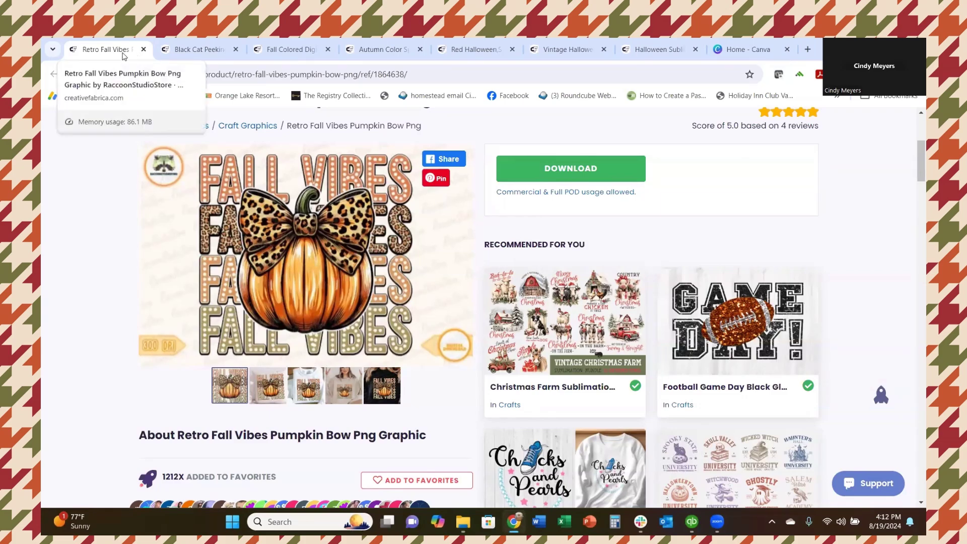
pyautogui.click(186, 47)
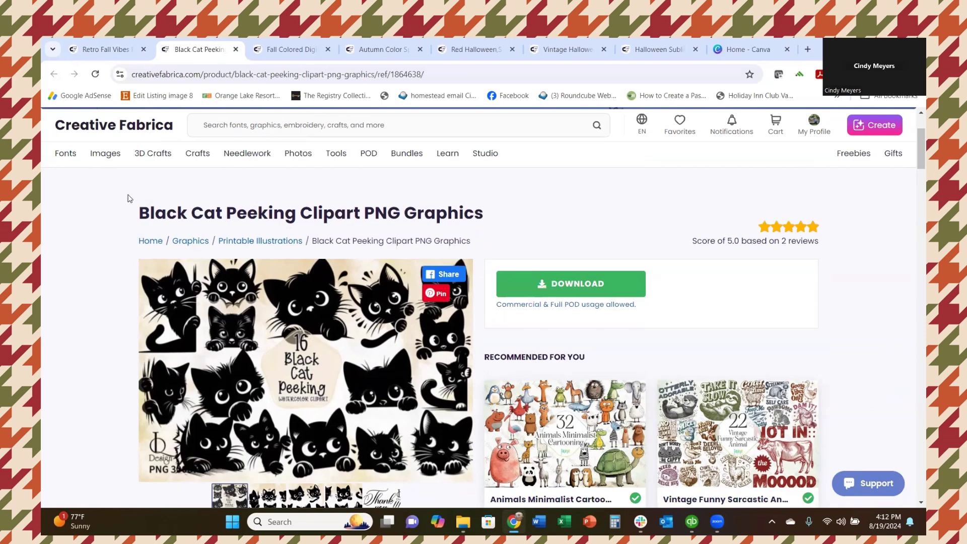
pyautogui.click(291, 54)
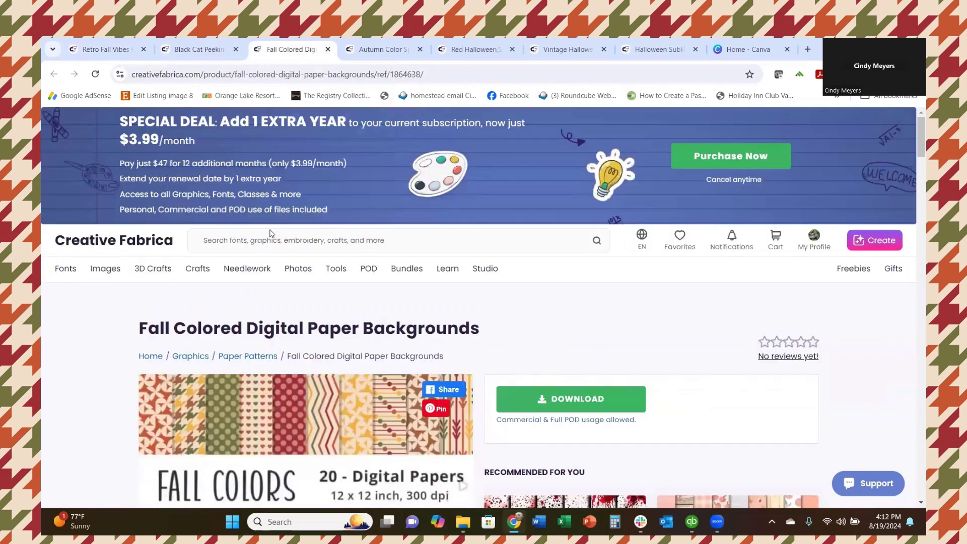
pyautogui.scroll(-3, 270, 234)
pyautogui.scroll(2, 269, 236)
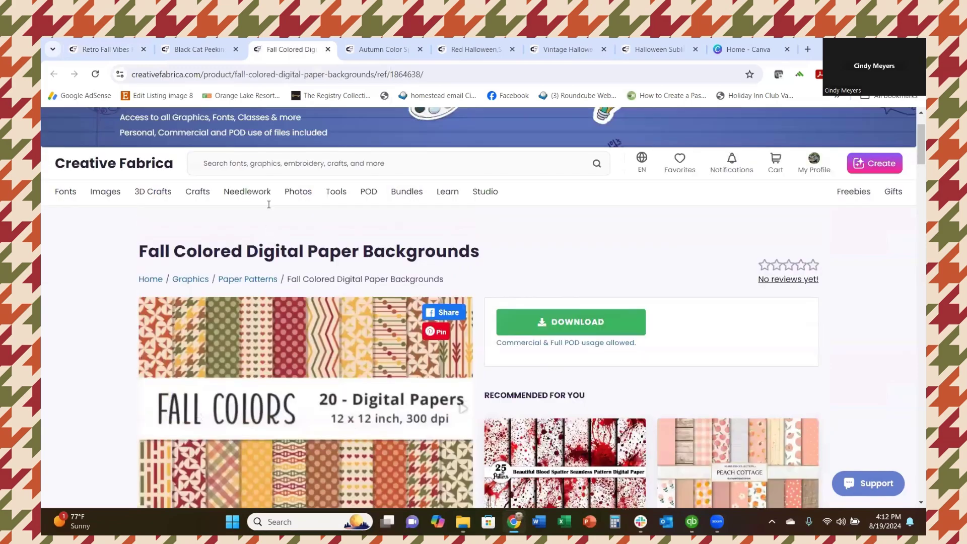
pyautogui.click(383, 50)
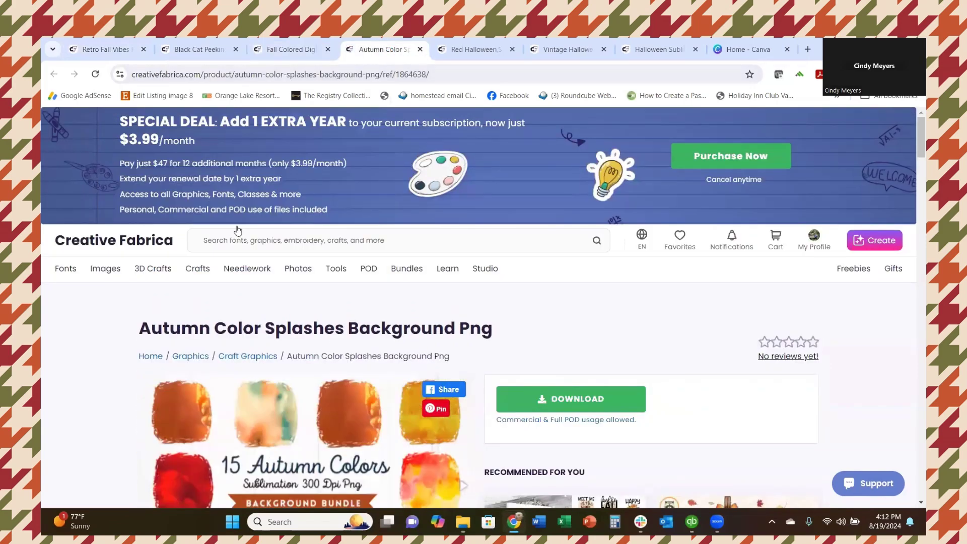
pyautogui.scroll(-3, 240, 219)
pyautogui.scroll(1, 247, 217)
pyautogui.scroll(1, 247, 216)
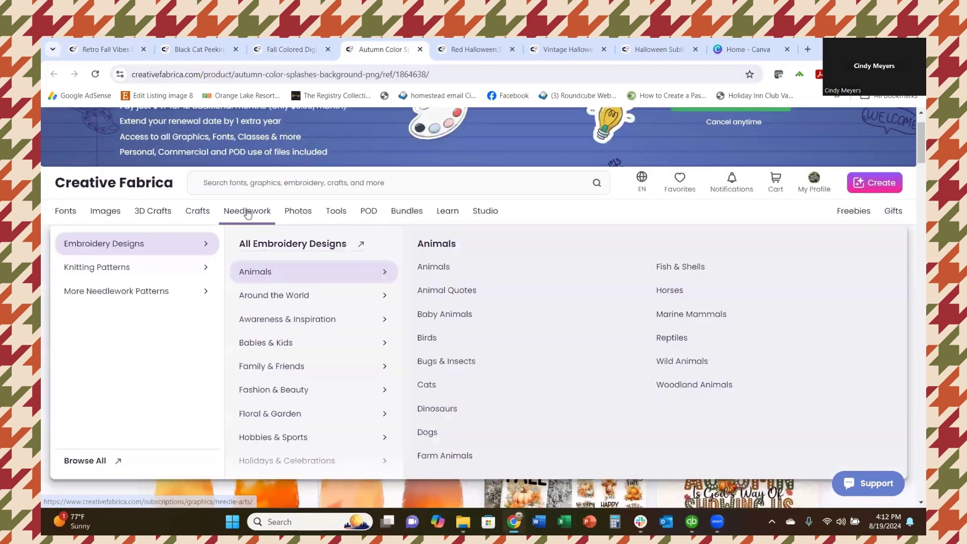
pyautogui.scroll(-2, 239, 286)
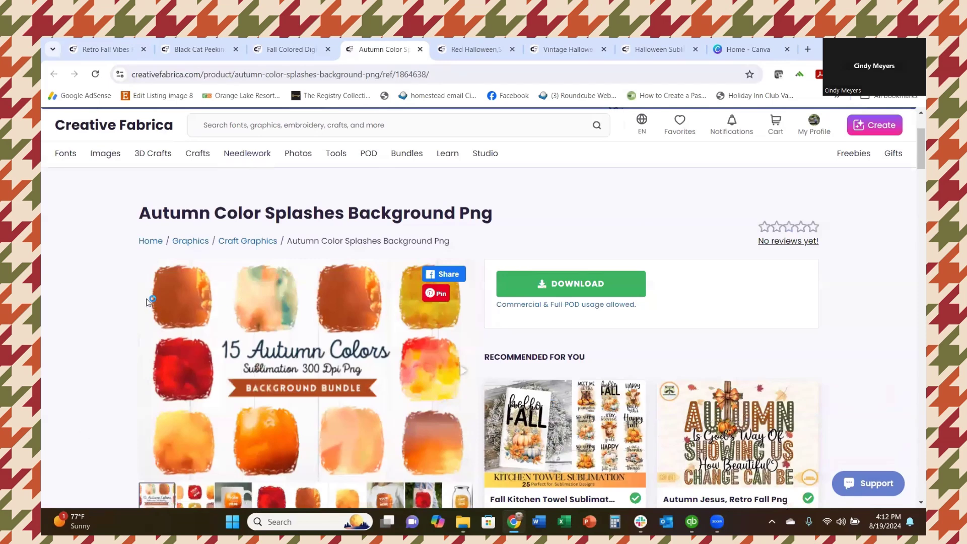
pyautogui.click(486, 49)
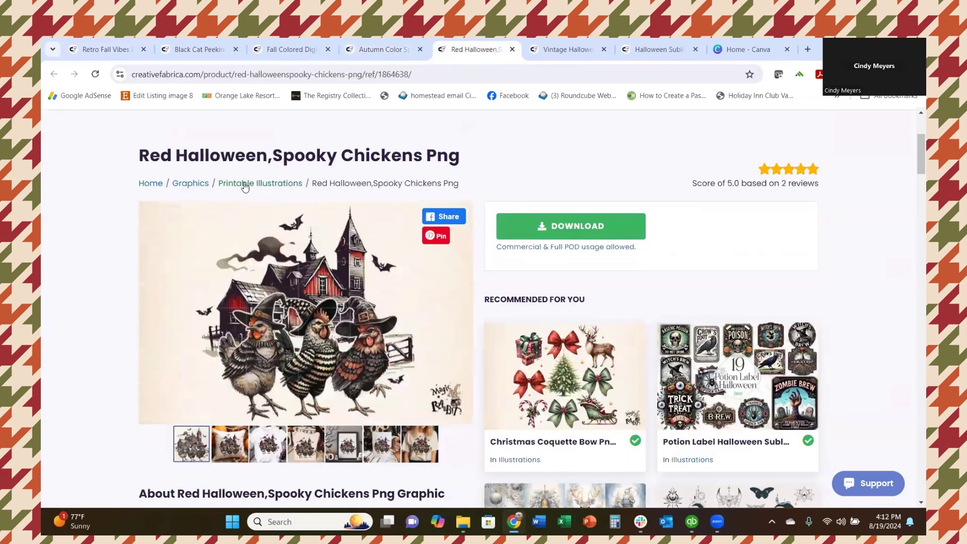
pyautogui.click(556, 51)
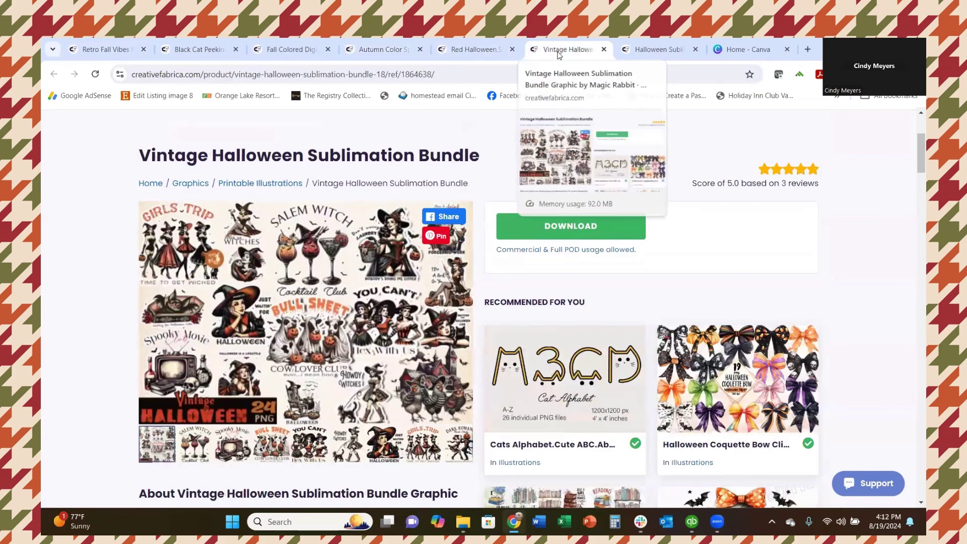
pyautogui.click(657, 55)
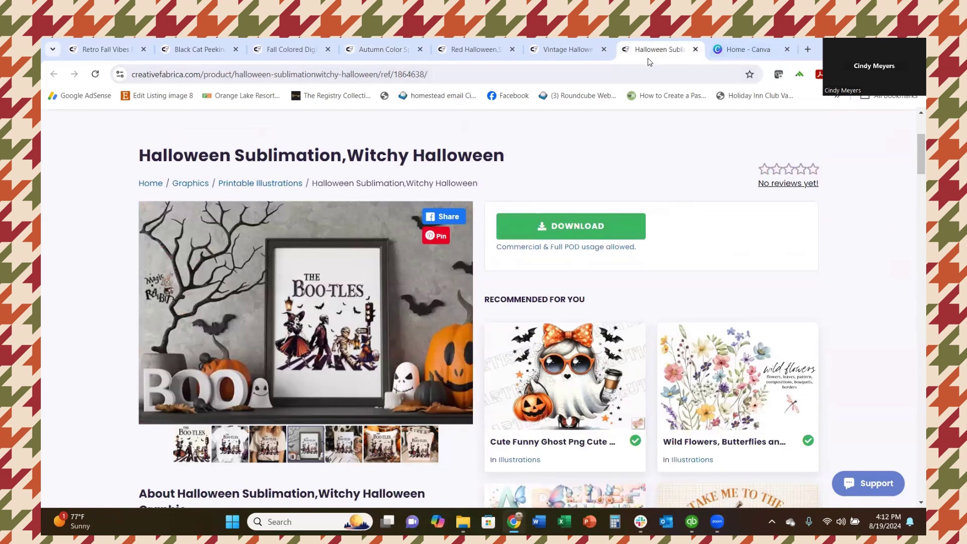
# Return to the Canva home page and start a custom-size design with inches as the unit.
pyautogui.click(711, 60)
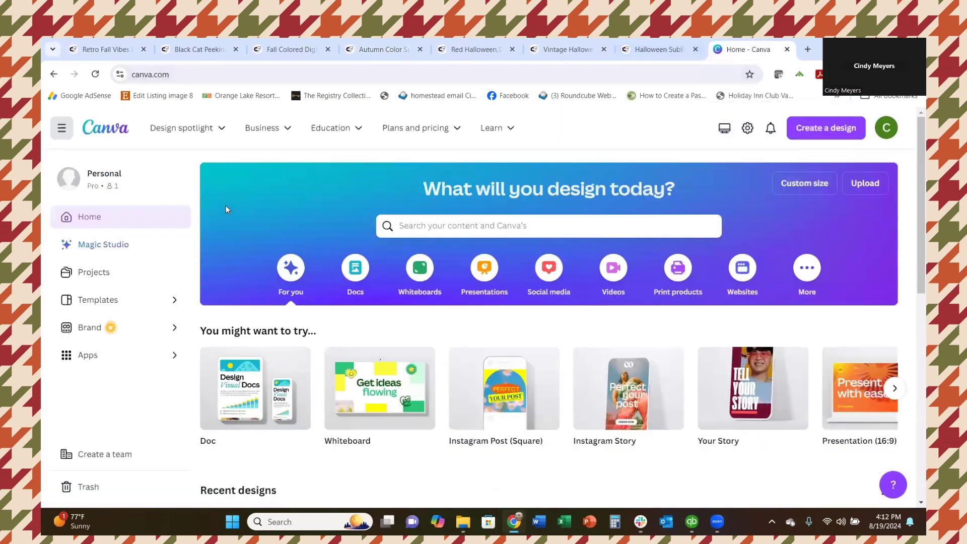
pyautogui.click(804, 188)
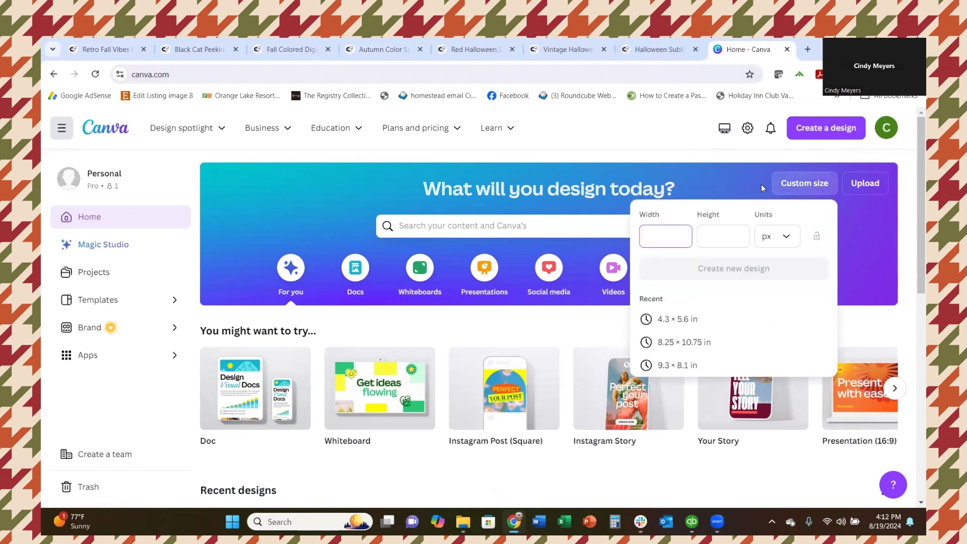
pyautogui.click(787, 241)
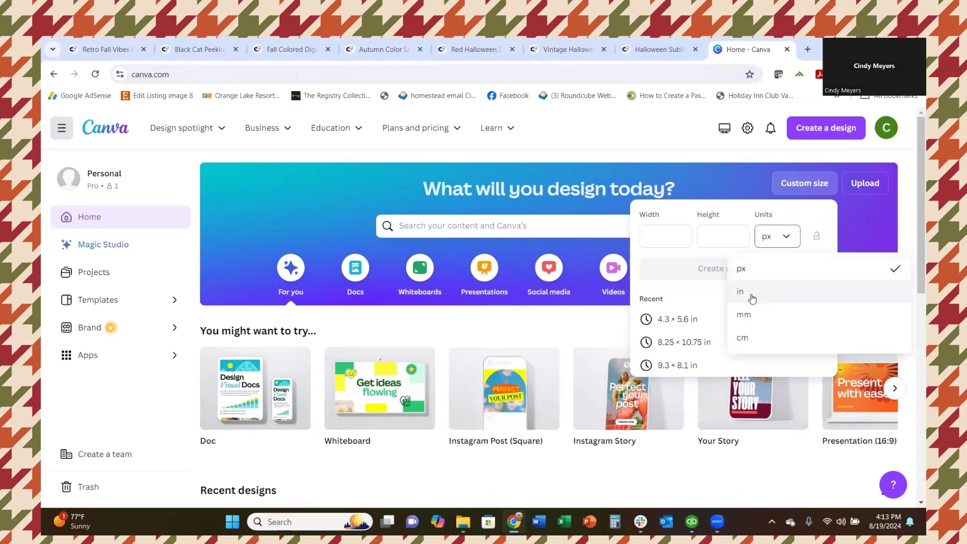
pyautogui.click(750, 294)
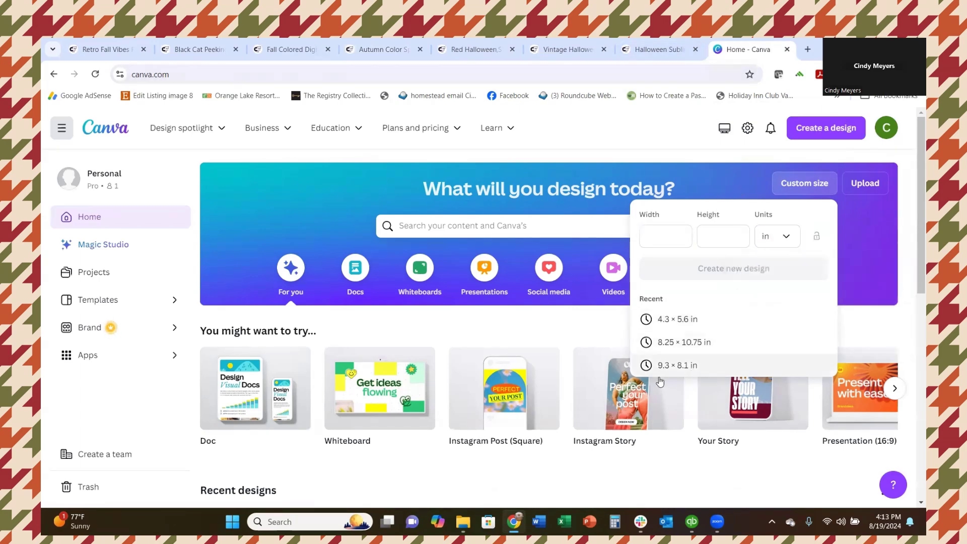
# Set the custom size to 9.3 in wide by 8.2 in high and create the new design.
pyautogui.click(655, 235)
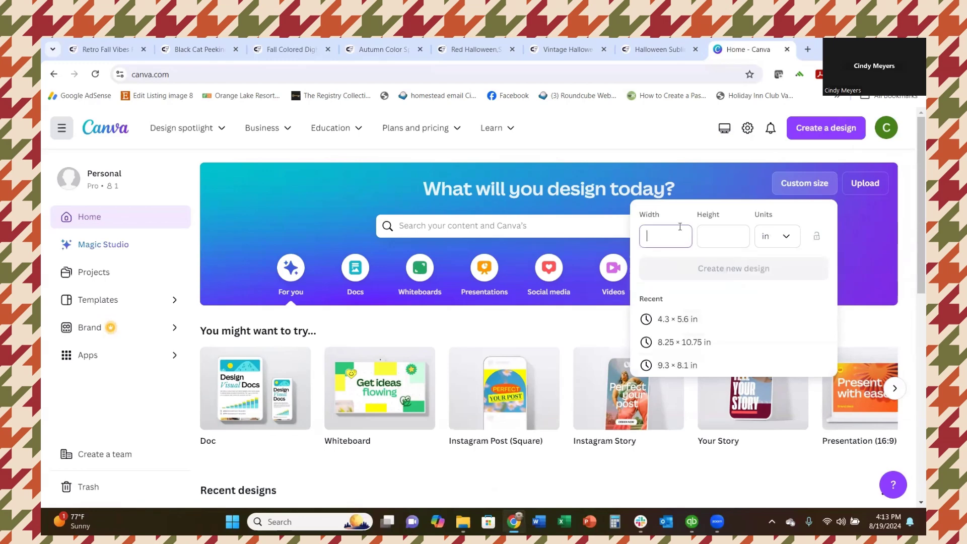
pyautogui.write('8.2')
pyautogui.press('BackSpace')
pyautogui.press('BackSpace')
pyautogui.press('BackSpace')
pyautogui.write('9.3')
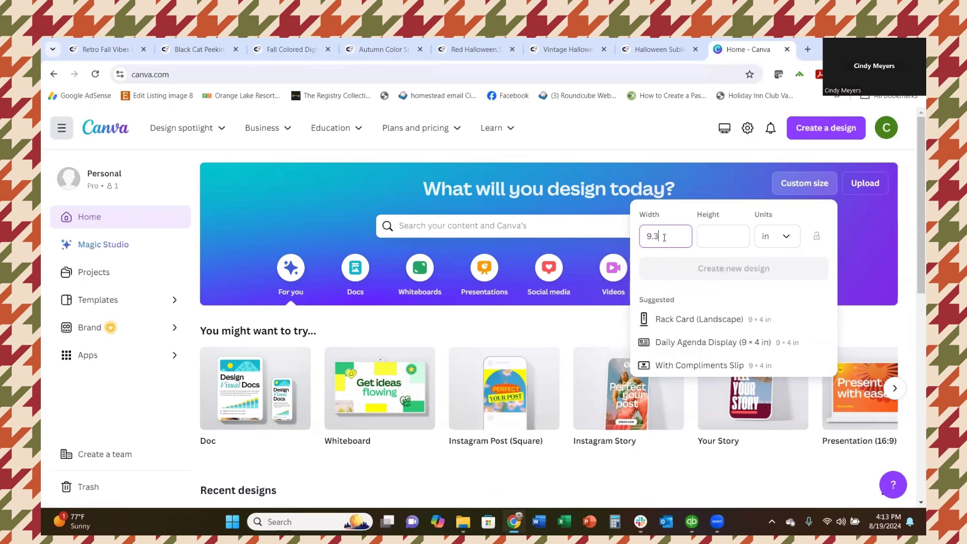
pyautogui.click(739, 236)
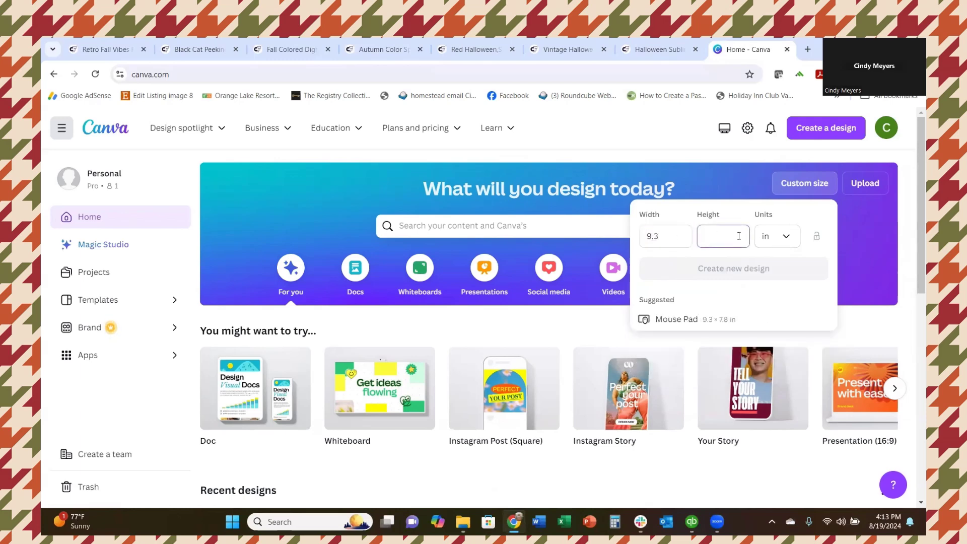
pyautogui.write('8.2')
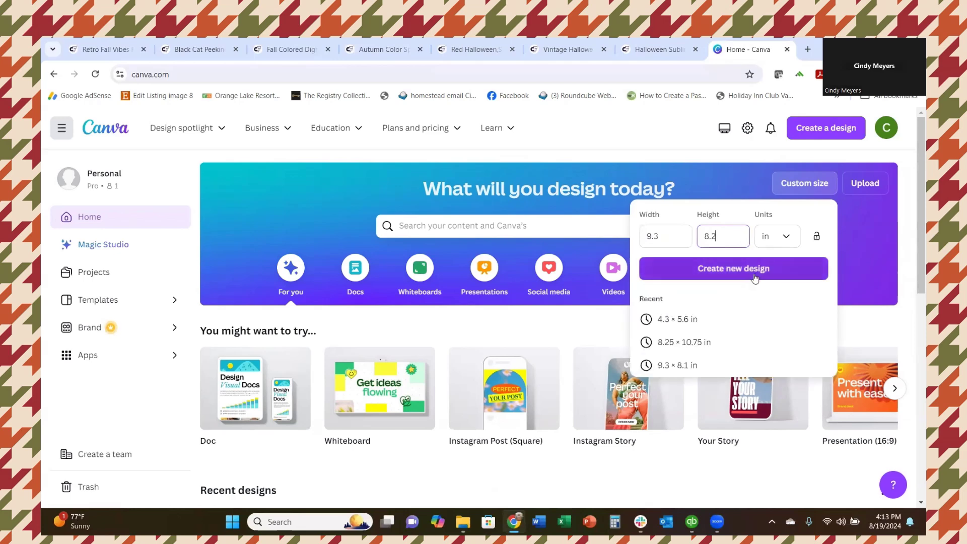
pyautogui.click(755, 275)
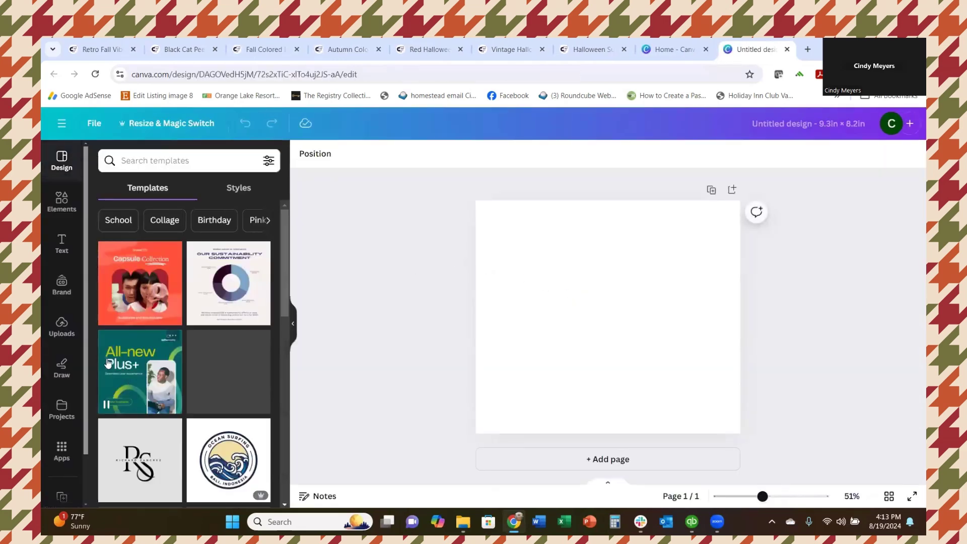
# Upload the Lemon-Paper-Lab images Fall-Colors-2, Fall-Colors-5 and Fall-Colors-17 from the downloaded Fall-Colored-Digital-Paper-Backgrounds folder.
pyautogui.click(56, 335)
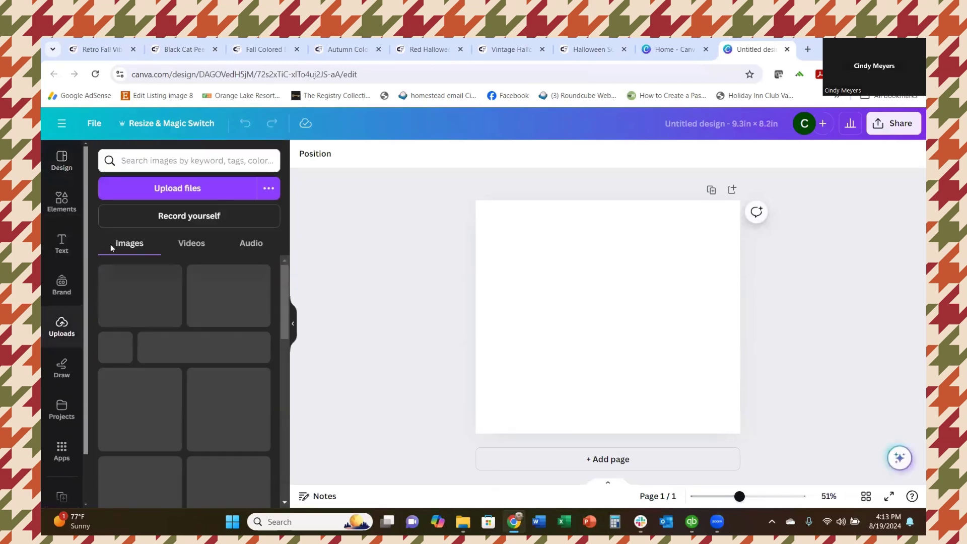
pyautogui.click(189, 190)
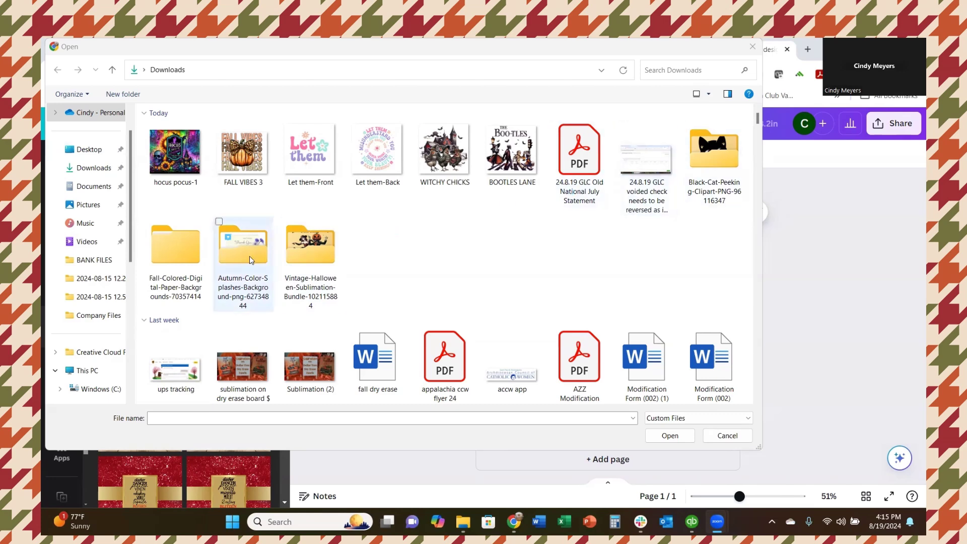
pyautogui.doubleClick(182, 266)
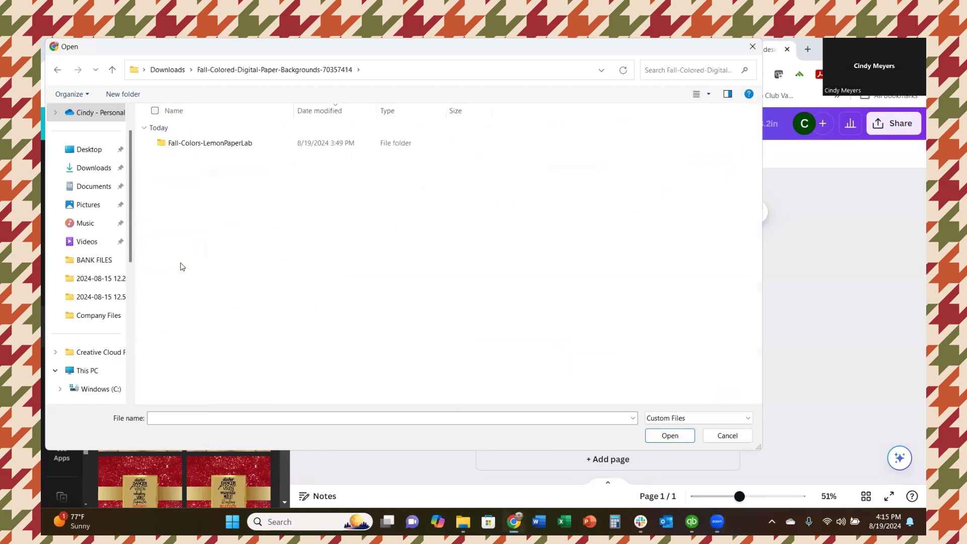
pyautogui.doubleClick(225, 142)
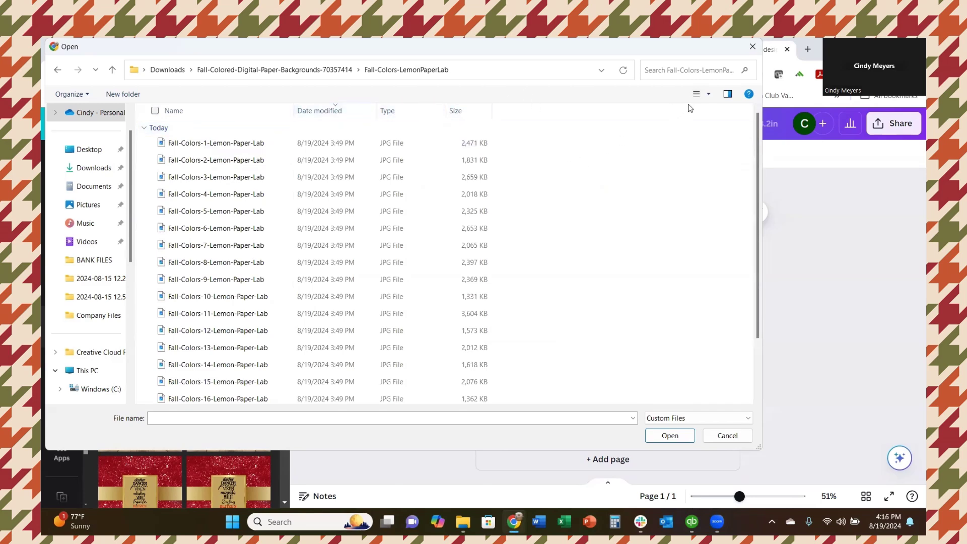
pyautogui.click(701, 95)
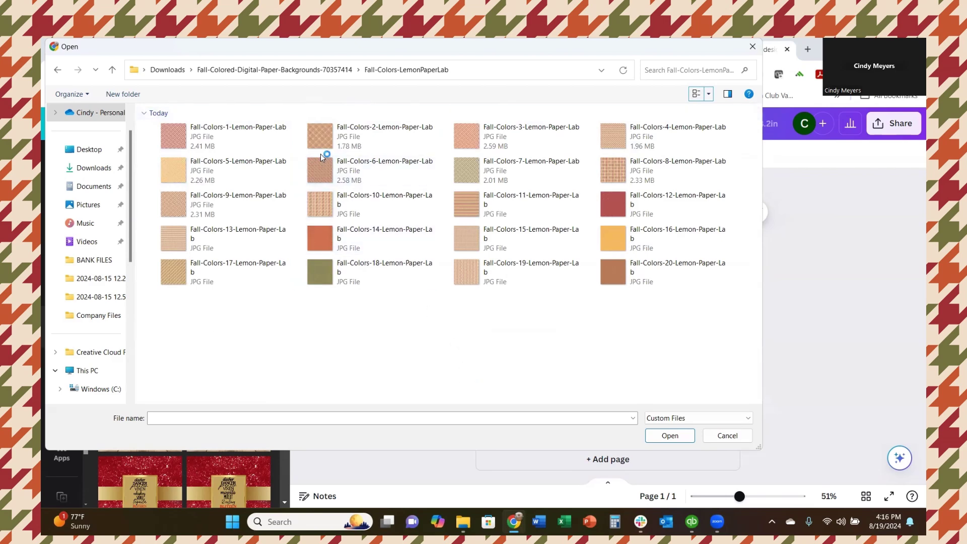
pyautogui.click(169, 178)
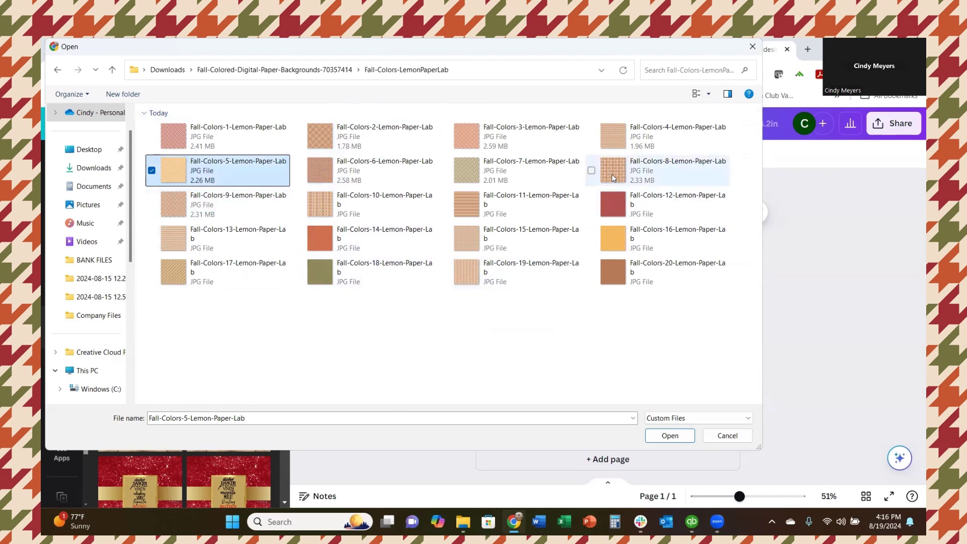
pyautogui.keyDown('ctrl'); pyautogui.click(172, 280); pyautogui.keyUp('ctrl')
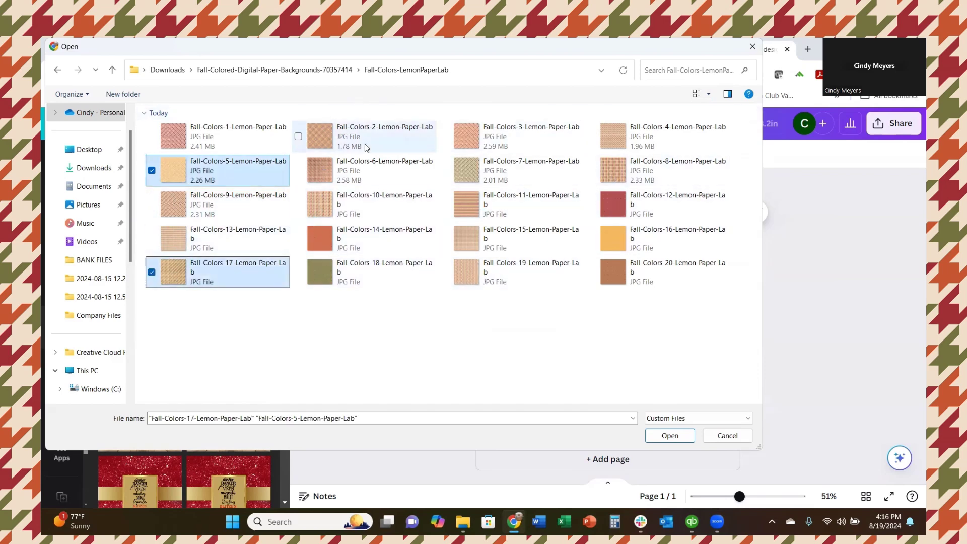
pyautogui.keyDown('ctrl'); pyautogui.click(347, 145); pyautogui.keyUp('ctrl')
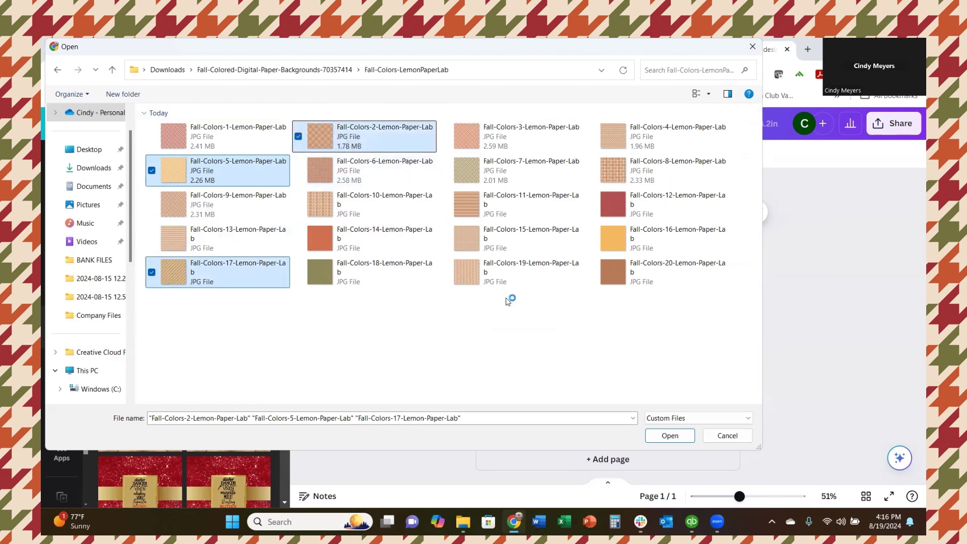
pyautogui.click(670, 436)
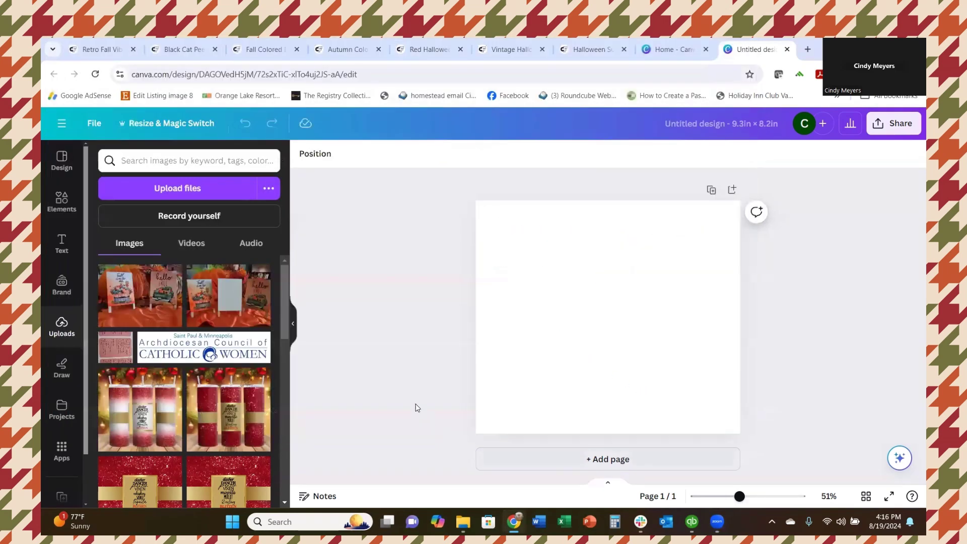
# Browse for upload files in the Autumn-Color-Splashes-Background-png folder's BGR0015 subfolder and show its images as extra large icons.
pyautogui.click(182, 187)
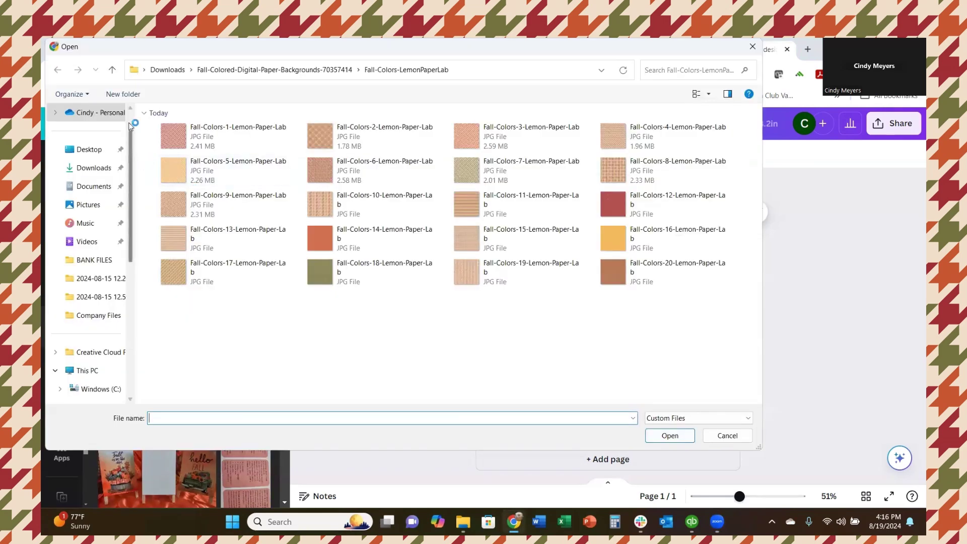
pyautogui.click(112, 70)
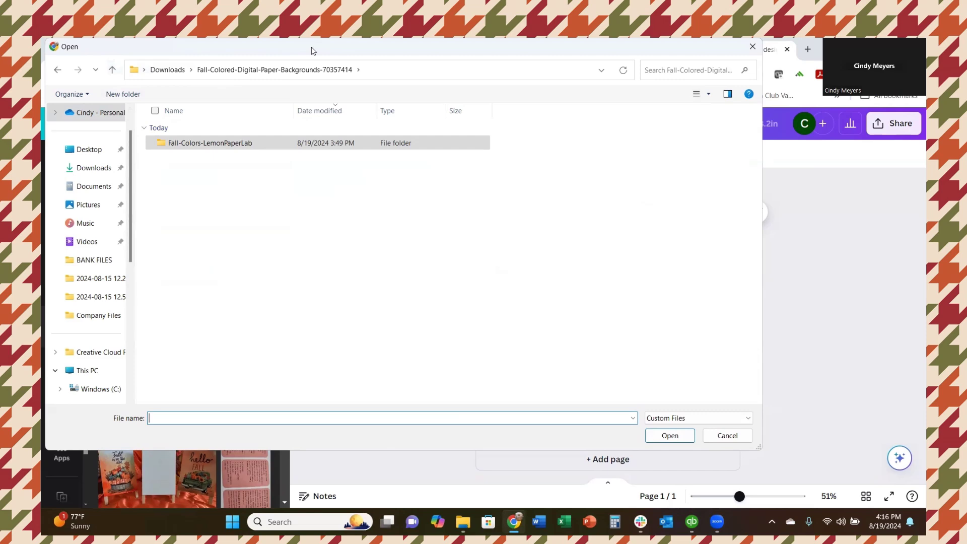
pyautogui.press('Escape')
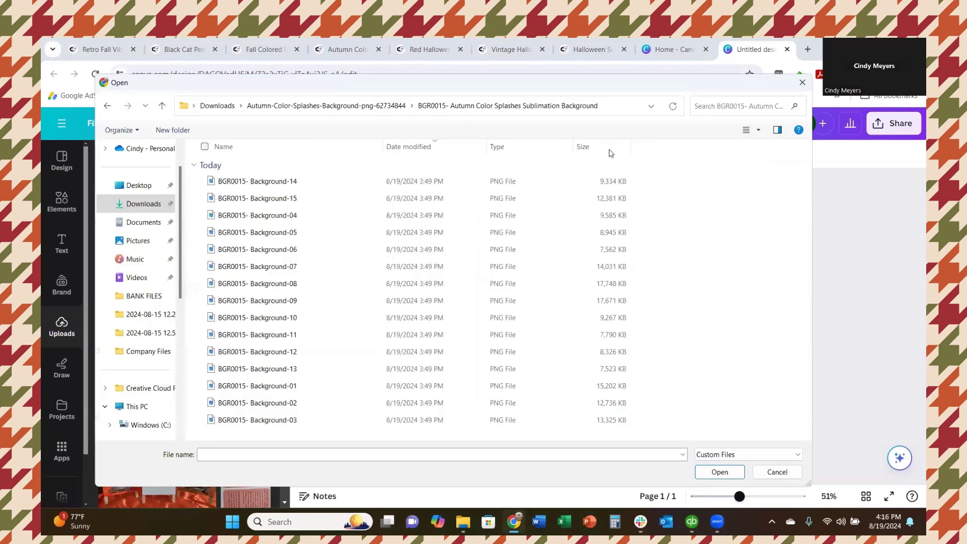
pyautogui.click(759, 133)
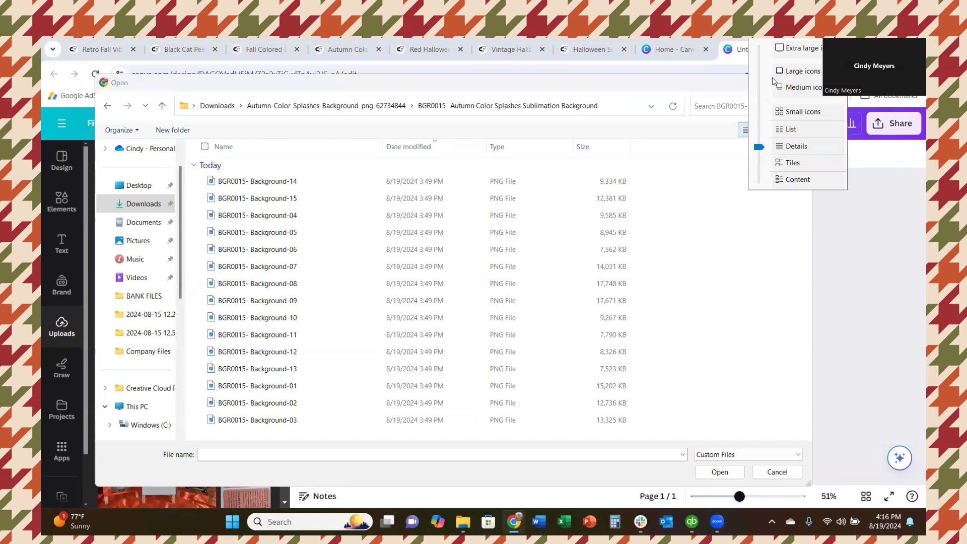
pyautogui.click(783, 50)
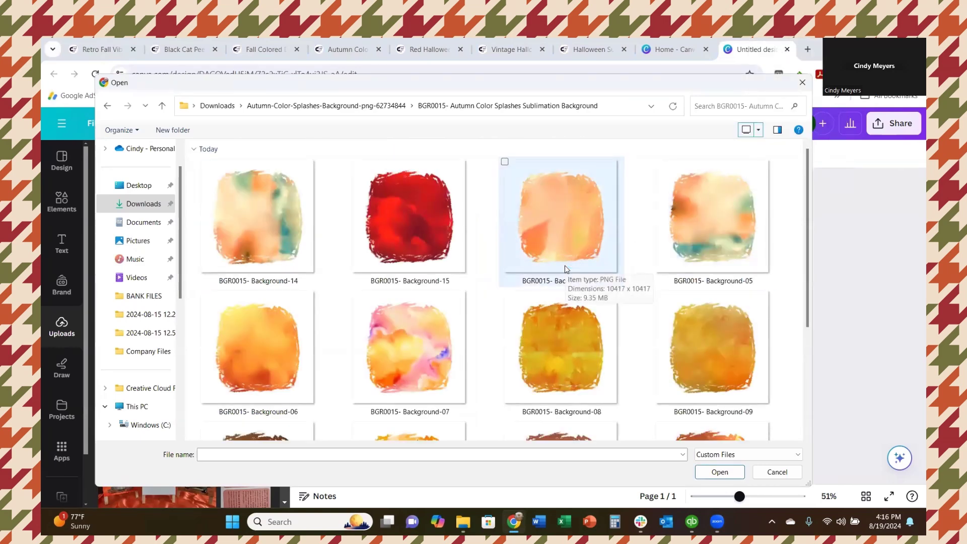
# Upload the BGR0015 images Background-02, Background-06, Background-08 and Background-10.
pyautogui.scroll(-4, 565, 269)
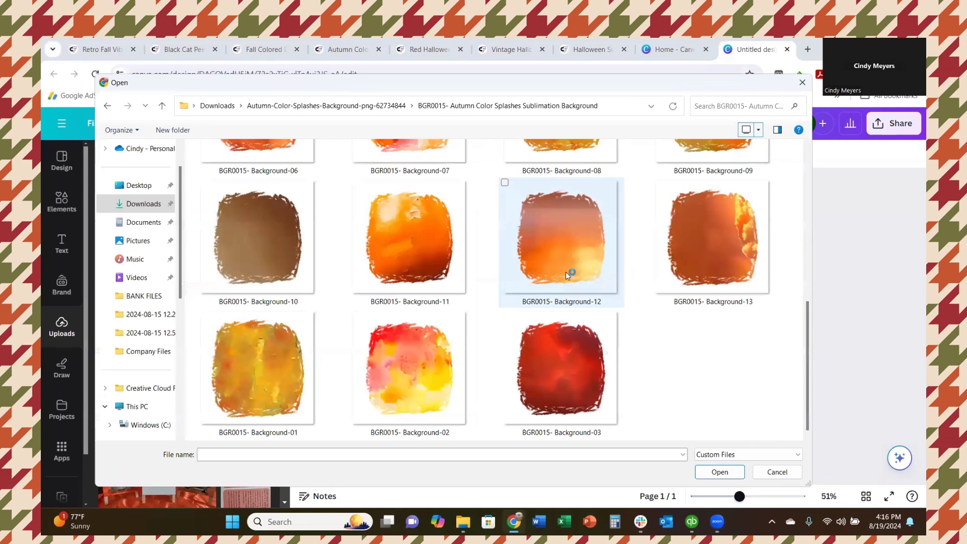
pyautogui.click(424, 368)
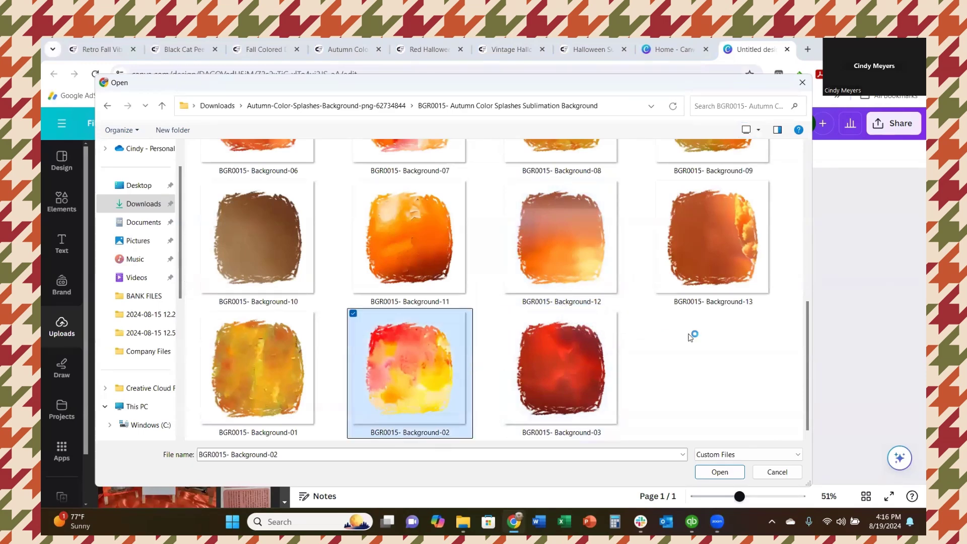
pyautogui.scroll(5, 508, 295)
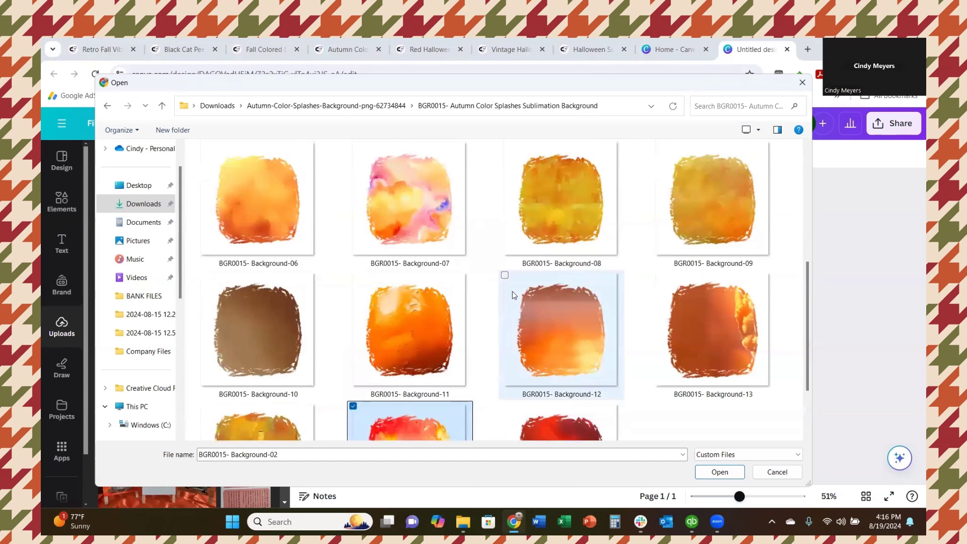
pyautogui.scroll(-2, 458, 280)
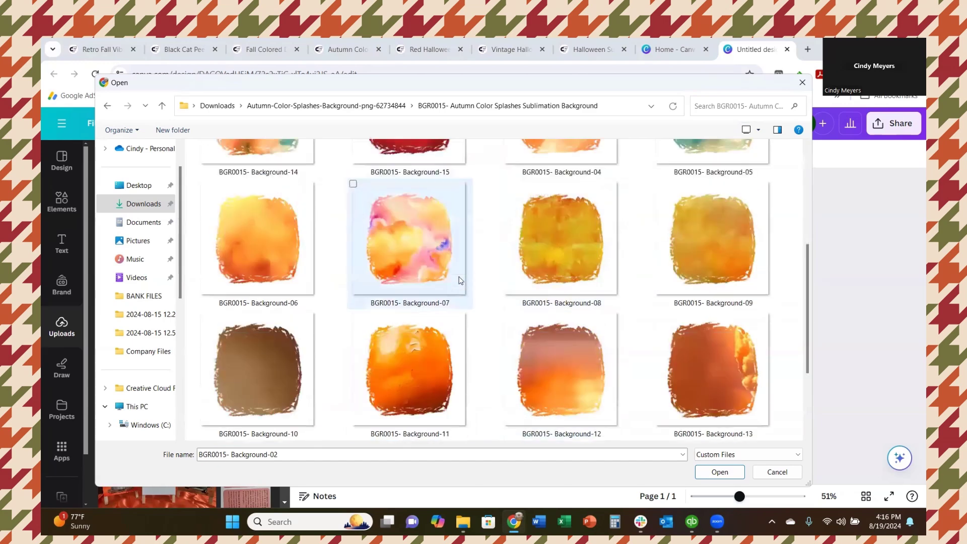
pyautogui.keyDown('ctrl'); pyautogui.click(551, 267); pyautogui.keyUp('ctrl')
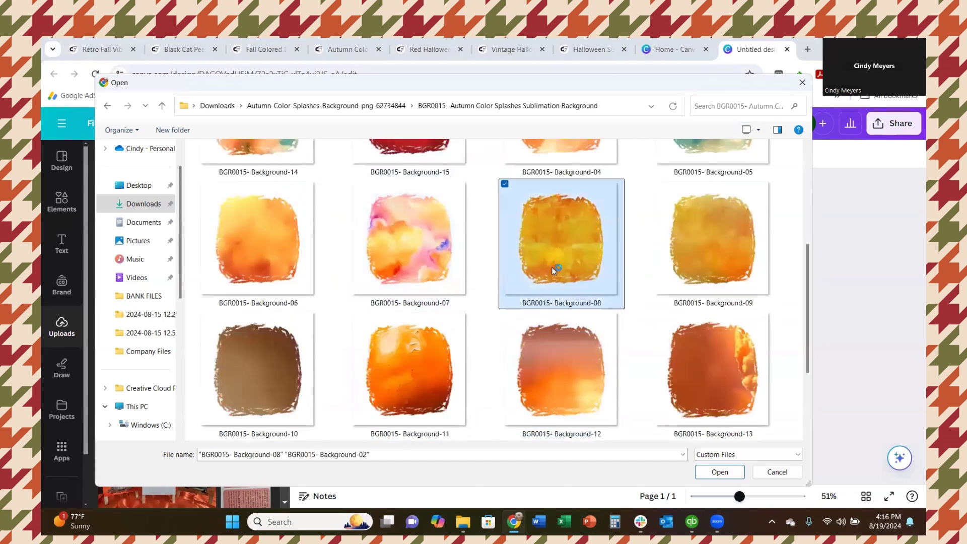
pyautogui.keyDown('ctrl'); pyautogui.click(267, 391); pyautogui.keyUp('ctrl')
pyautogui.keyDown('ctrl'); pyautogui.click(268, 261); pyautogui.keyUp('ctrl')
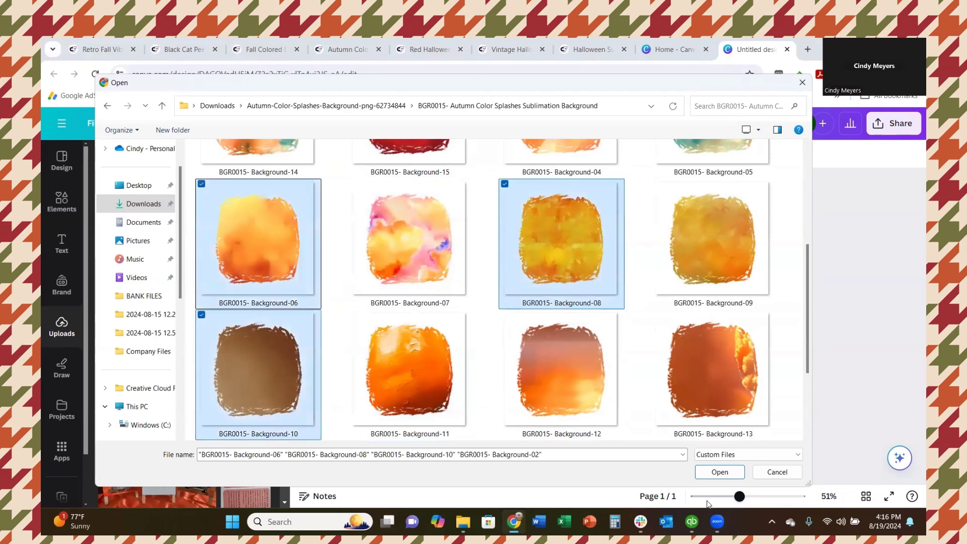
pyautogui.click(719, 471)
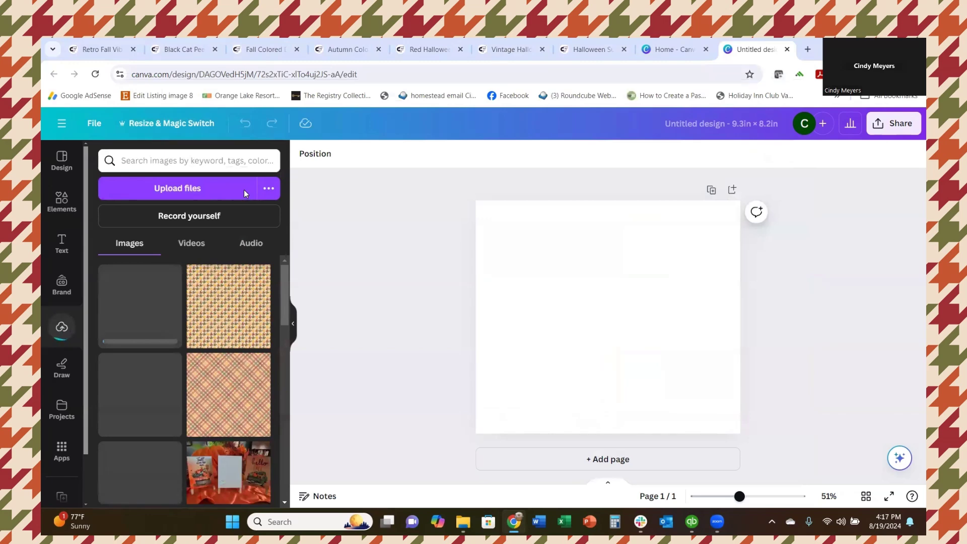
pyautogui.click(205, 193)
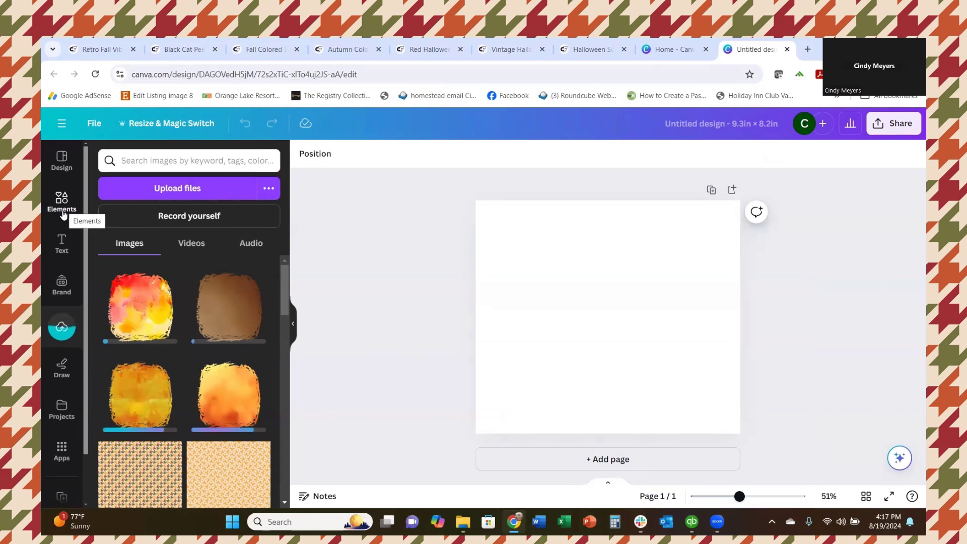
# Check the Canva Pro markings on the recently used pumpkin and Fall is in the air elements.
pyautogui.click(63, 214)
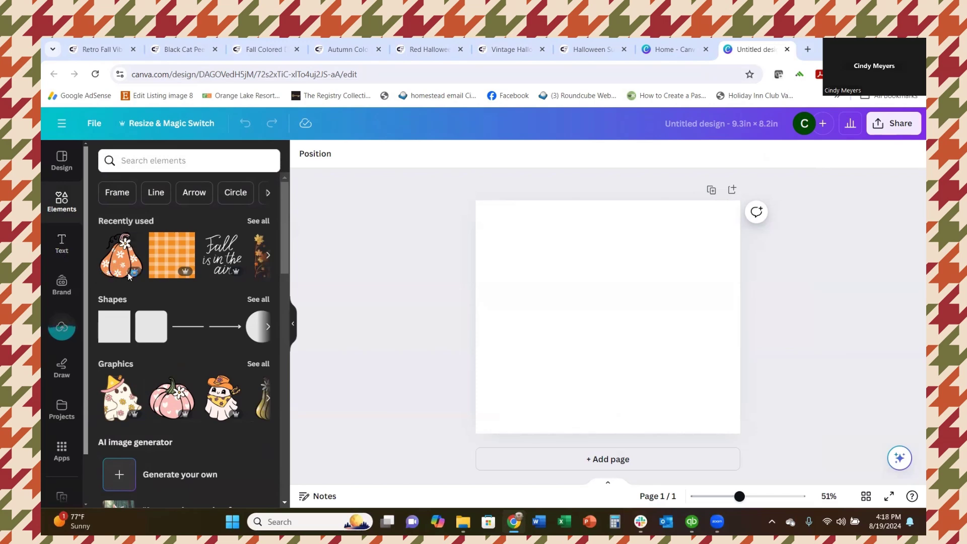
pyautogui.moveTo(130, 273)
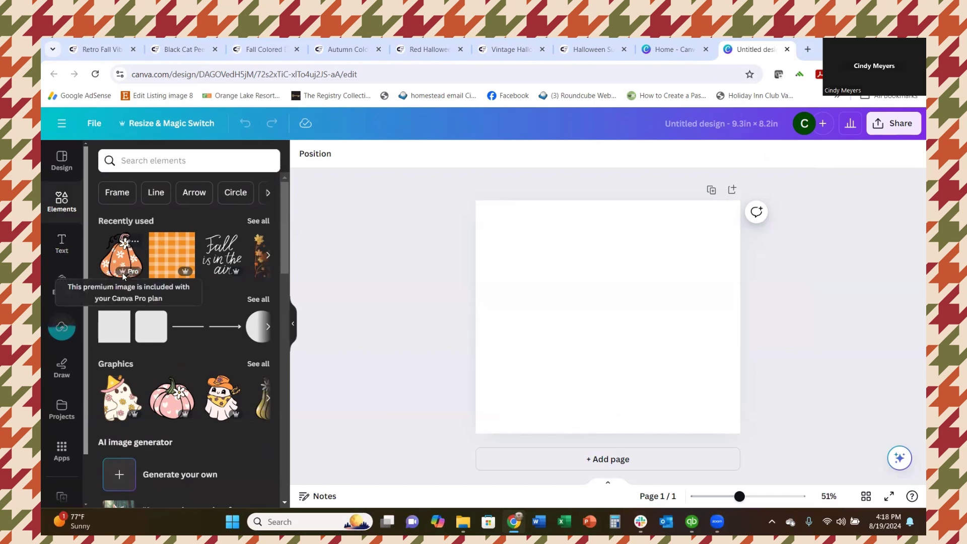
pyautogui.moveTo(232, 270)
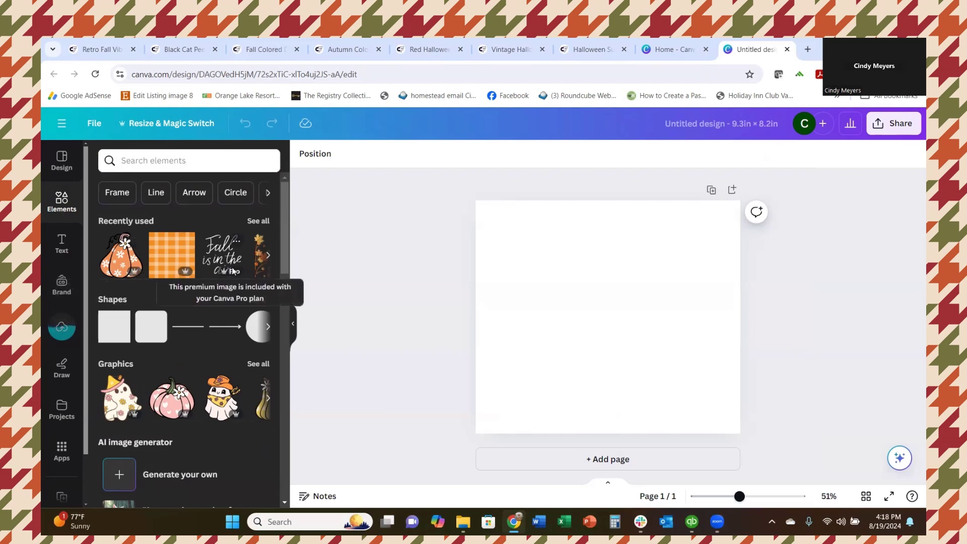
pyautogui.click(70, 205)
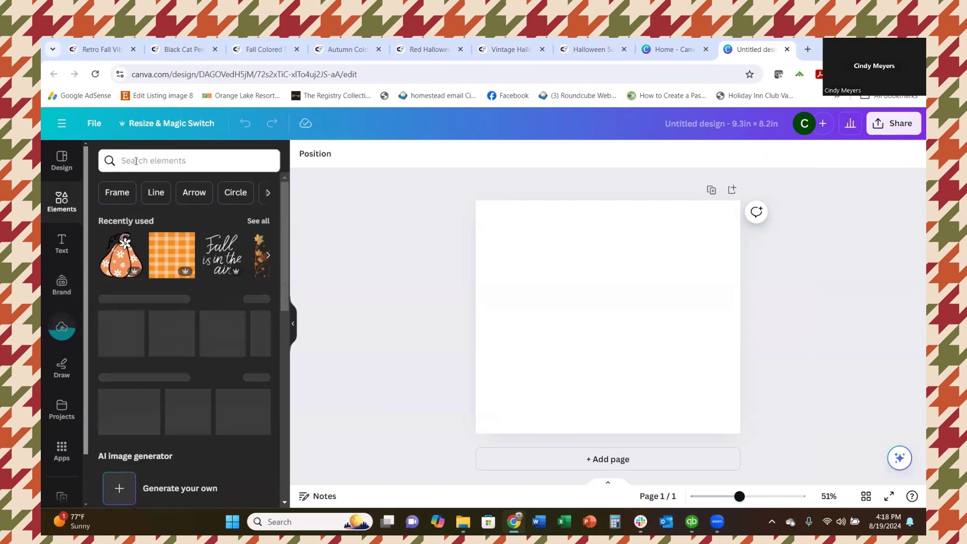
# Search the elements for FALL and look through the graphics results.
pyautogui.click(135, 161)
pyautogui.write('FALL')
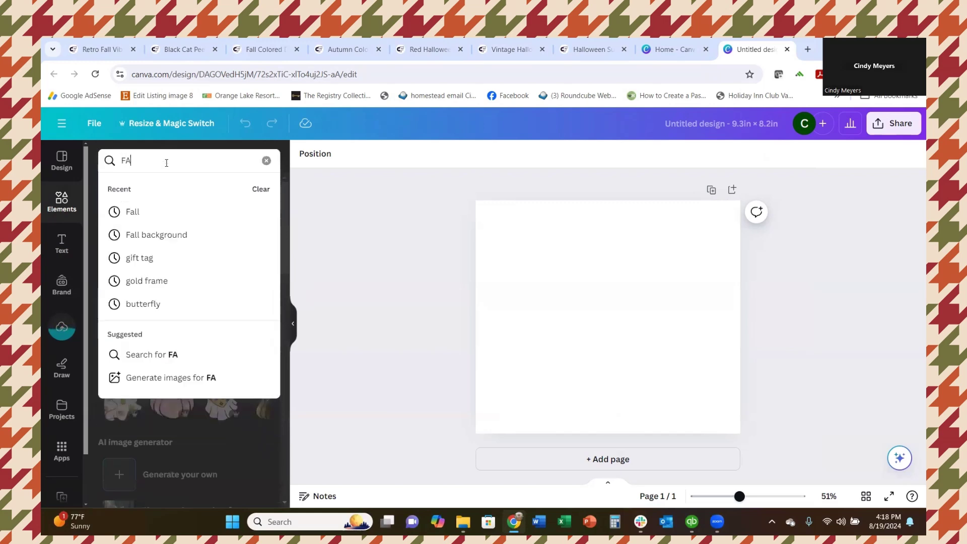
pyautogui.press('Return')
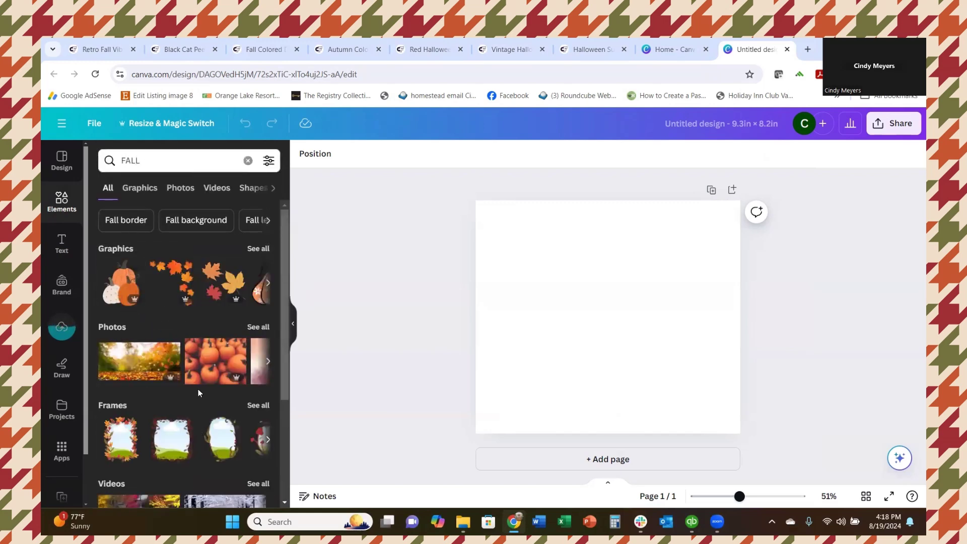
pyautogui.click(139, 187)
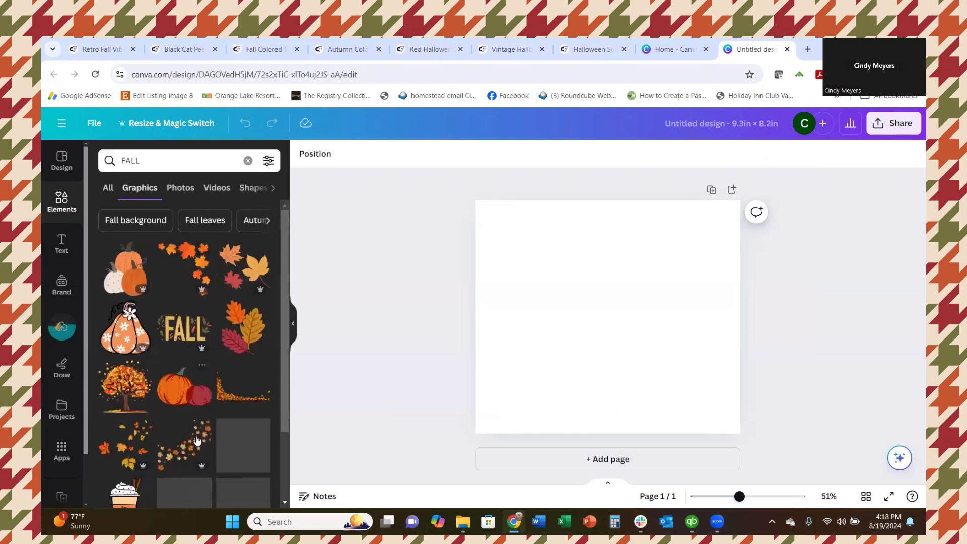
pyautogui.scroll(-2, 117, 342)
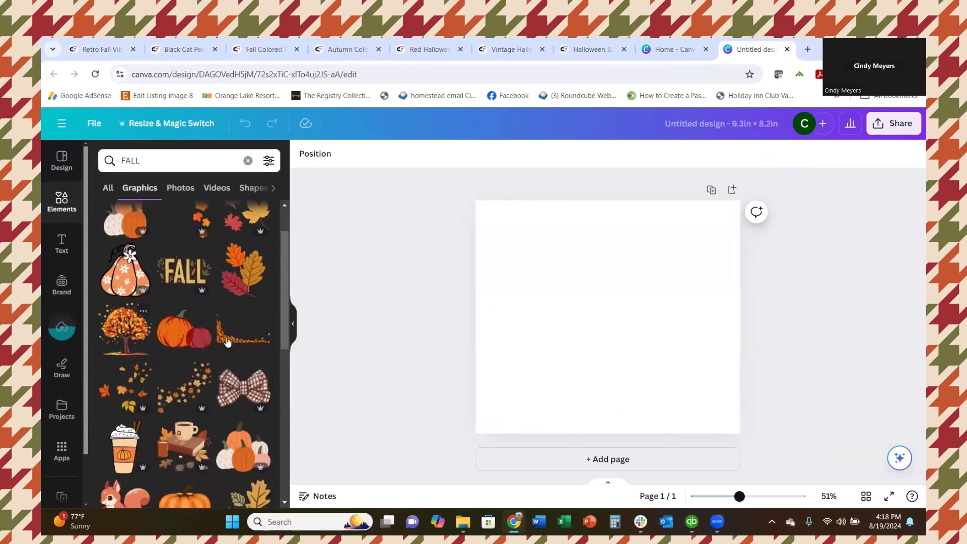
pyautogui.scroll(-3, 220, 318)
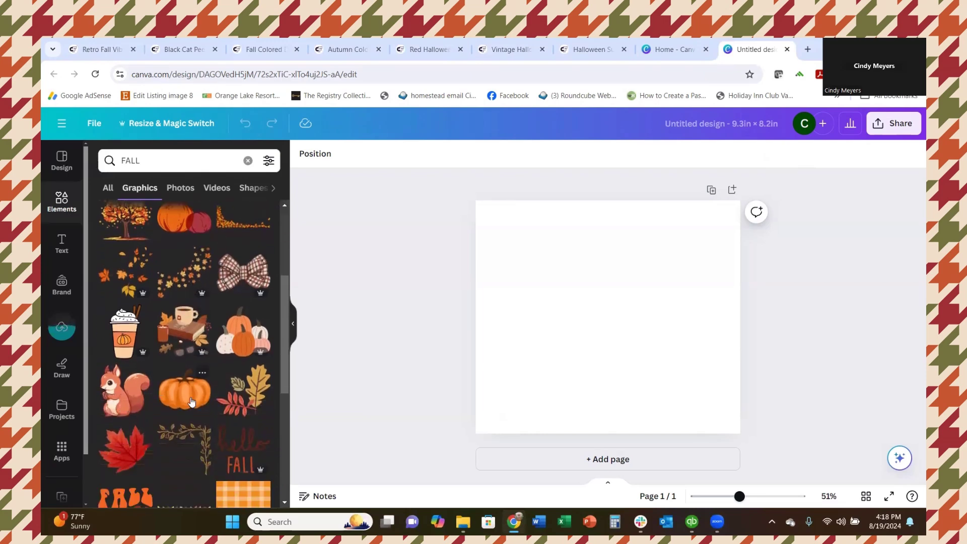
pyautogui.scroll(-2, 139, 392)
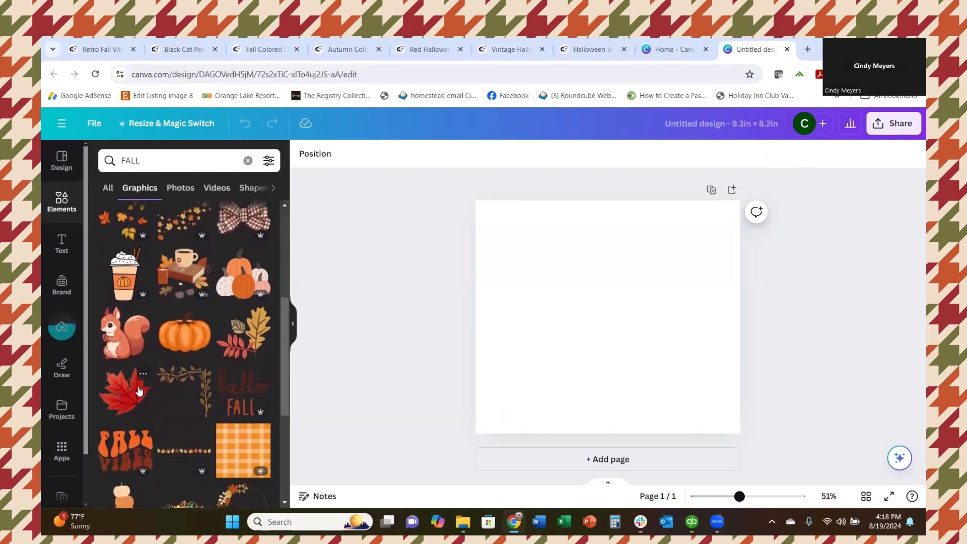
pyautogui.scroll(-2, 140, 390)
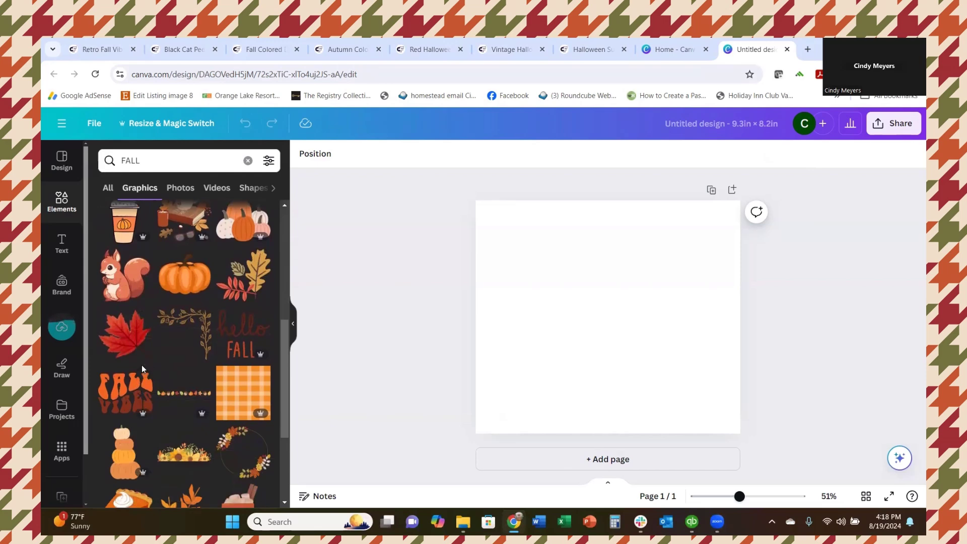
# Place the uploaded diagonal plaid fall paper on the page and enlarge it until it covers the whole page.
pyautogui.click(62, 328)
pyautogui.scroll(-6, 183, 332)
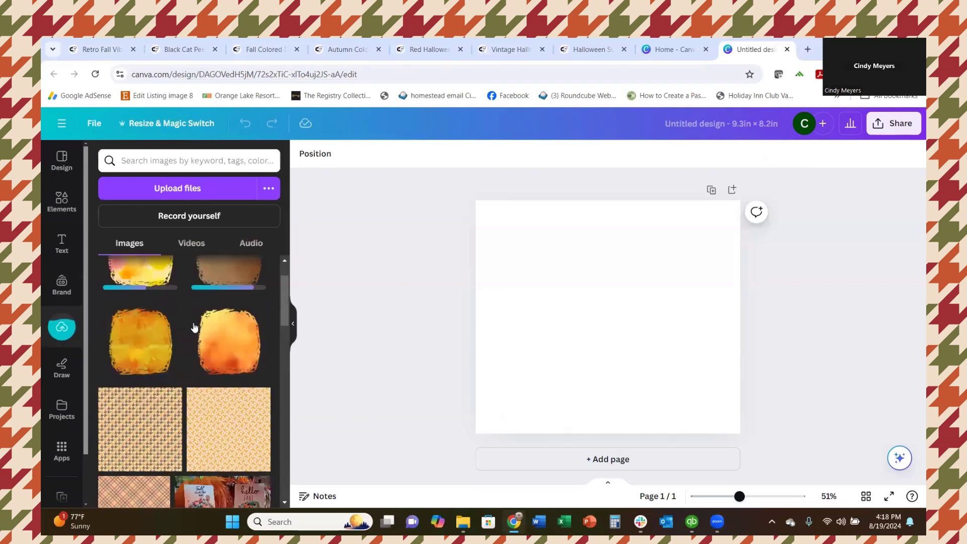
pyautogui.scroll(6, 194, 325)
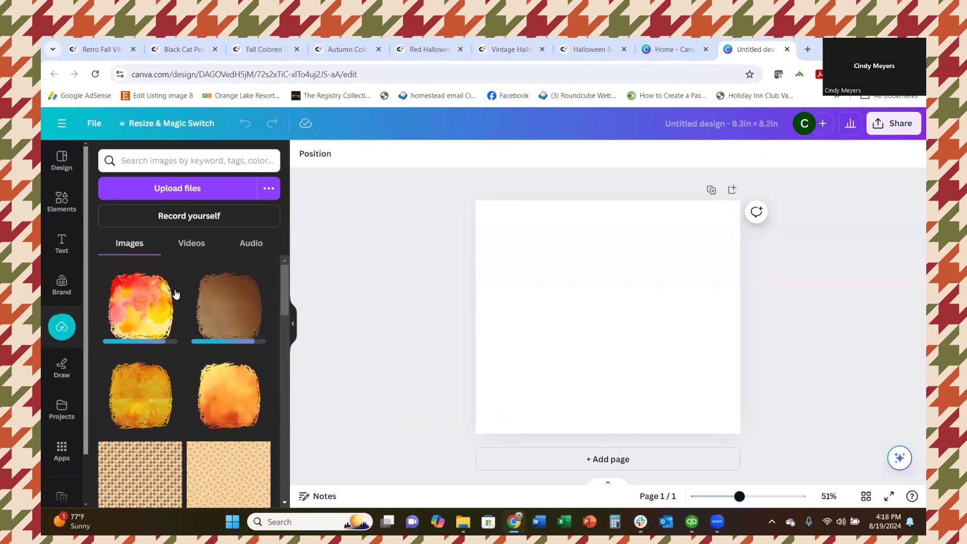
pyautogui.scroll(-2, 203, 448)
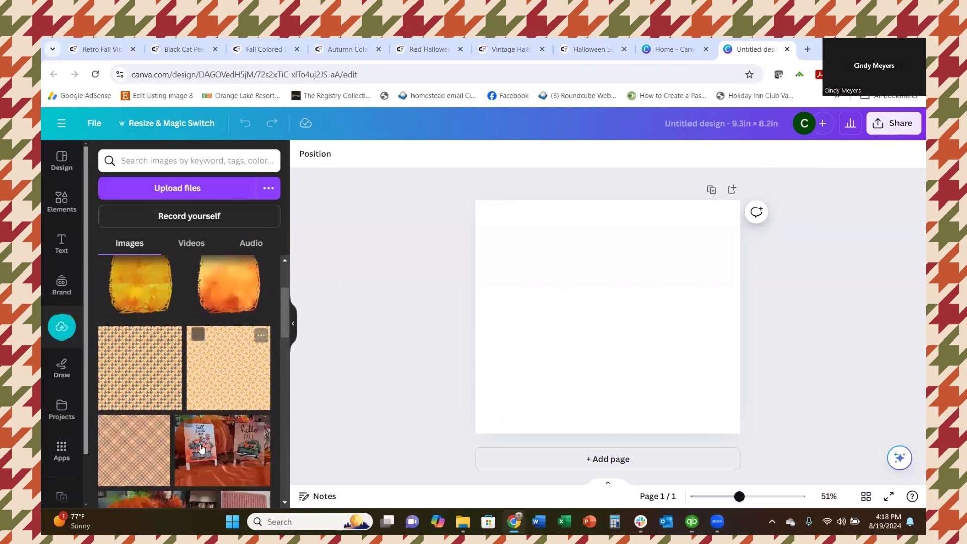
pyautogui.click(134, 464)
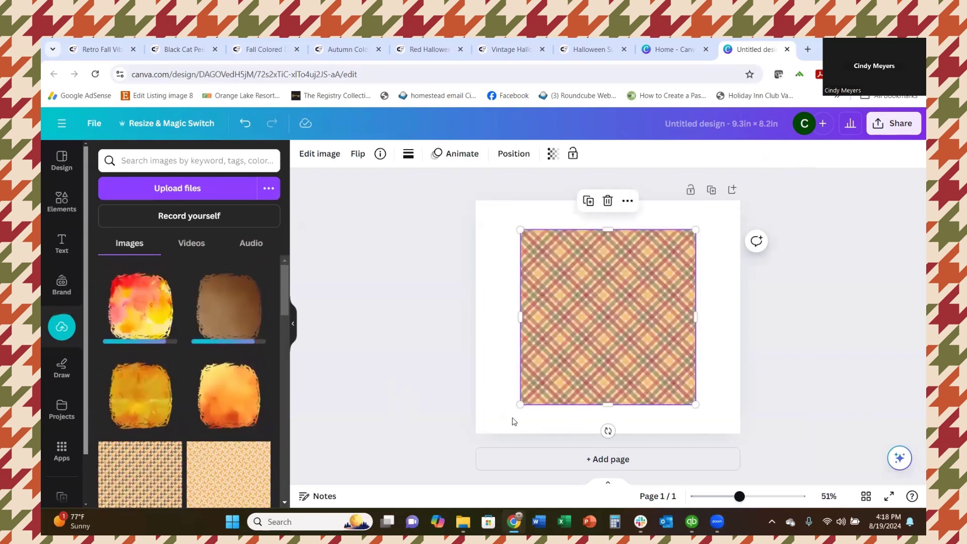
pyautogui.moveTo(501, 415); pyautogui.dragTo(453, 441)
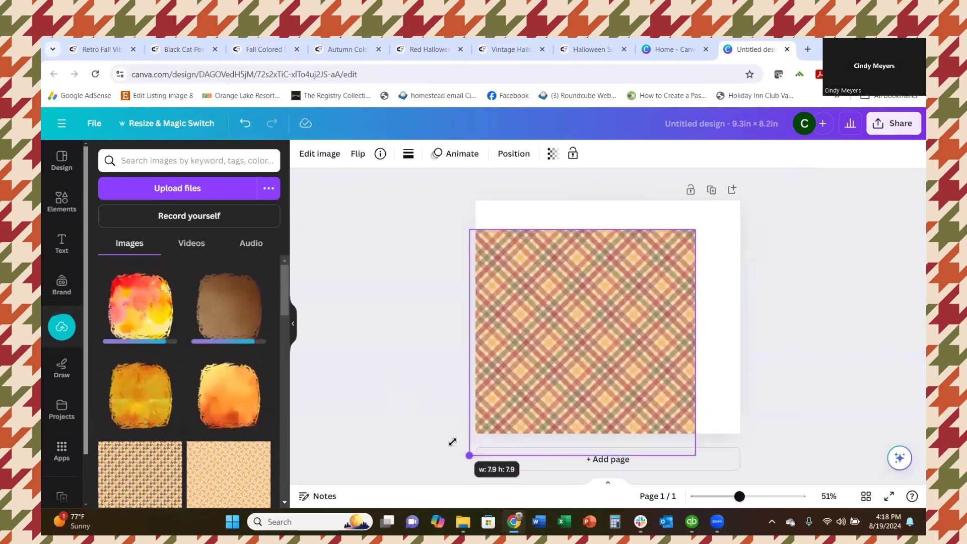
pyautogui.moveTo(715, 220); pyautogui.dragTo(743, 192)
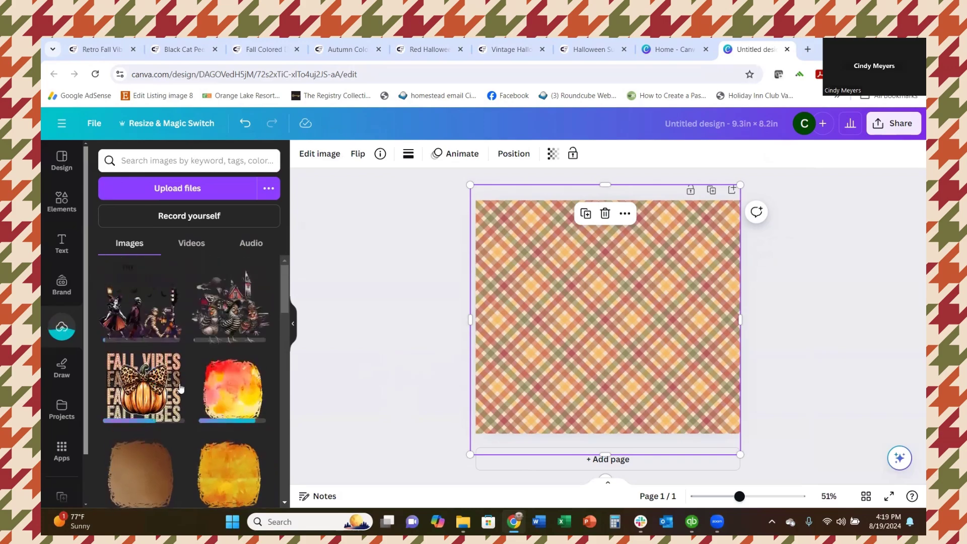
# Add the uploaded Halloween chickens graphic, scale it down and move it to the middle of the plaid background.
pyautogui.click(233, 324)
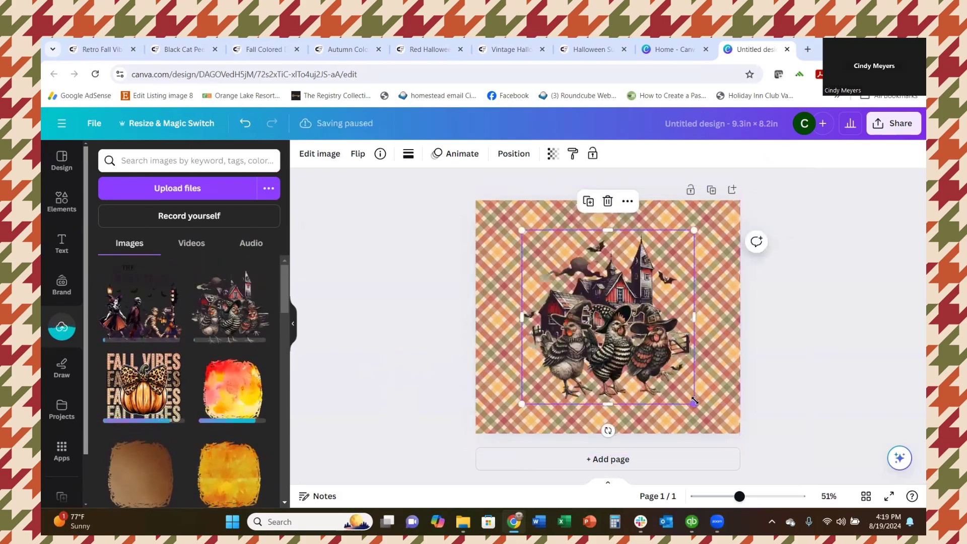
pyautogui.moveTo(694, 404); pyautogui.dragTo(655, 351)
pyautogui.moveTo(587, 329); pyautogui.dragTo(603, 351)
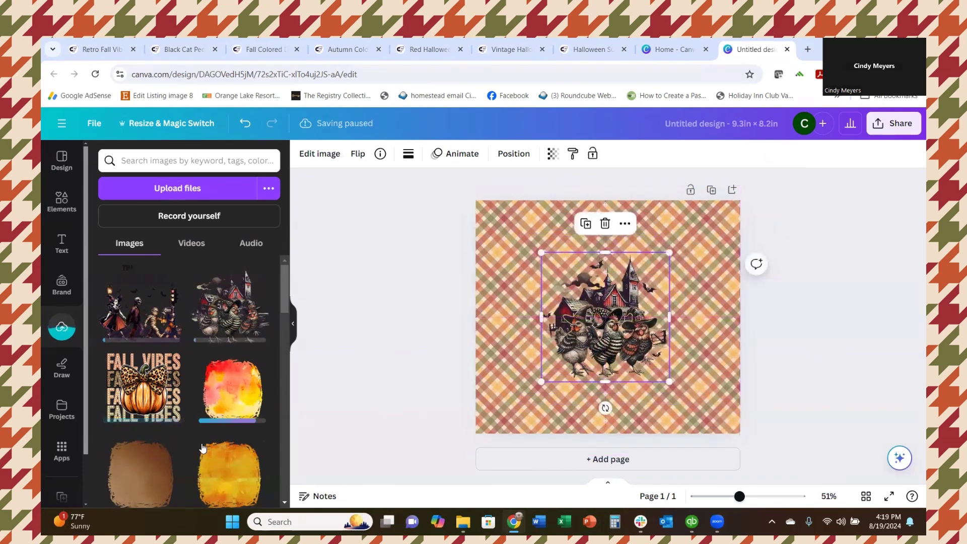
# Add the uploaded red and yellow watercolor splash to the page and send it one layer backward, behind the Halloween chickens.
pyautogui.click(229, 402)
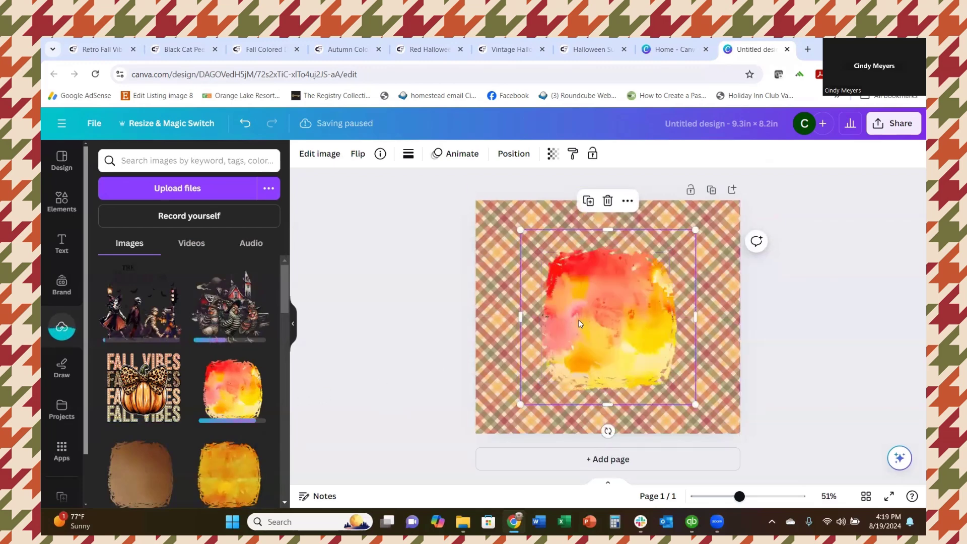
pyautogui.click(594, 361)
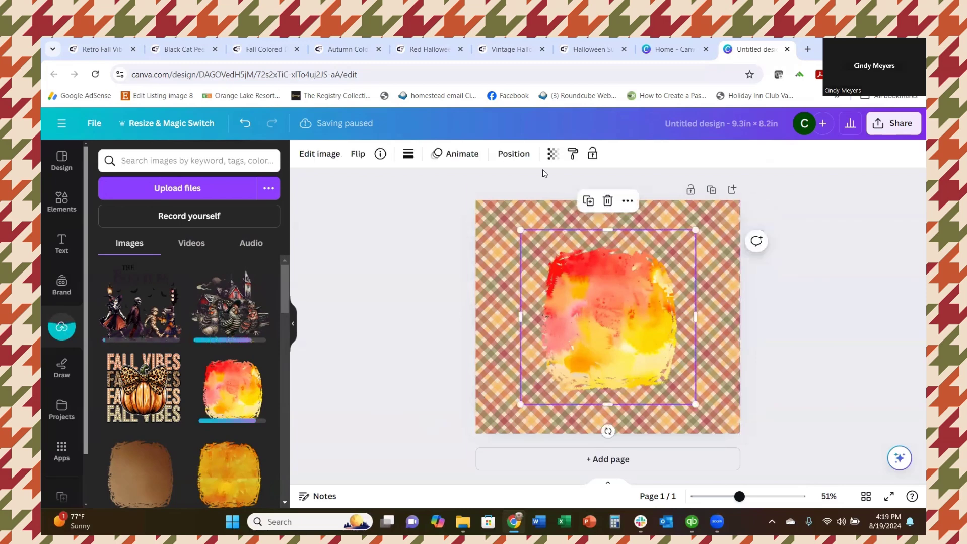
pyautogui.click(513, 154)
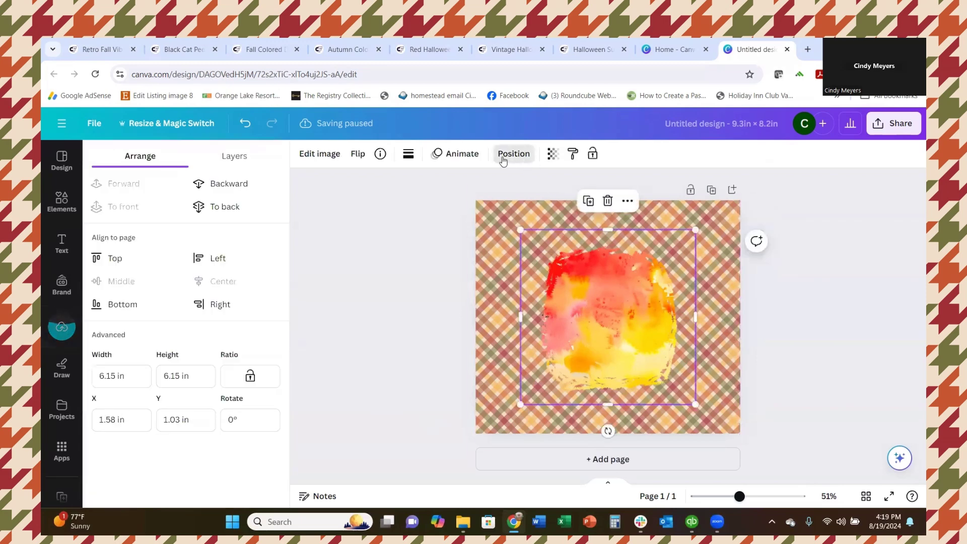
pyautogui.click(221, 184)
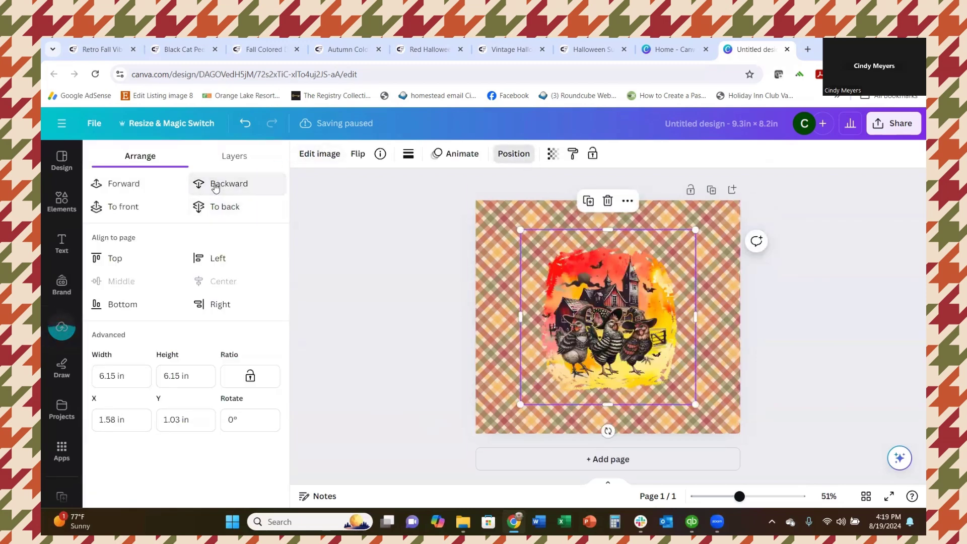
pyautogui.press('Escape')
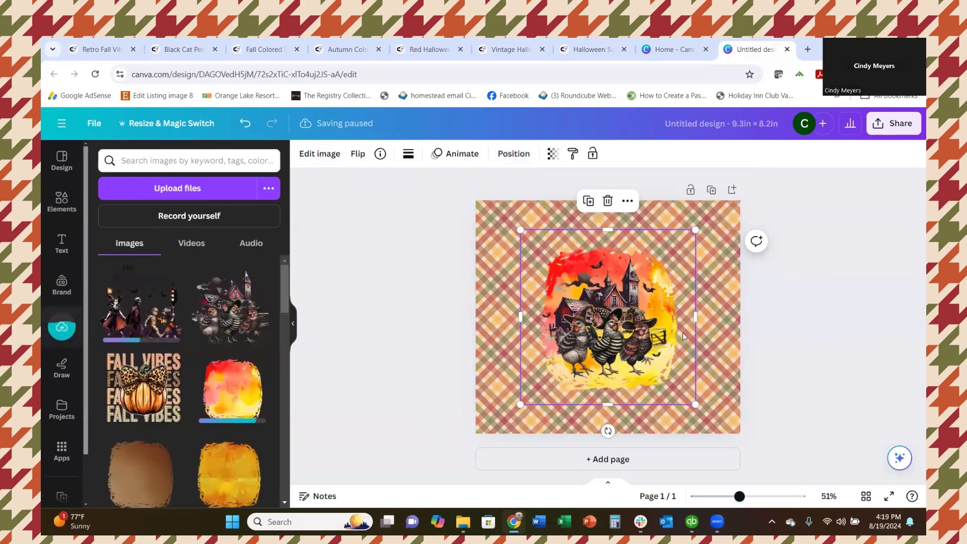
pyautogui.press('Escape')
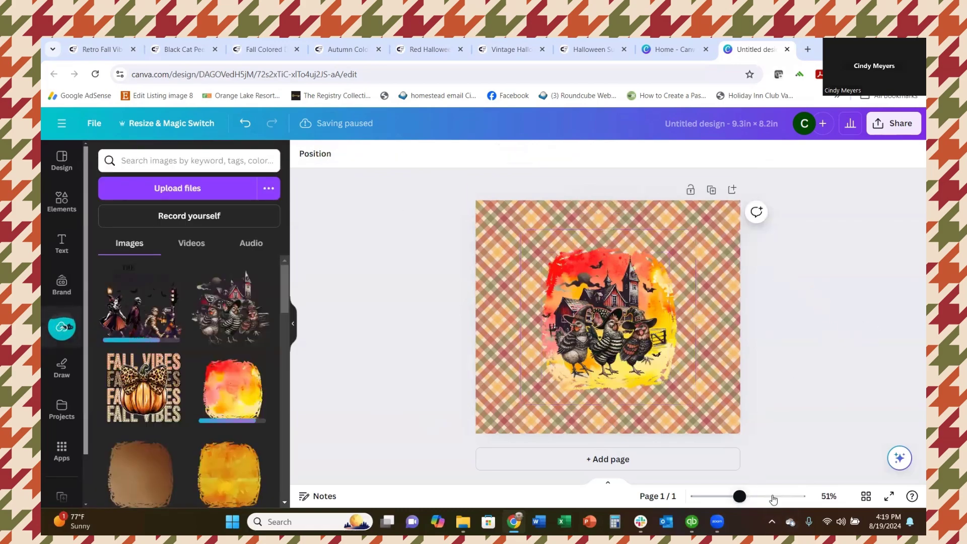
# Inspect the chickens artwork and the watercolor splash behind it up close, from the feet to the rooftops.
pyautogui.moveTo(739, 496); pyautogui.dragTo(772, 495)
pyautogui.scroll(-5, 745, 391)
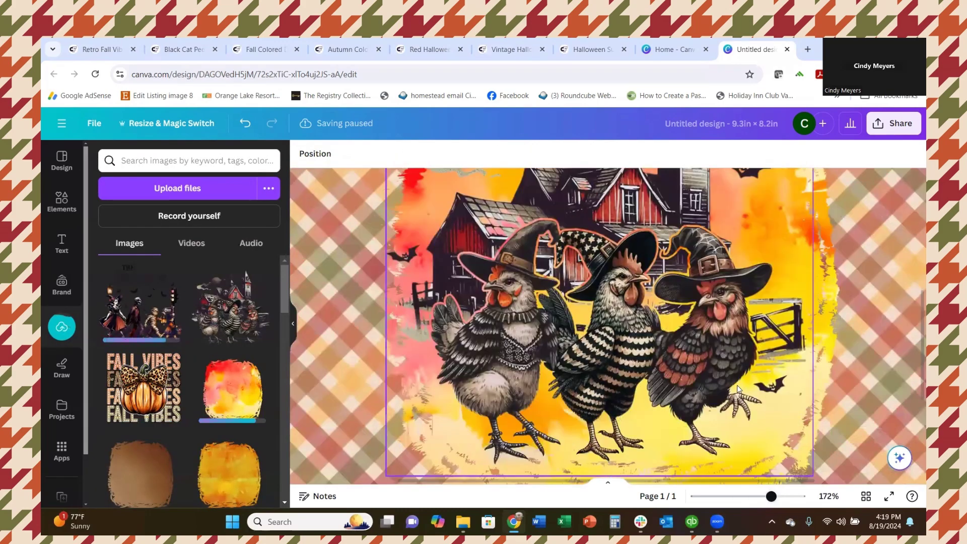
pyautogui.scroll(4, 736, 385)
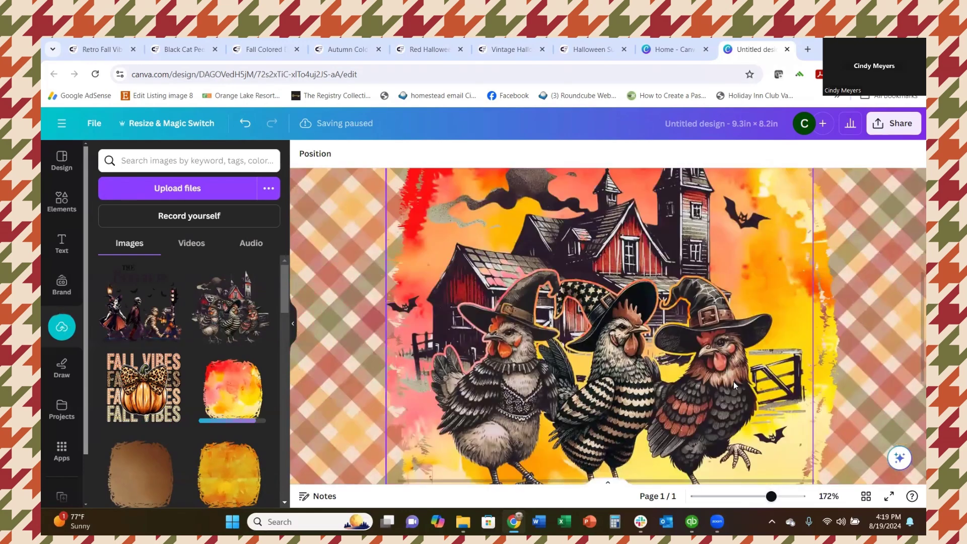
pyautogui.scroll(3, 733, 380)
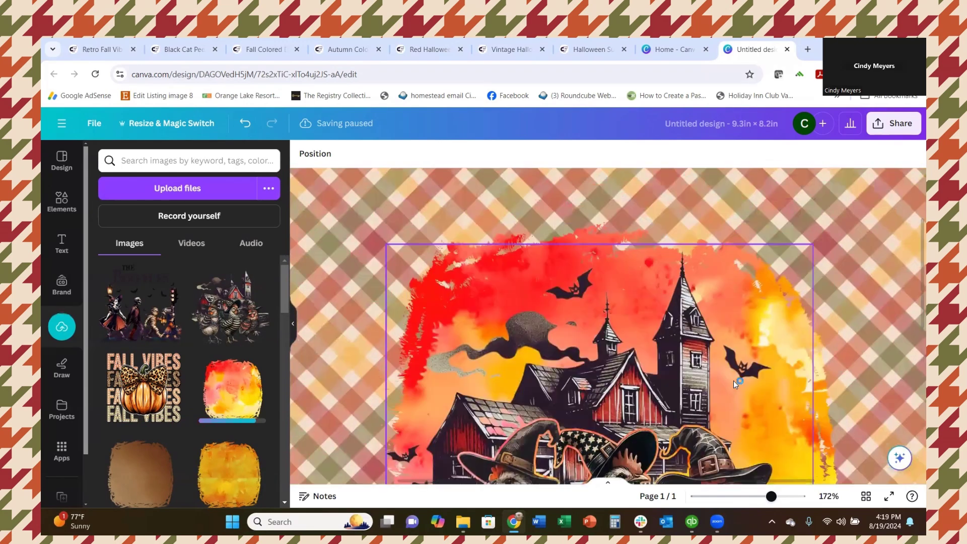
pyautogui.scroll(-3, 733, 380)
pyautogui.keyDown('ctrl'); pyautogui.scroll(-5, 723, 425); pyautogui.keyUp('ctrl')
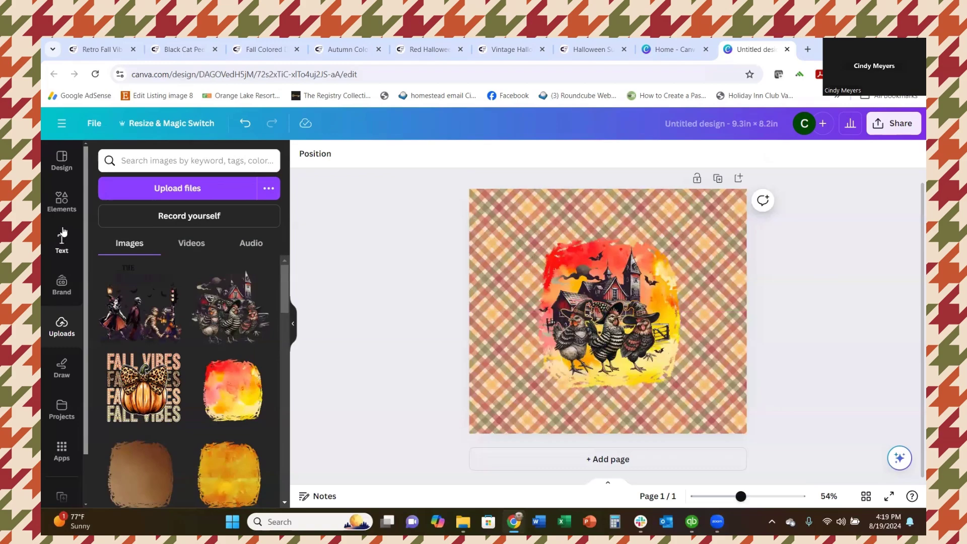
# Add a blank second page below the chickens design and return to page 1.
pyautogui.scroll(-3, 235, 328)
pyautogui.scroll(1, 319, 340)
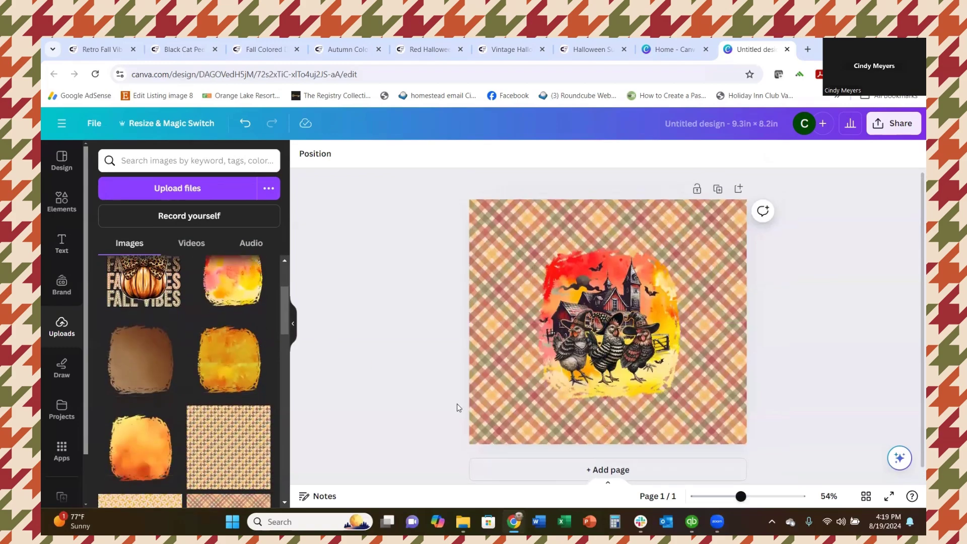
pyautogui.click(528, 464)
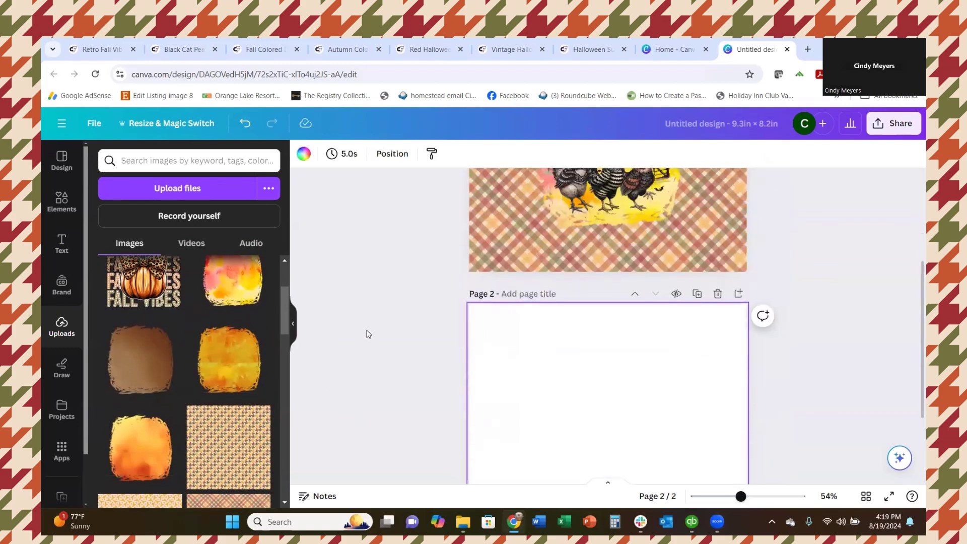
pyautogui.scroll(3, 367, 333)
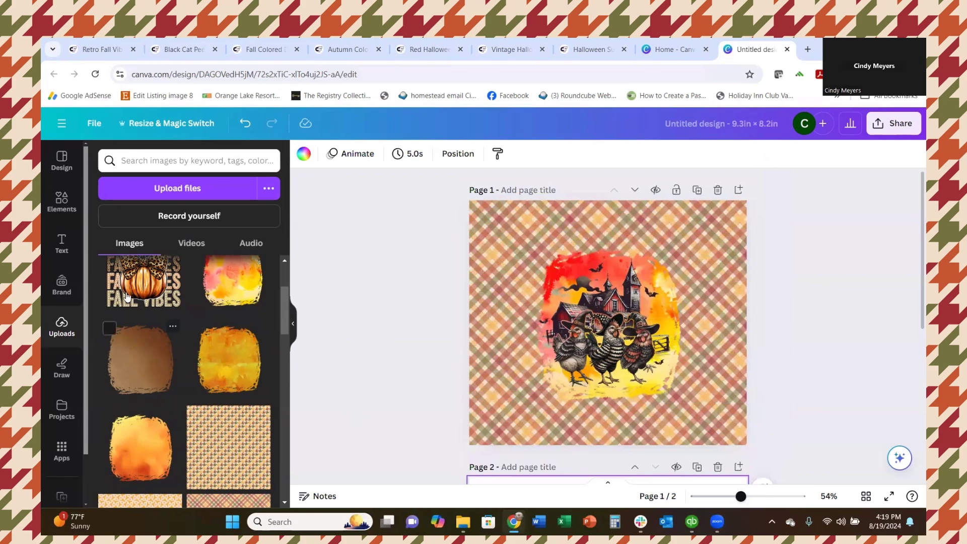
# Replace the FALL search in the elements library with a search for HALLOWEEN.
pyautogui.click(61, 207)
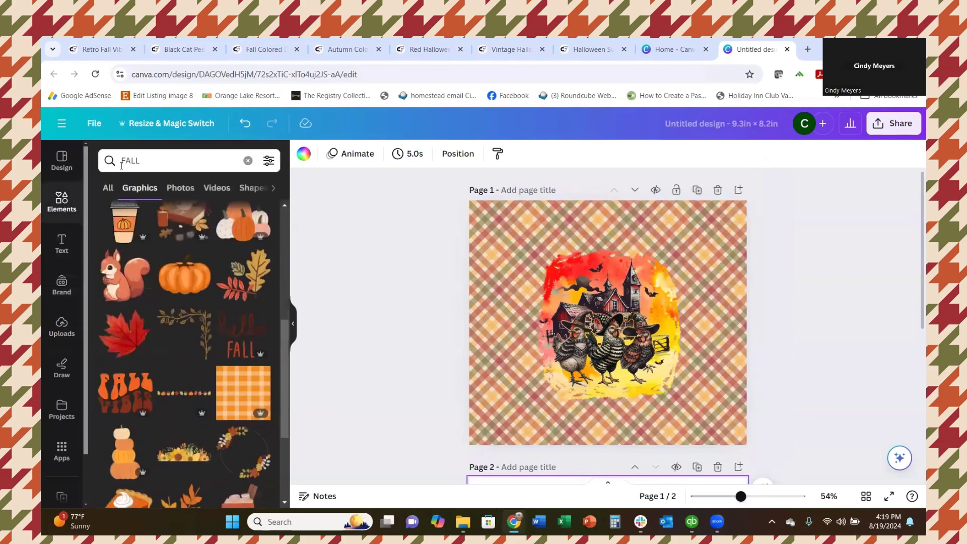
pyautogui.click(194, 160)
pyautogui.hotkey('ctrl', 'a')
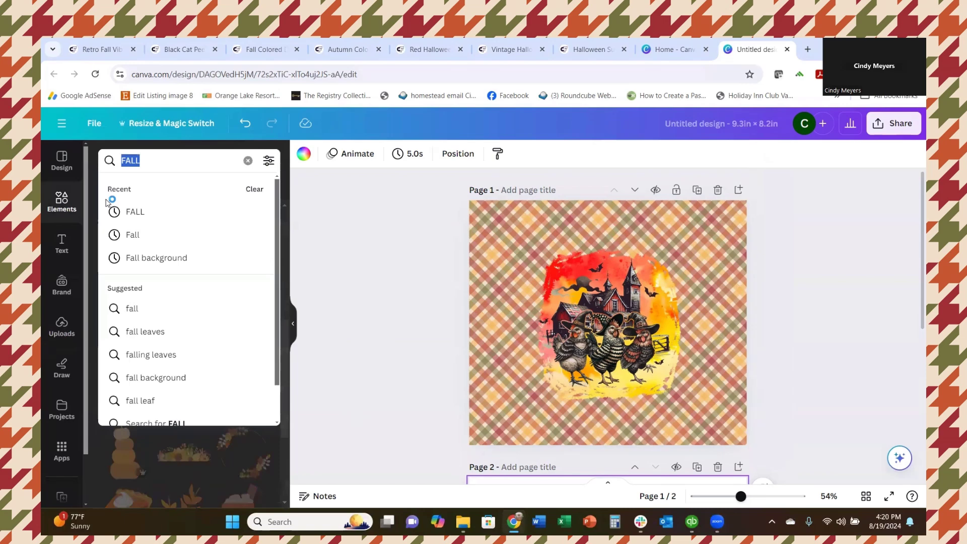
pyautogui.write('HALLOWEEN')
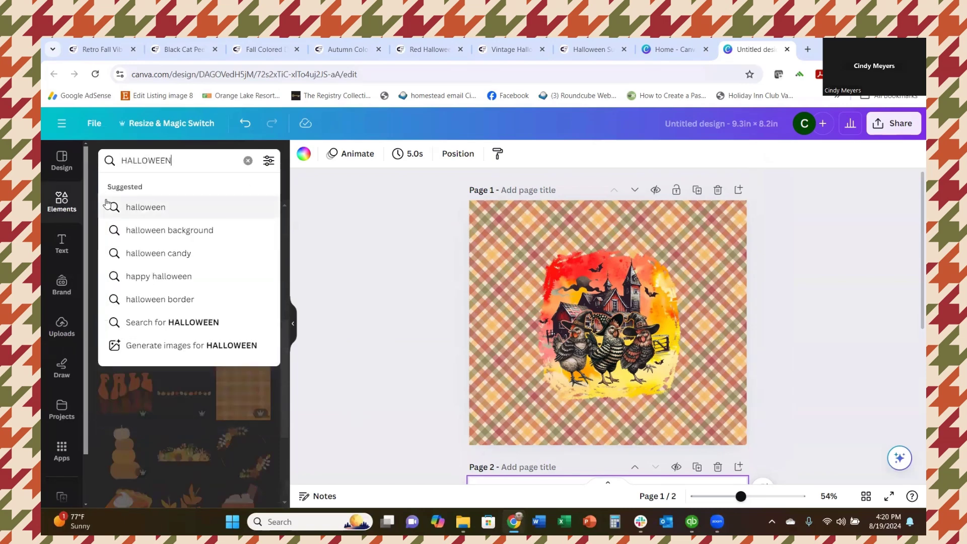
pyautogui.press('Return')
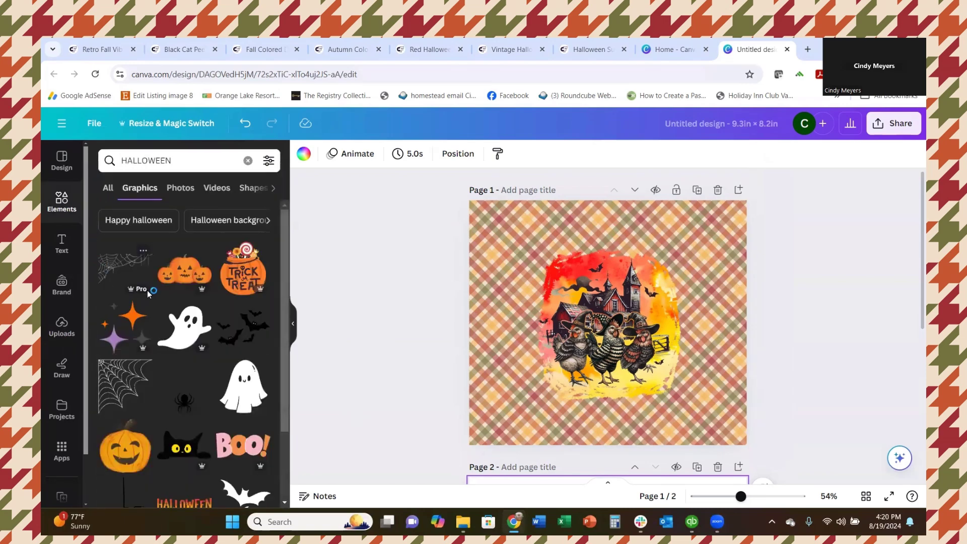
# Find the orange Happy Halloween lettering among the graphics, add it to page 1 and move it below the chickens.
pyautogui.scroll(-1, 172, 294)
pyautogui.scroll(-3, 172, 293)
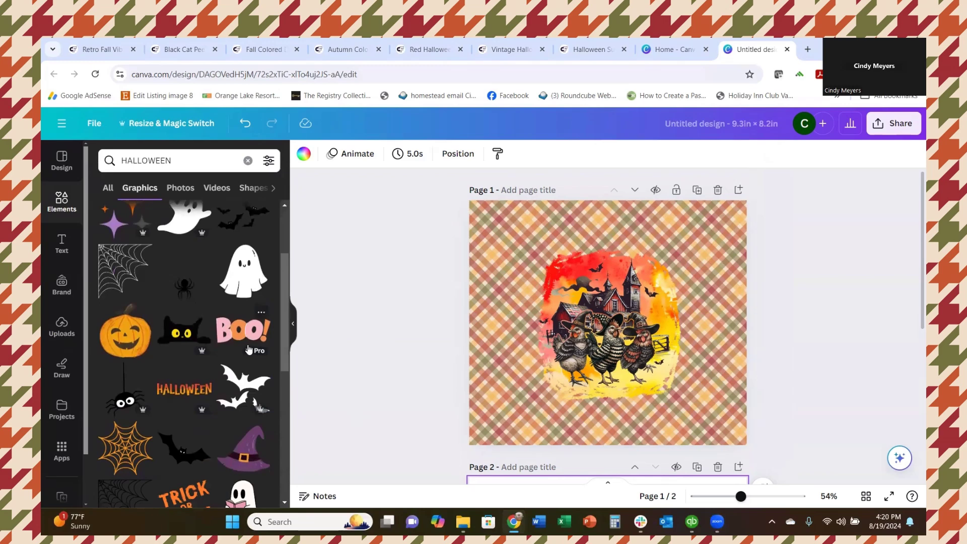
pyautogui.scroll(-1, 244, 348)
pyautogui.scroll(-2, 245, 348)
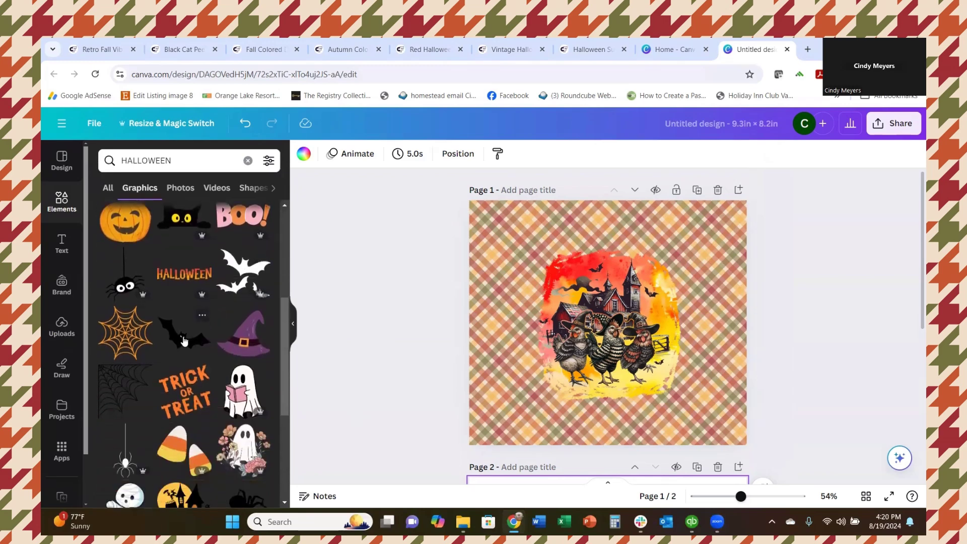
pyautogui.scroll(-1, 182, 339)
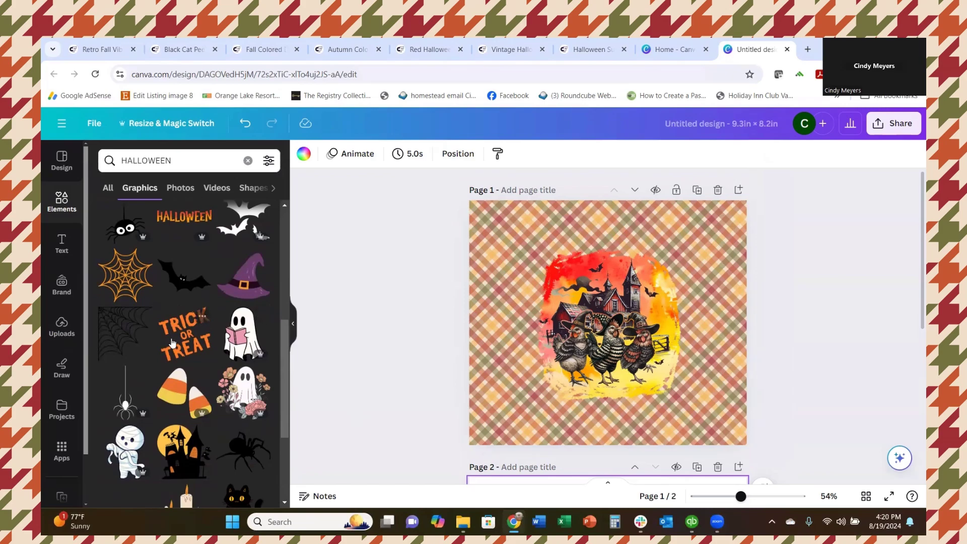
pyautogui.scroll(-5, 172, 343)
pyautogui.scroll(-4, 168, 339)
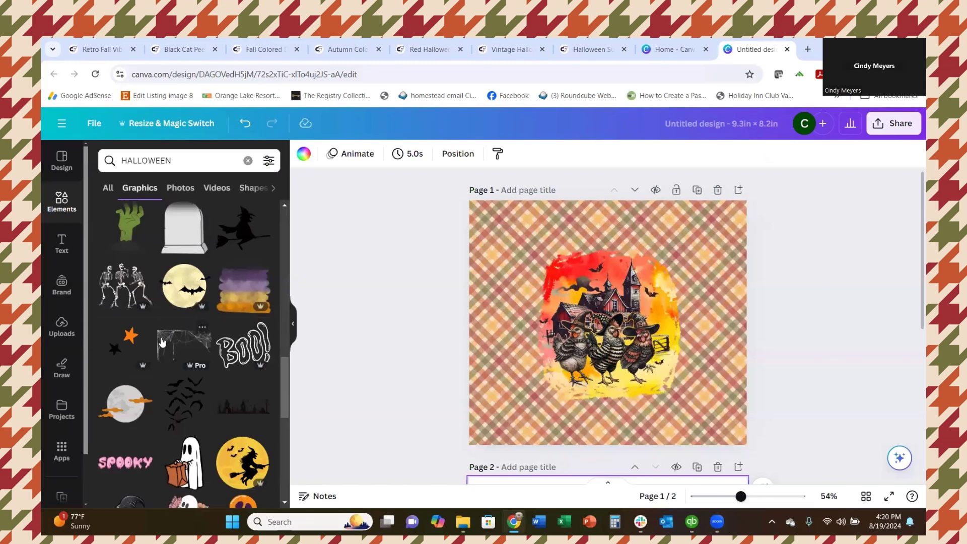
pyautogui.scroll(-2, 132, 351)
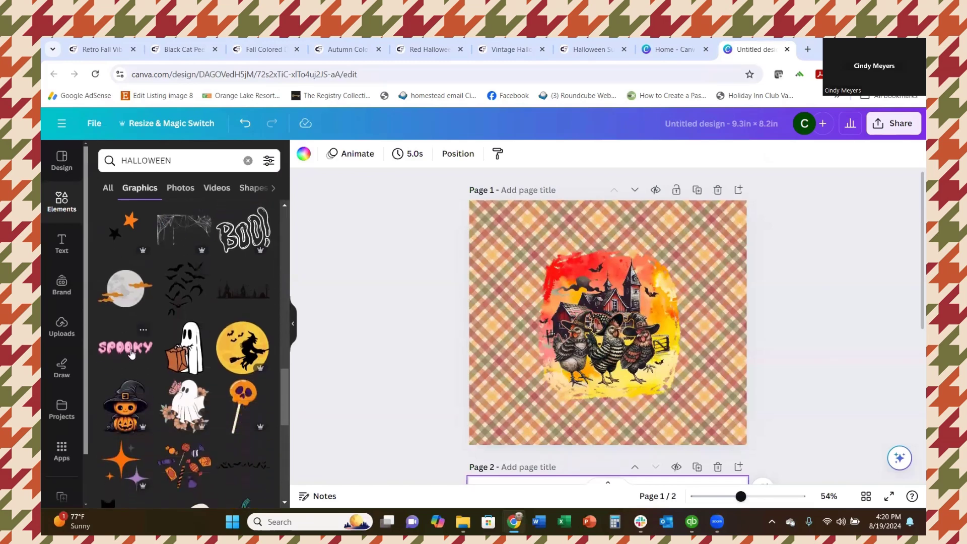
pyautogui.scroll(-5, 131, 352)
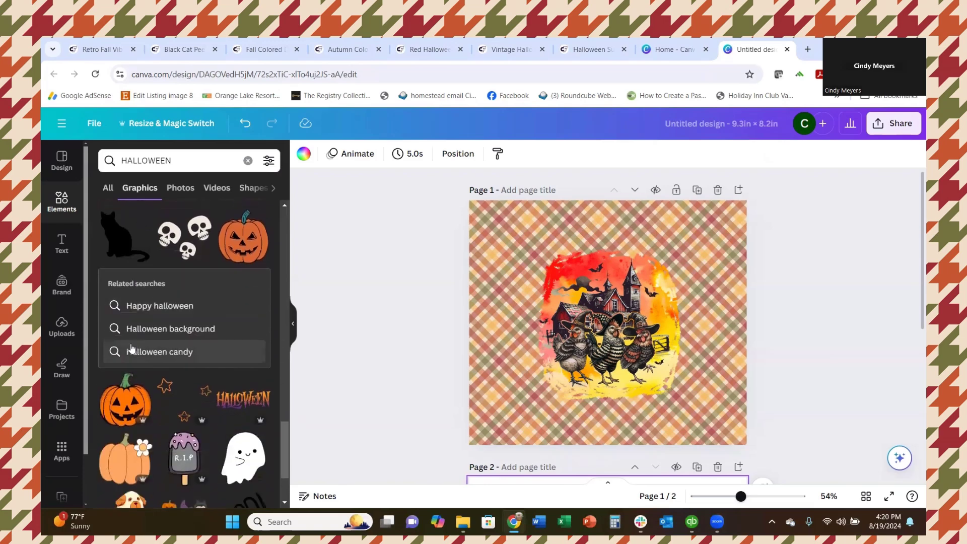
pyautogui.scroll(-1, 130, 352)
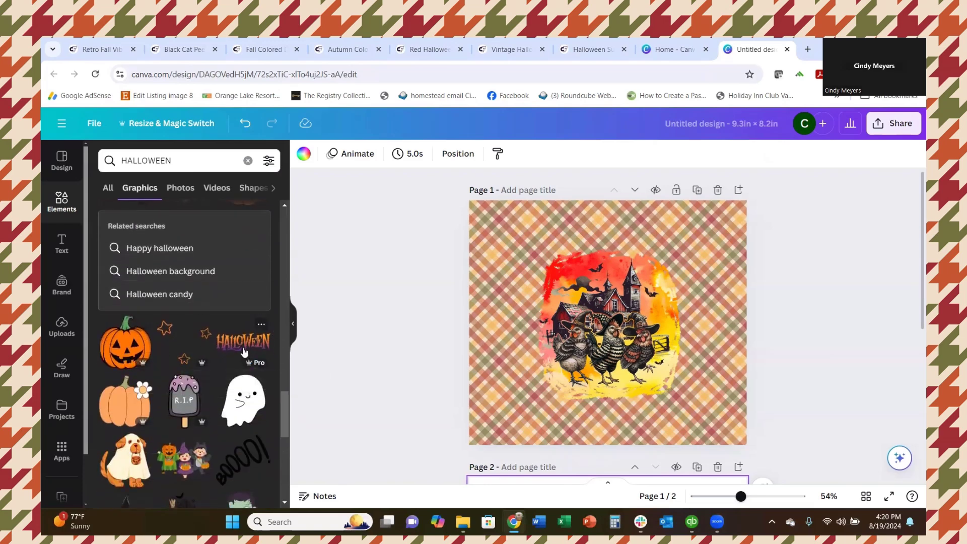
pyautogui.scroll(-3, 196, 347)
pyautogui.scroll(-1, 194, 347)
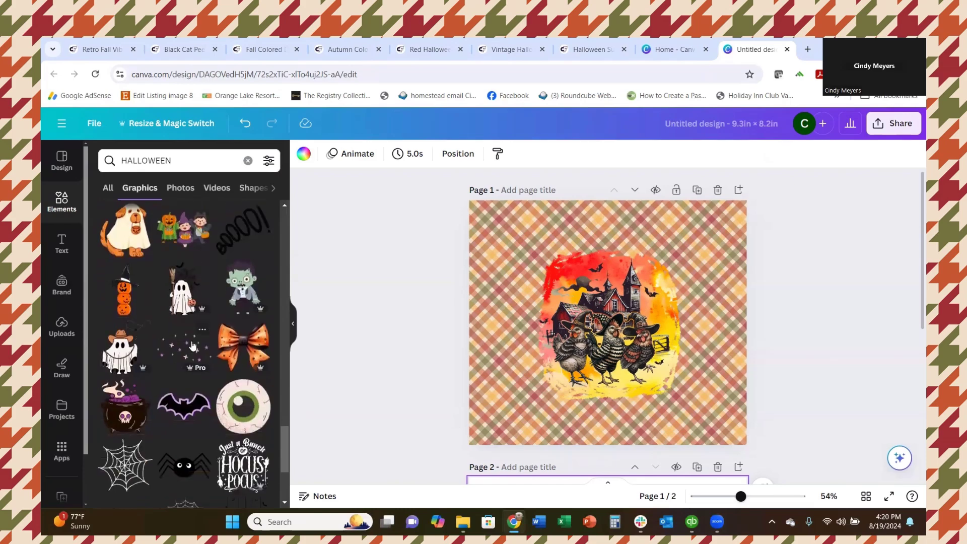
pyautogui.scroll(-1, 191, 345)
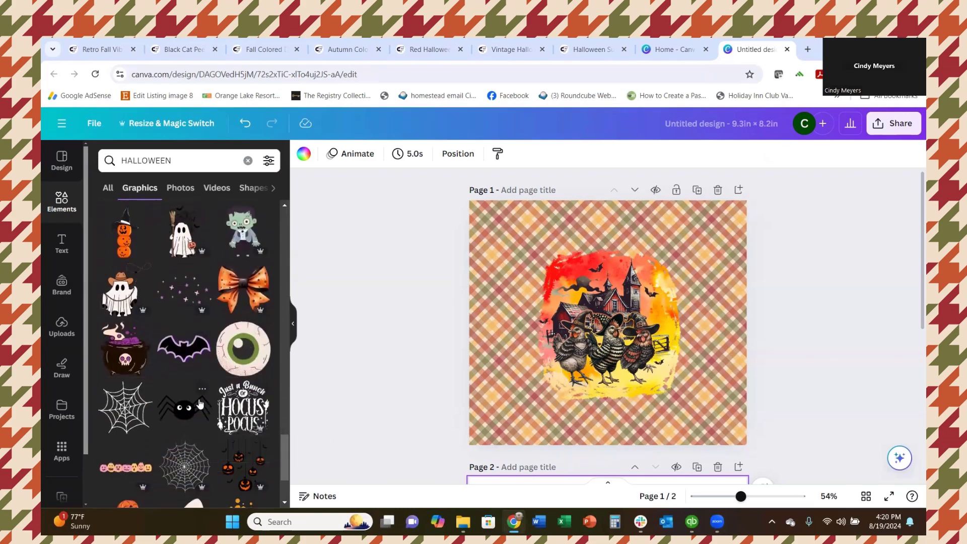
pyautogui.scroll(-2, 191, 395)
pyautogui.scroll(-1, 192, 396)
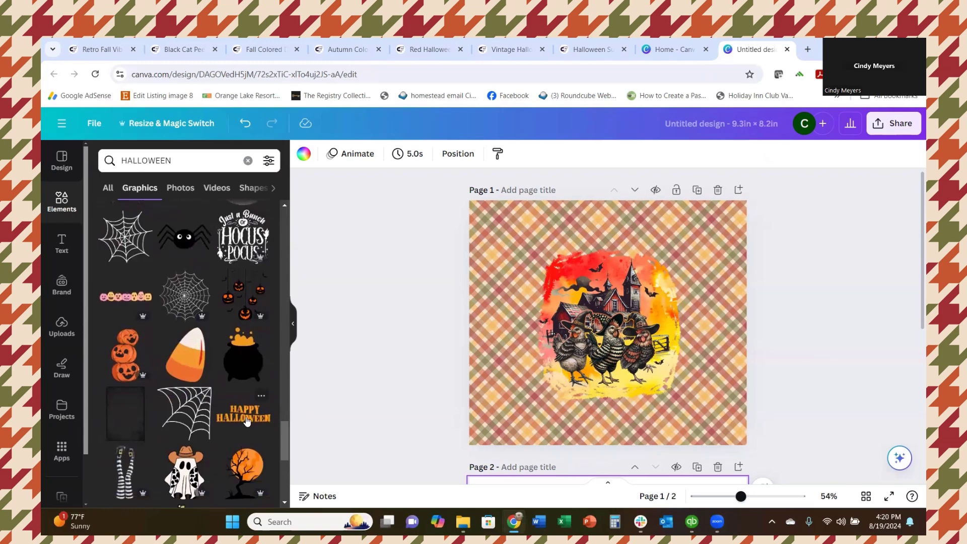
pyautogui.click(246, 421)
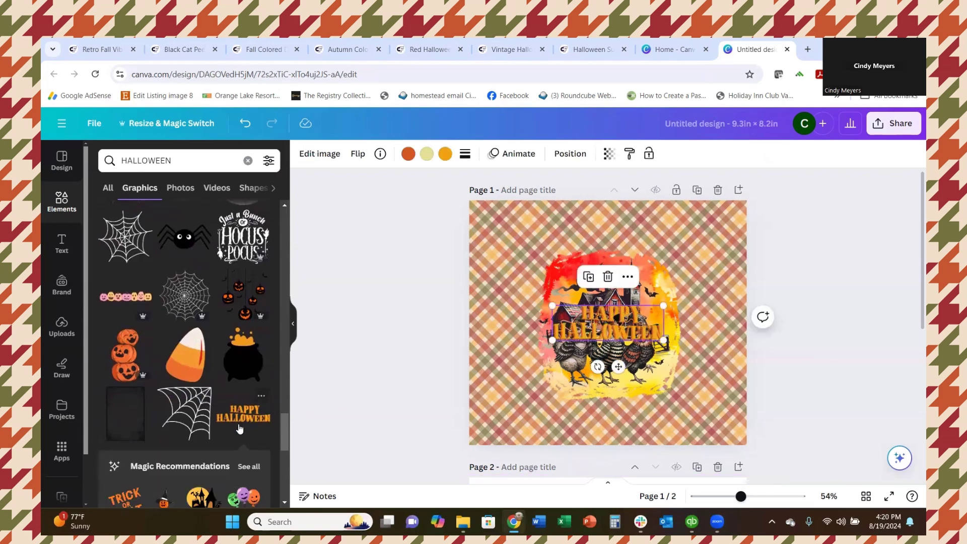
pyautogui.moveTo(615, 316); pyautogui.dragTo(614, 408)
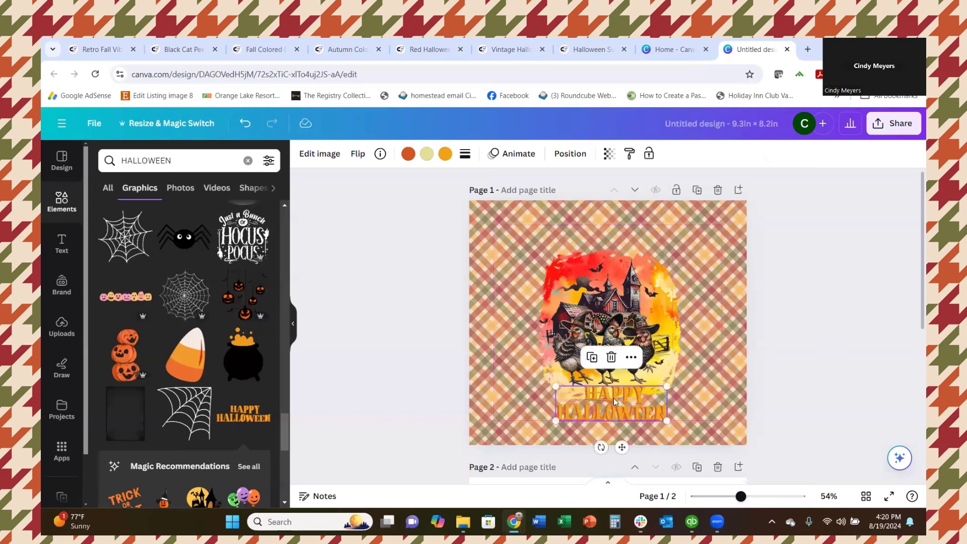
# Enlarge the watercolor splash behind the chickens from its upper corner until it nearly reaches the page's top edge.
pyautogui.click(664, 280)
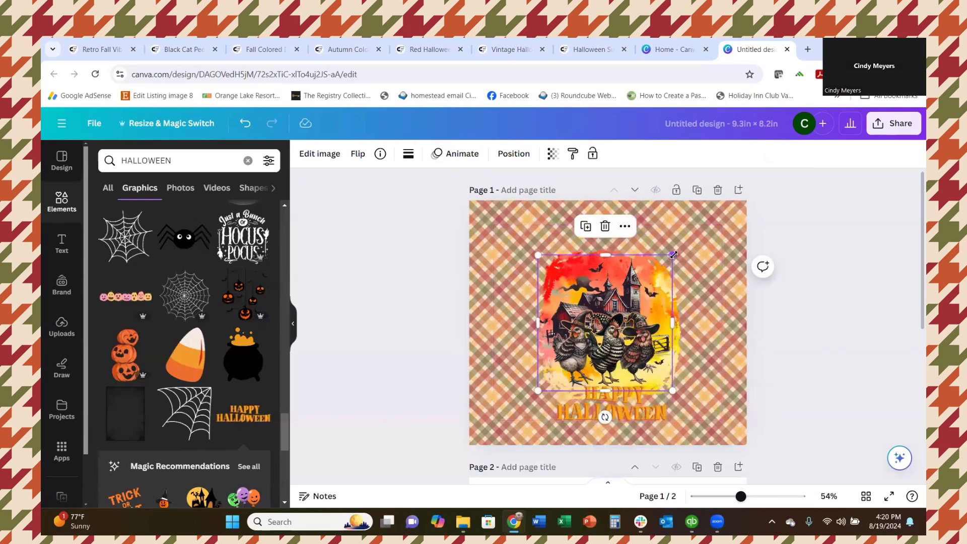
pyautogui.click(684, 336)
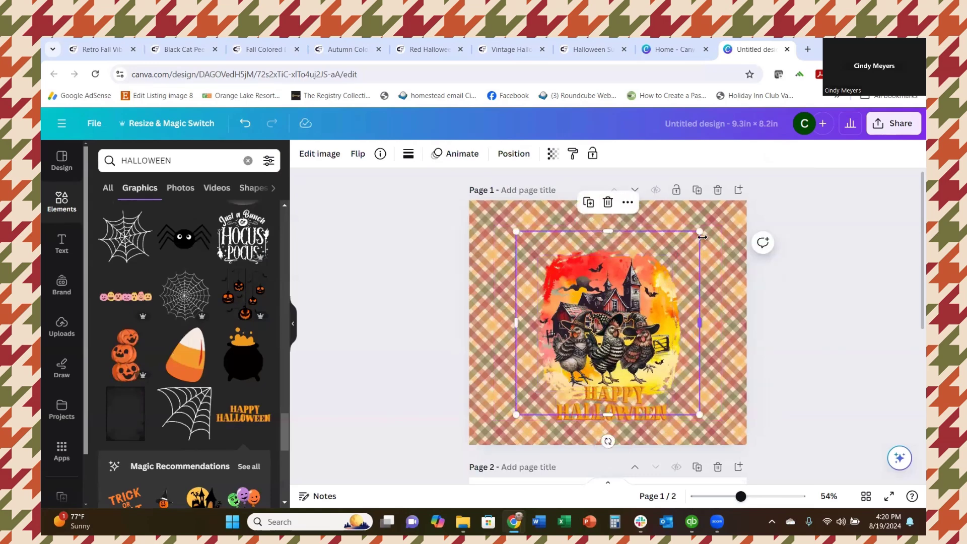
pyautogui.moveTo(702, 236); pyautogui.dragTo(730, 206)
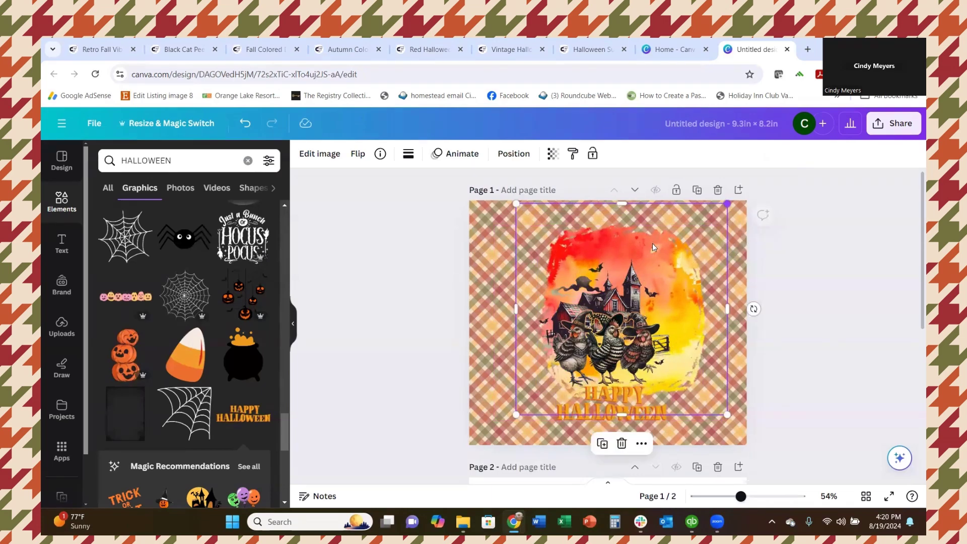
# Center the enlarged splash behind the chickens and lettering, and move the chickens graphic up to clear the Happy Halloween text.
pyautogui.moveTo(651, 272); pyautogui.dragTo(657, 280)
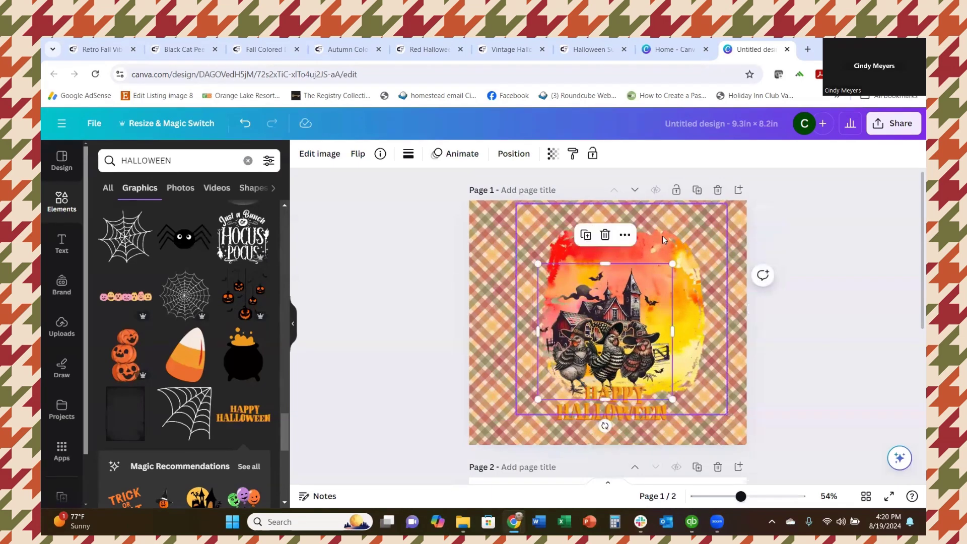
pyautogui.moveTo(662, 238); pyautogui.dragTo(651, 260)
pyautogui.click(609, 346)
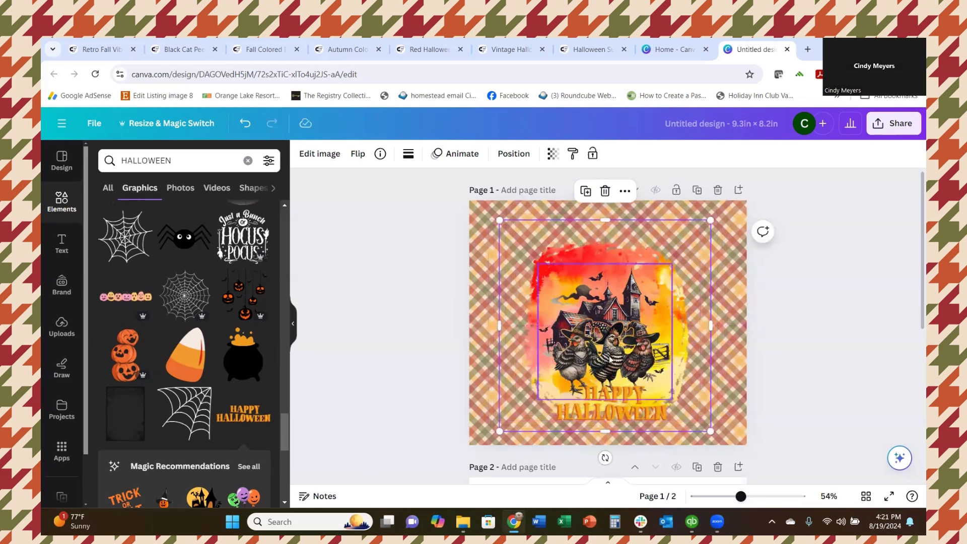
pyautogui.moveTo(609, 346); pyautogui.dragTo(611, 338)
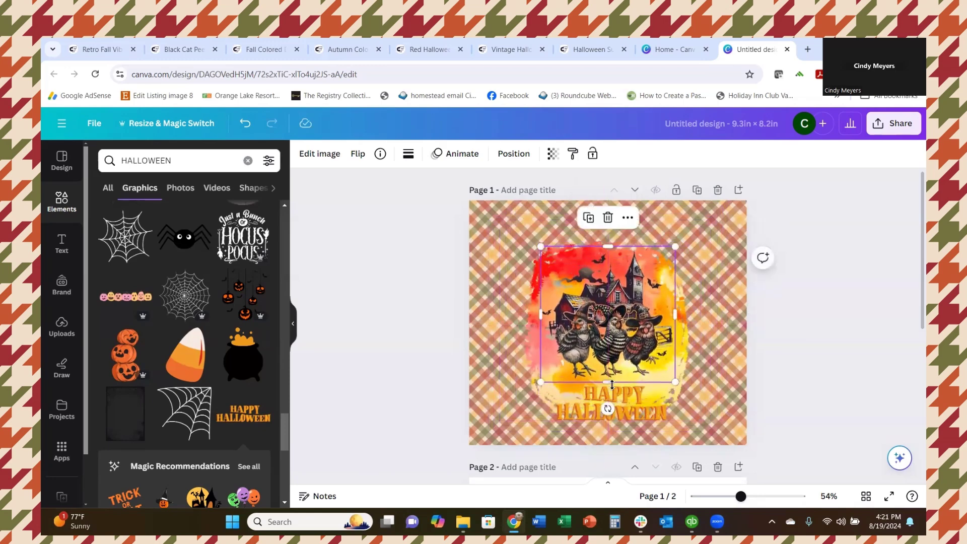
# Shrink the Happy Halloween lettering and center it just below the chickens, inside the watercolor splash.
pyautogui.click(705, 398)
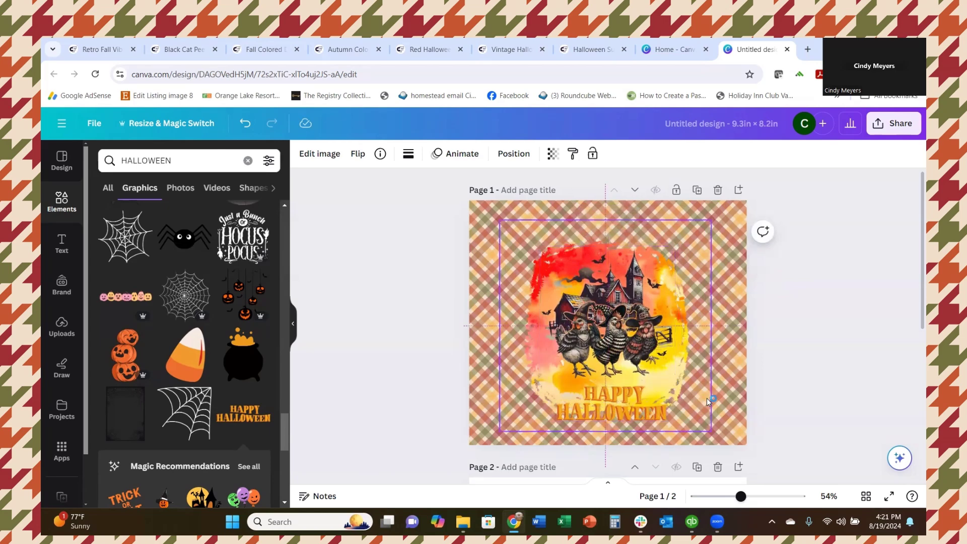
pyautogui.click(623, 404)
pyautogui.moveTo(552, 381); pyautogui.dragTo(606, 386)
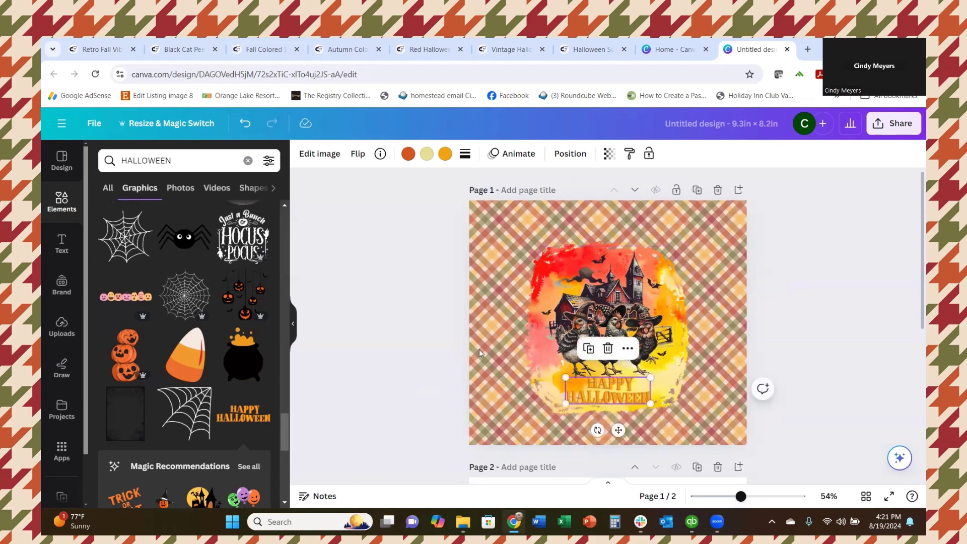
pyautogui.click(423, 347)
# Search the elements library for HALLOWEEN CHICK and look through the graphics.
pyautogui.scroll(-3, 218, 385)
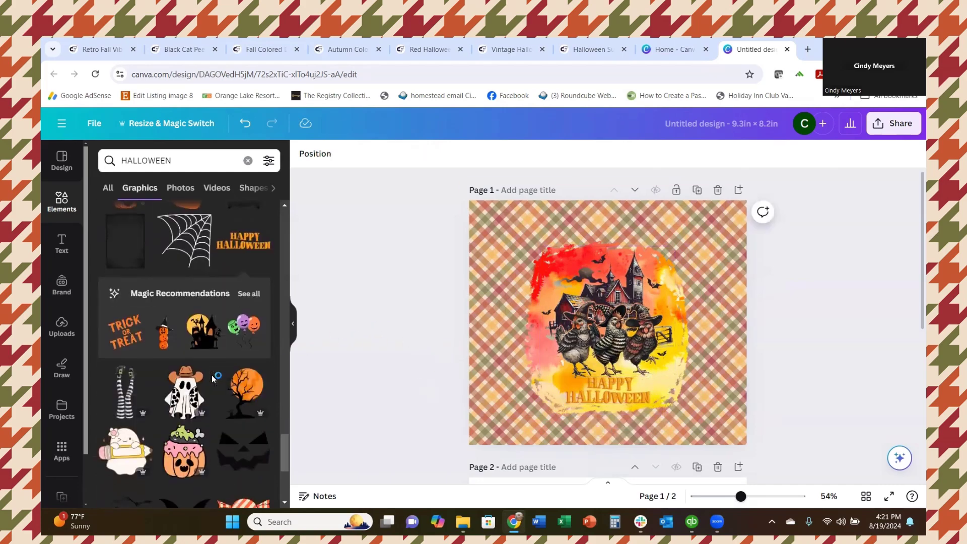
pyautogui.scroll(5, 137, 282)
pyautogui.click(200, 159)
pyautogui.write('CHIKC')
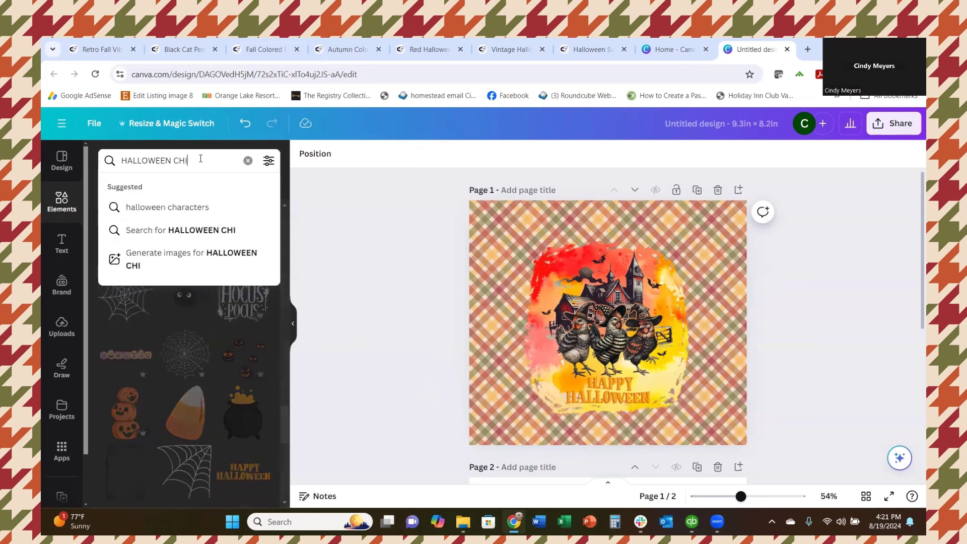
pyautogui.press('BackSpace')
pyautogui.write('CK')
pyautogui.press('Return')
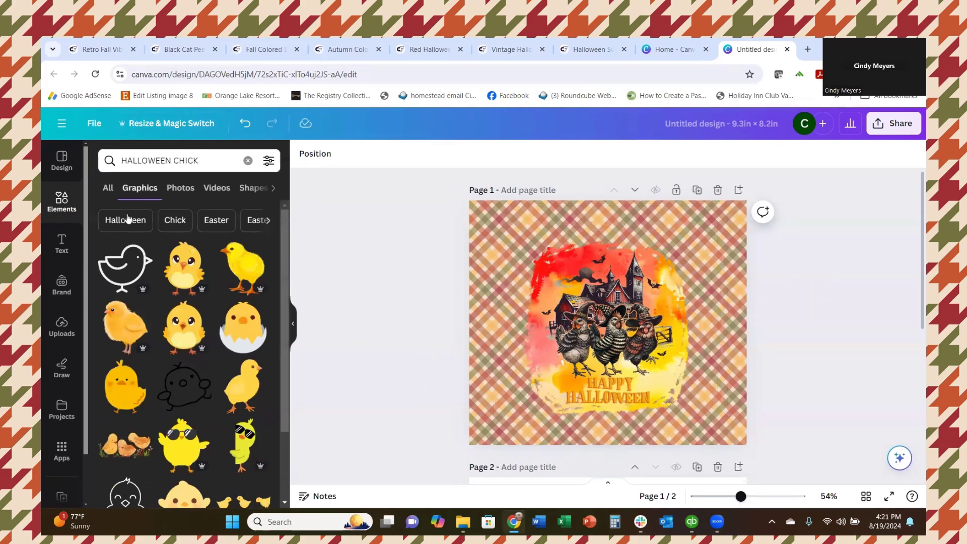
pyautogui.scroll(-5, 151, 261)
pyautogui.scroll(-3, 174, 301)
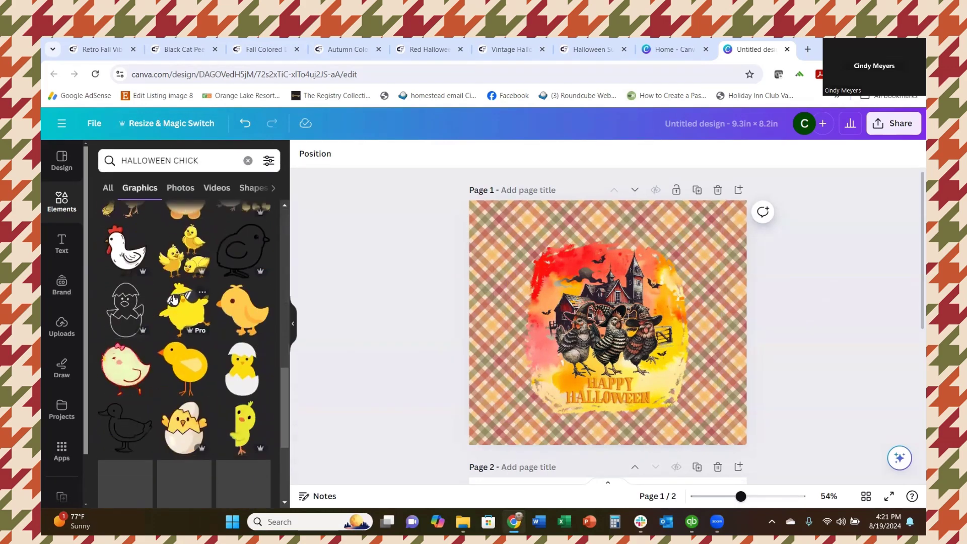
# Shorten the elements search back to HALLOWEEN and run it again.
pyautogui.click(211, 152)
pyautogui.press('BackSpace')
pyautogui.press('BackSpace')
pyautogui.press('BackSpace')
pyautogui.press('BackSpace')
pyautogui.press('BackSpace')
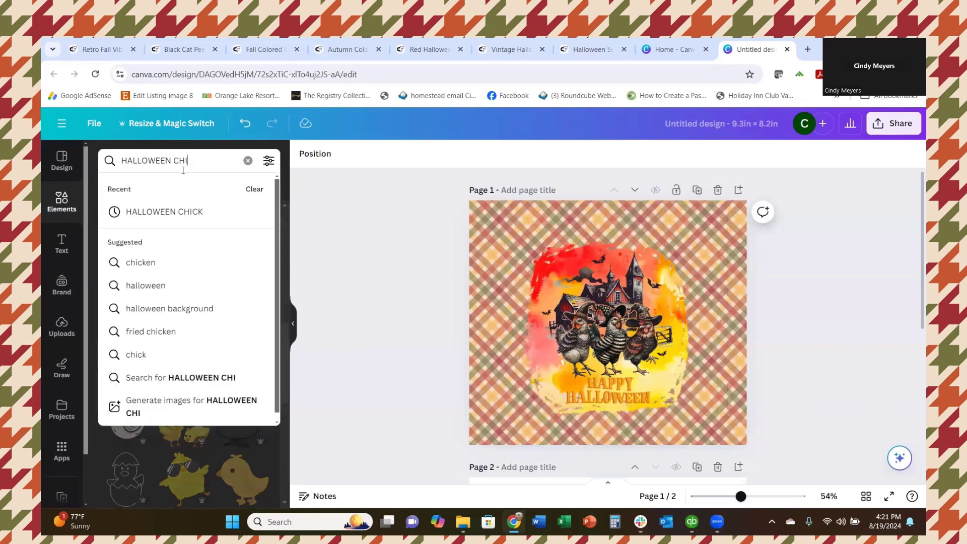
pyautogui.press('Return')
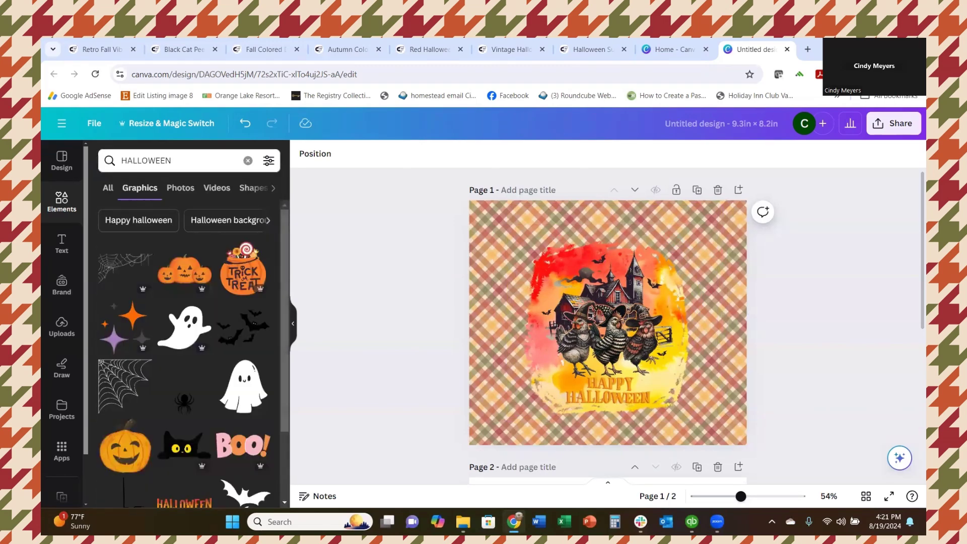
# Add a text box to page 1, place it at the splash's upper edge above the chickens and enter "Let's Go".
pyautogui.click(57, 251)
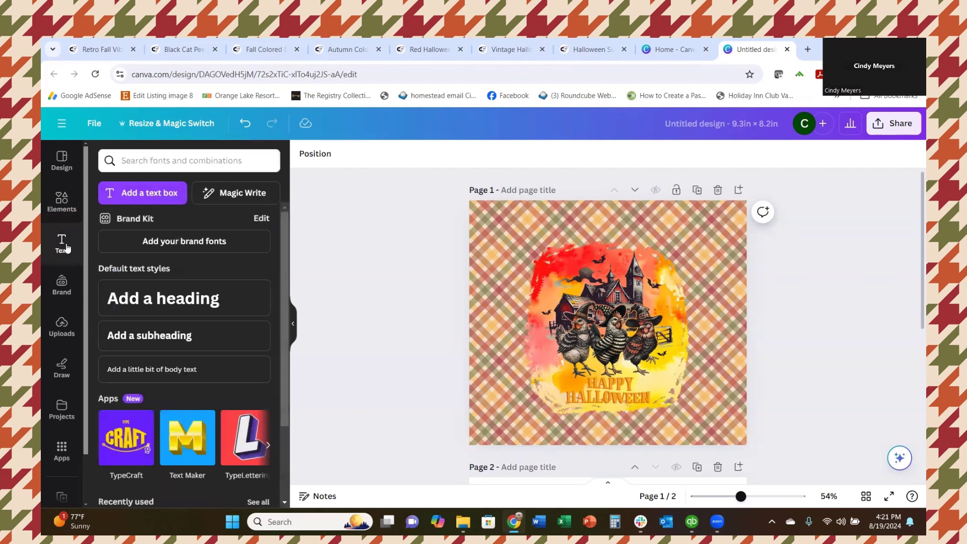
pyautogui.click(132, 197)
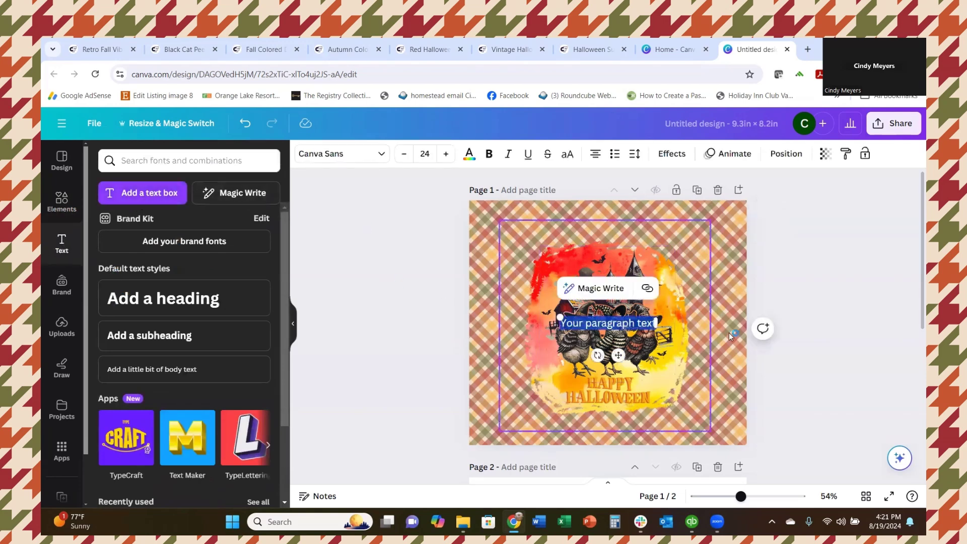
pyautogui.click(709, 325)
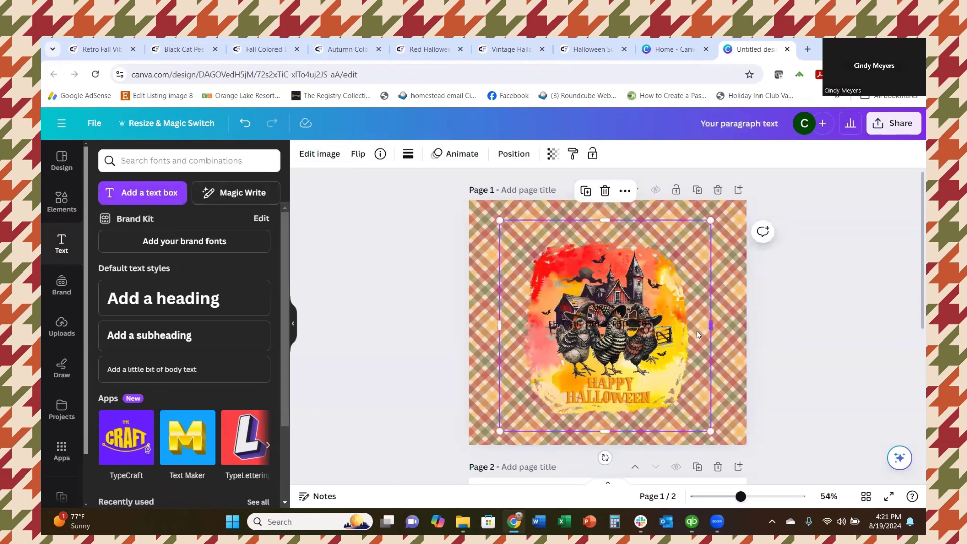
pyautogui.moveTo(612, 325); pyautogui.dragTo(607, 249)
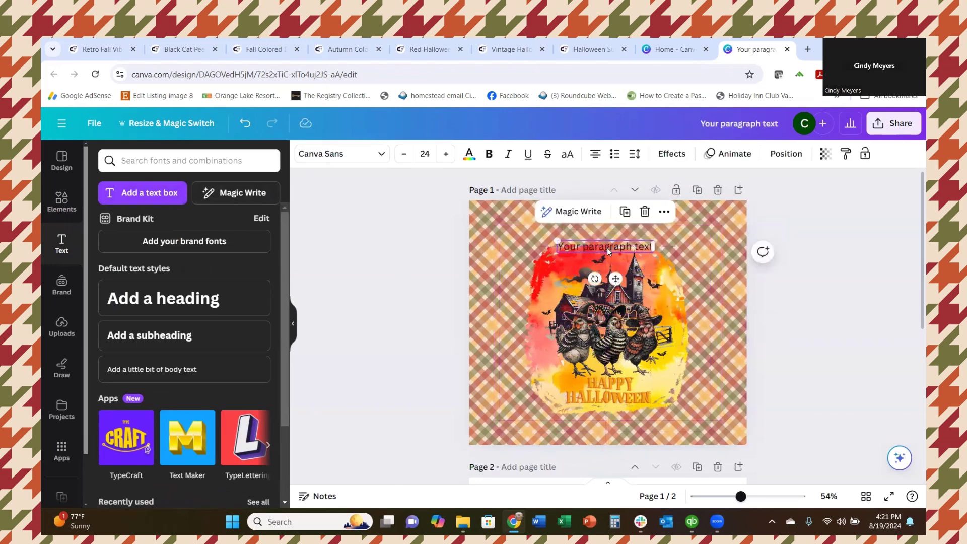
pyautogui.doubleClick(607, 247)
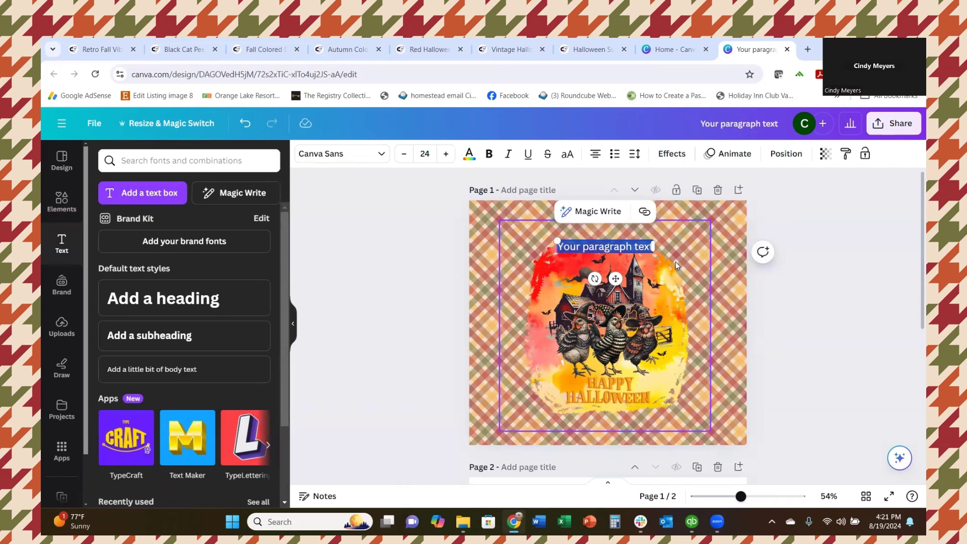
pyautogui.press('BackSpace')
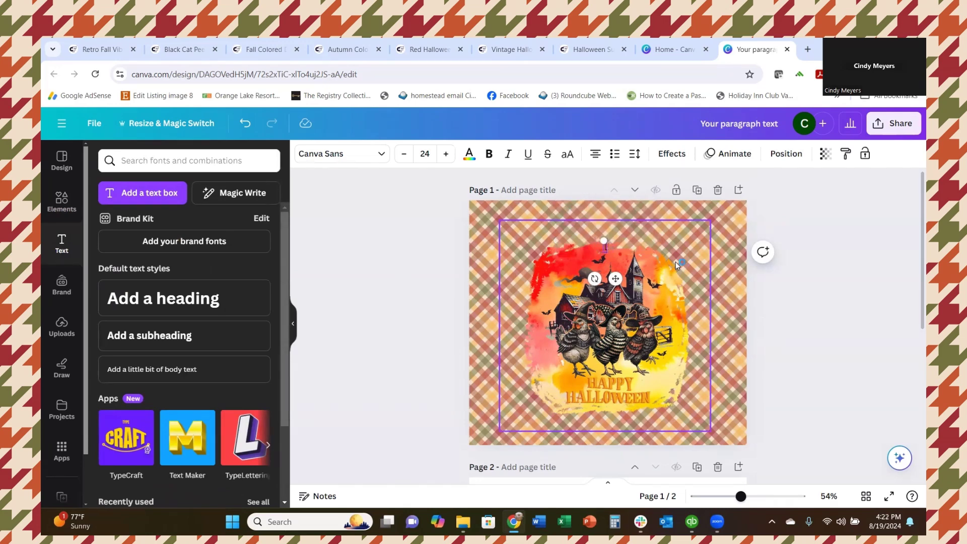
pyautogui.write("Let's Go")
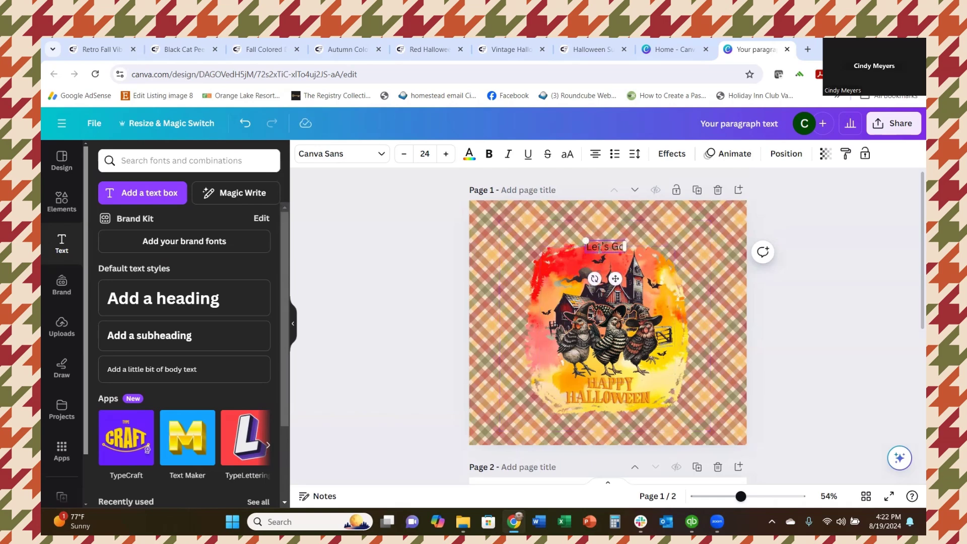
# Look through the recently used and uploaded fonts for the "Let's Go" text.
pyautogui.moveTo(588, 248); pyautogui.dragTo(619, 250)
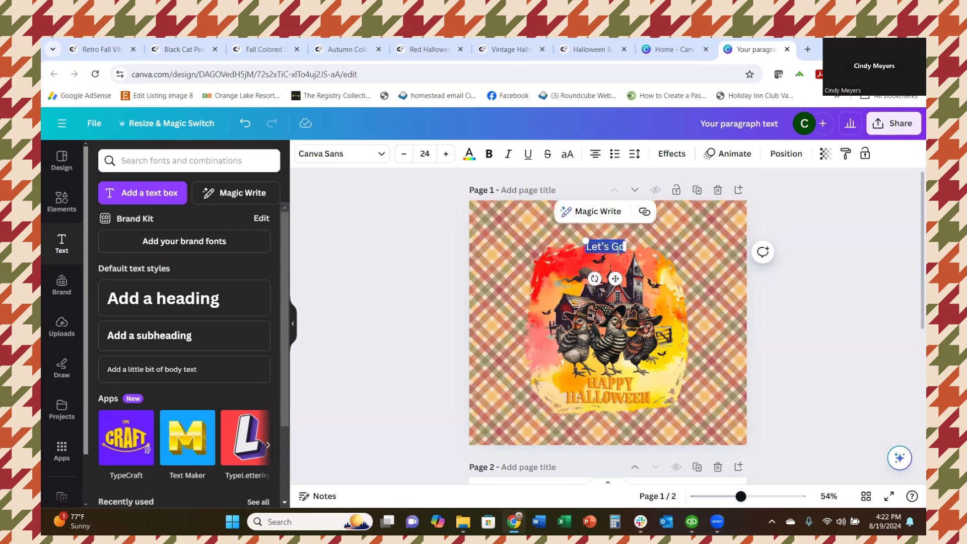
pyautogui.click(342, 154)
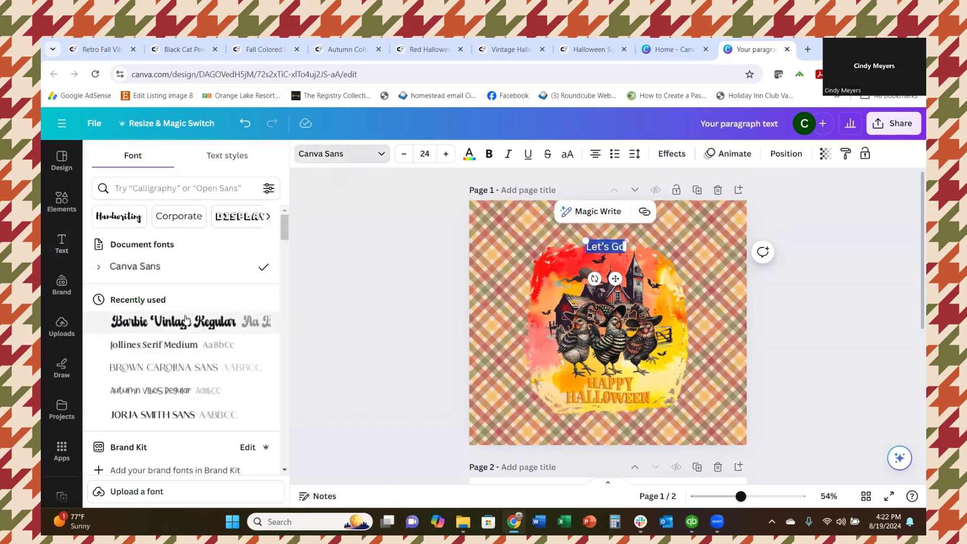
pyautogui.scroll(-10, 166, 342)
pyautogui.scroll(-3, 157, 379)
pyautogui.scroll(10, 154, 353)
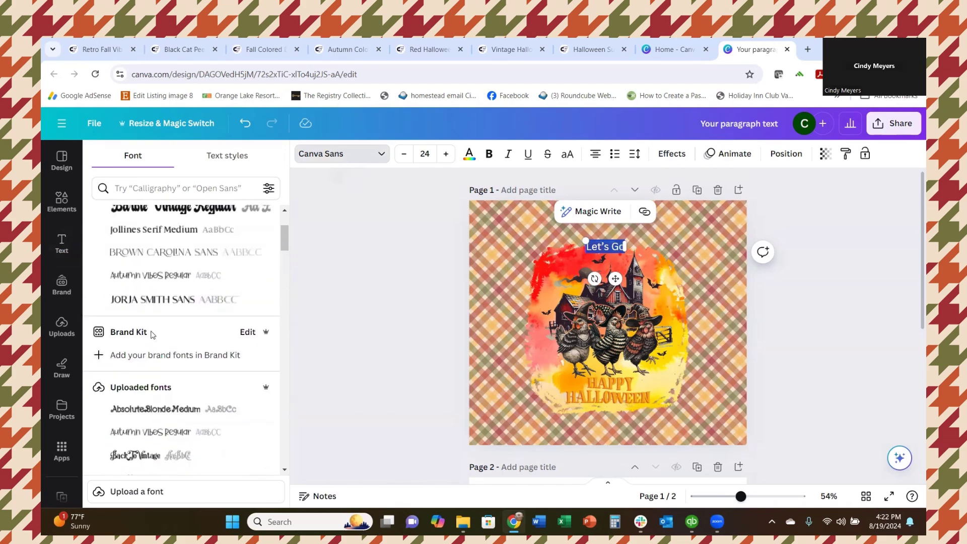
pyautogui.scroll(-2, 153, 334)
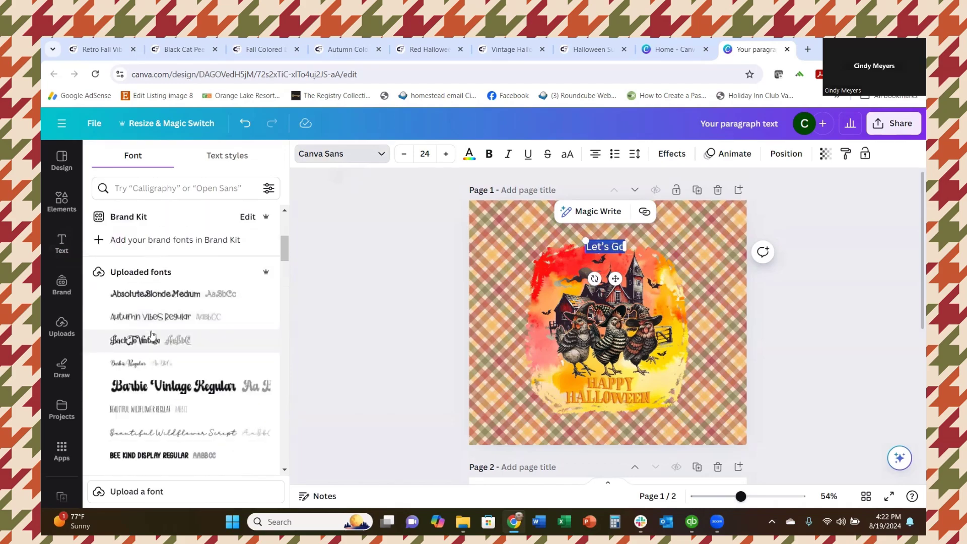
# Switch to Creative Fabrica, search for "halloween font" and look through the font results.
pyautogui.click(190, 50)
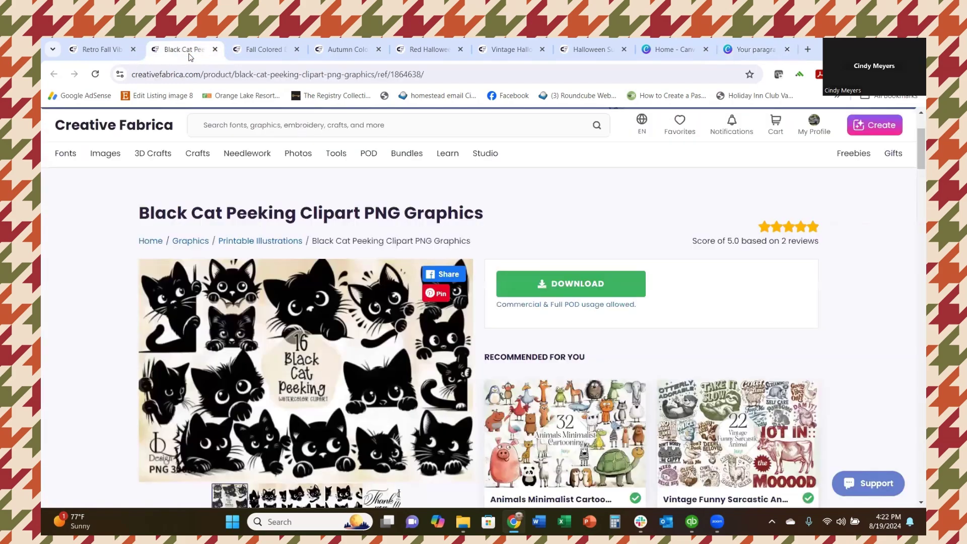
pyautogui.click(65, 153)
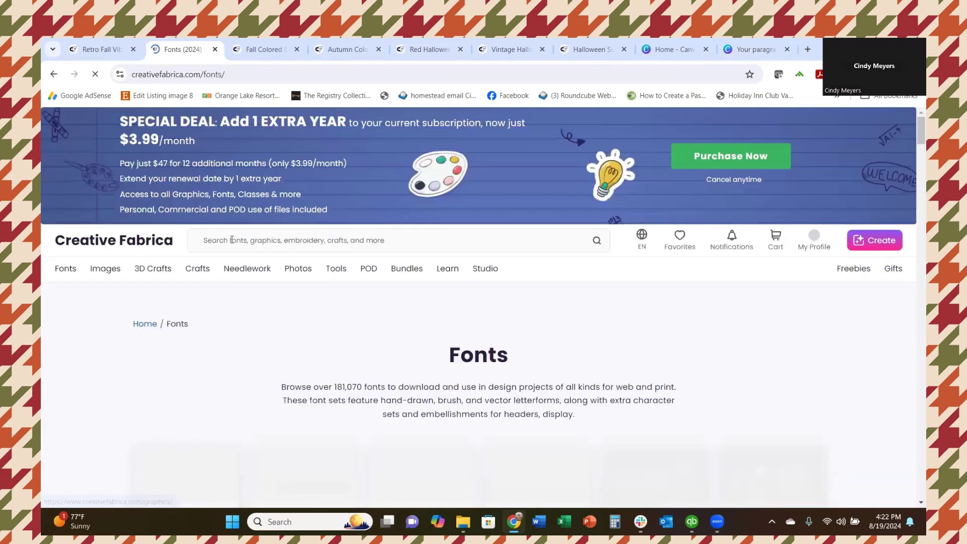
pyautogui.click(256, 241)
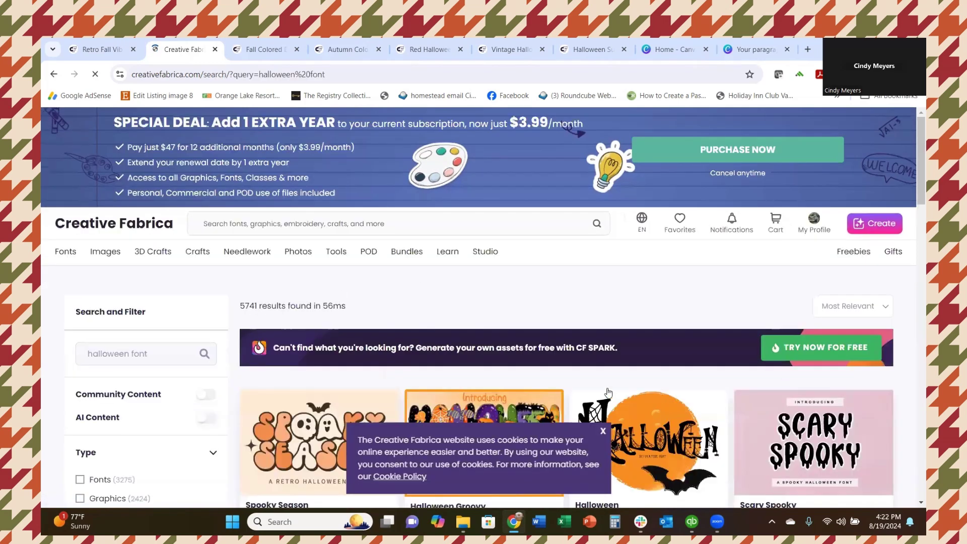
pyautogui.scroll(-2, 580, 375)
pyautogui.scroll(-2, 522, 360)
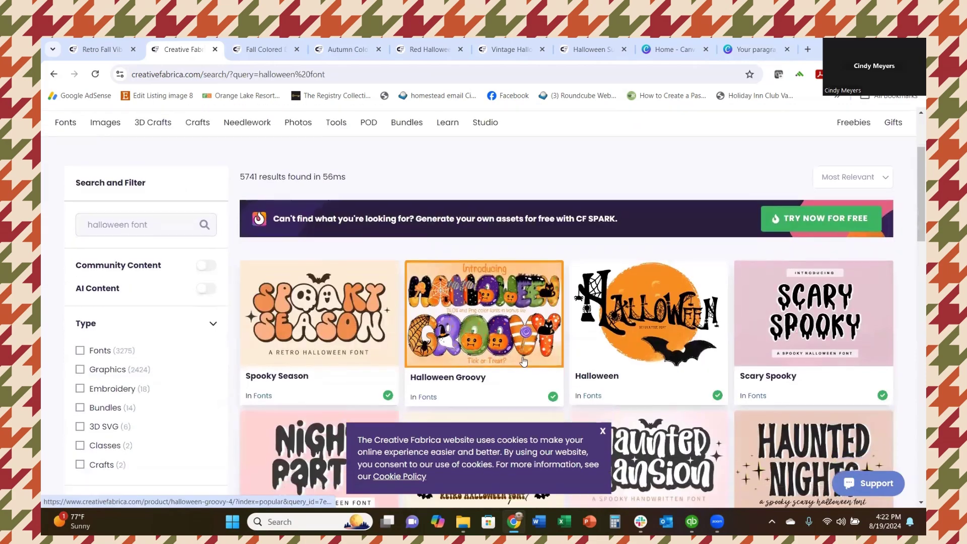
pyautogui.scroll(-2, 521, 358)
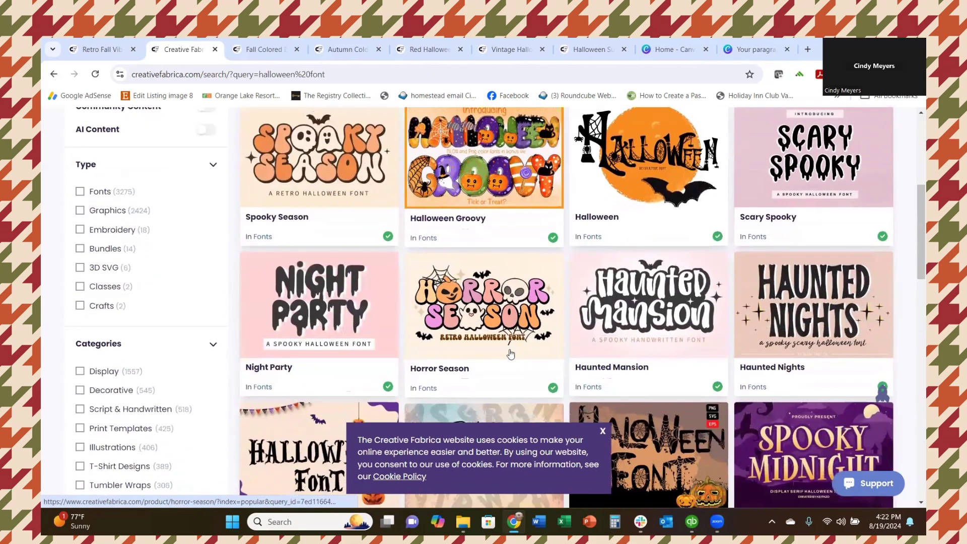
# Open the Haunted Mansion font, download it and extract the zipped files into the Downloads folder.
pyautogui.click(655, 321)
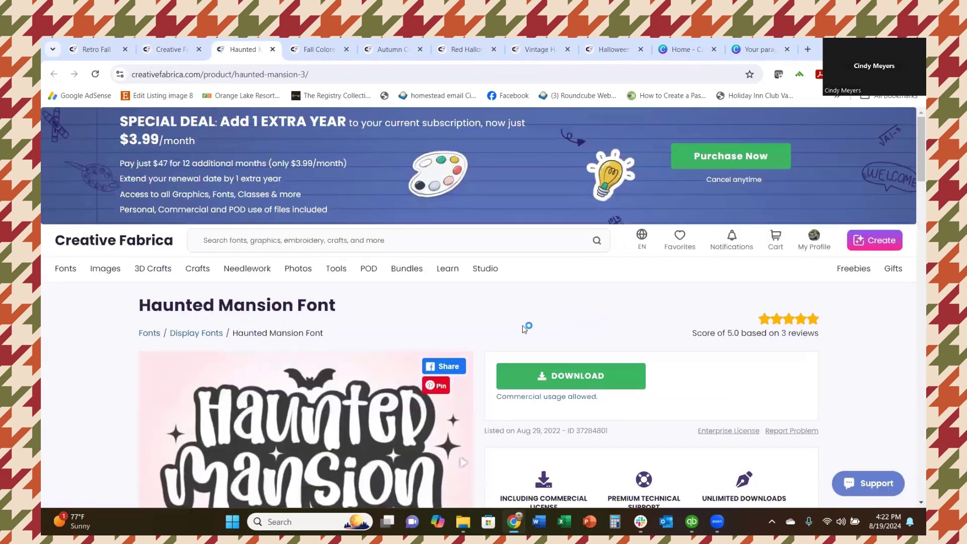
pyautogui.scroll(-3, 524, 329)
pyautogui.click(594, 267)
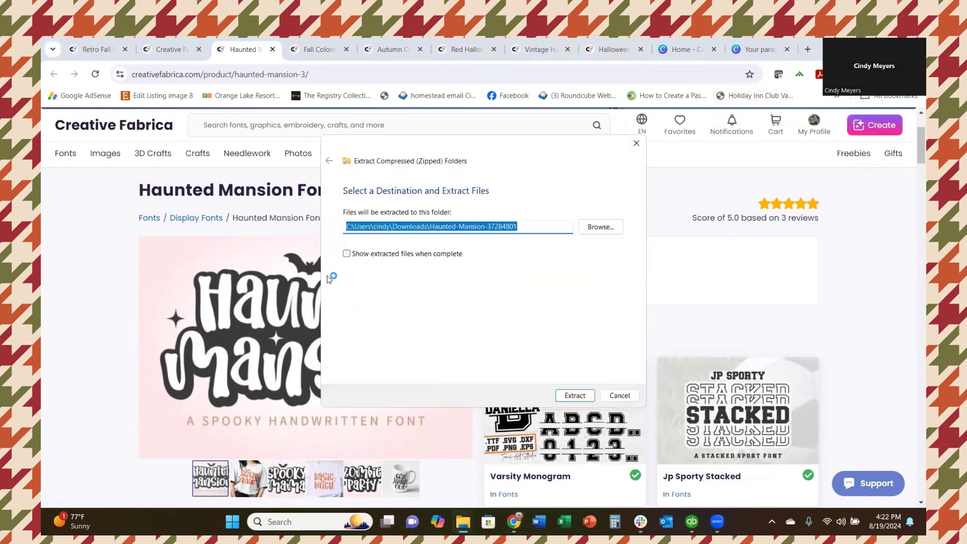
pyautogui.click(574, 396)
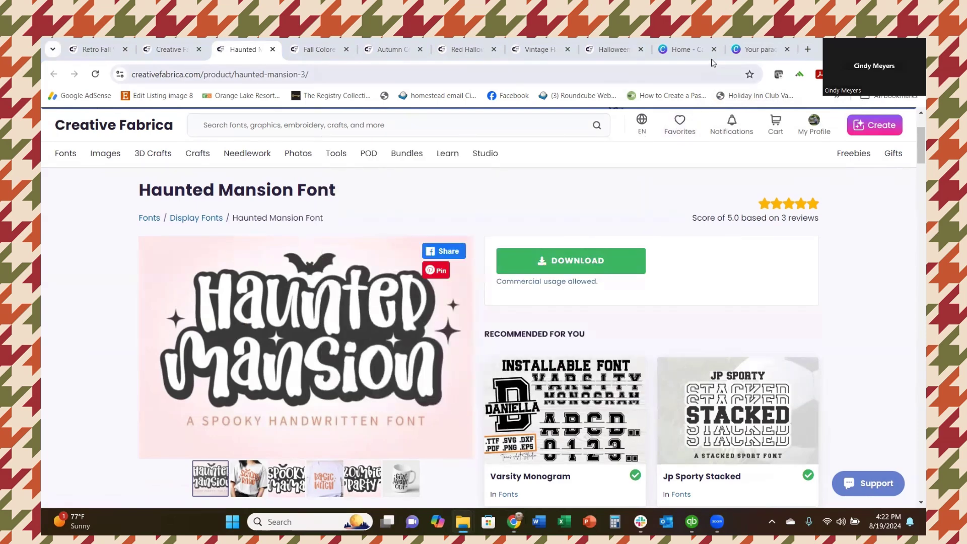
# Return to the Canva design and upload the OpenType file Haunted Mansion.otf as a custom font, confirming the usage rights.
pyautogui.click(754, 53)
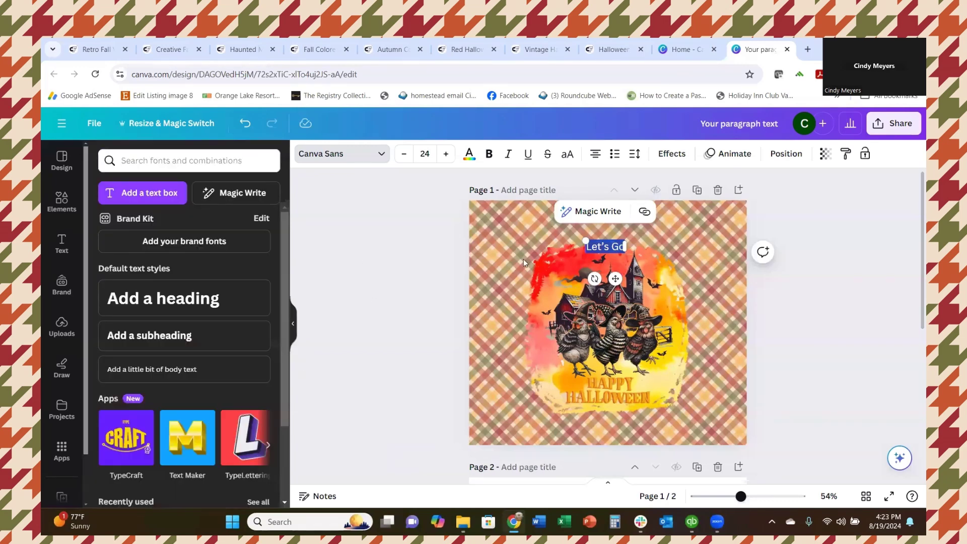
pyautogui.click(616, 246)
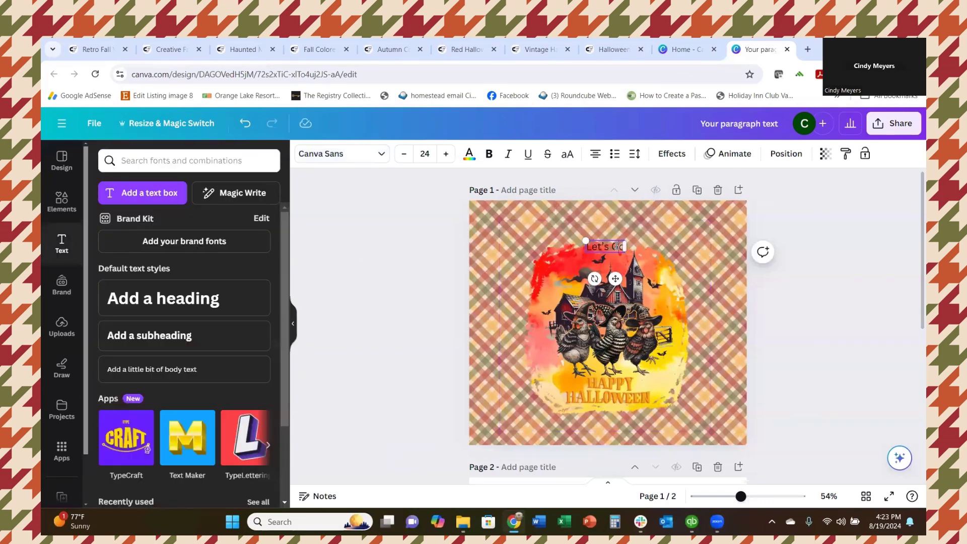
pyautogui.click(367, 159)
pyautogui.click(154, 498)
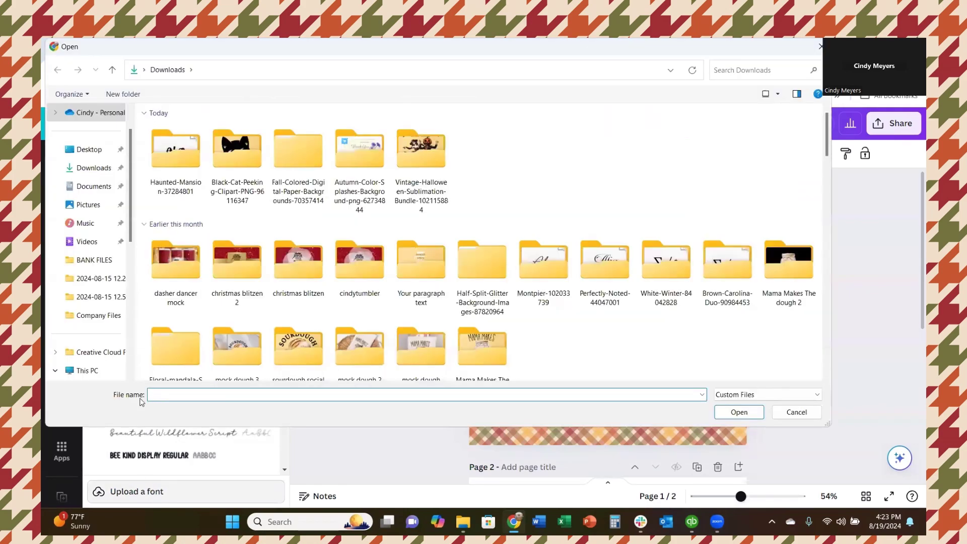
pyautogui.doubleClick(181, 167)
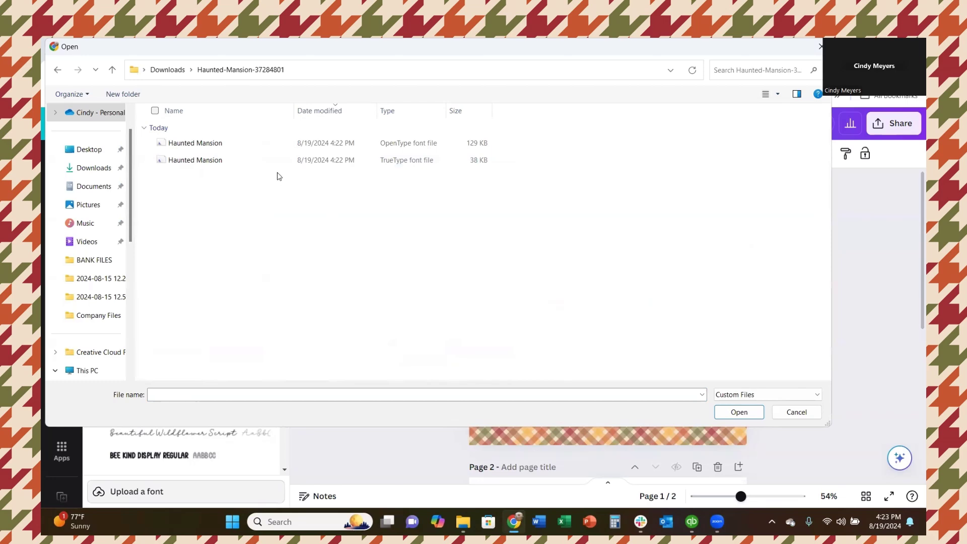
pyautogui.doubleClick(323, 144)
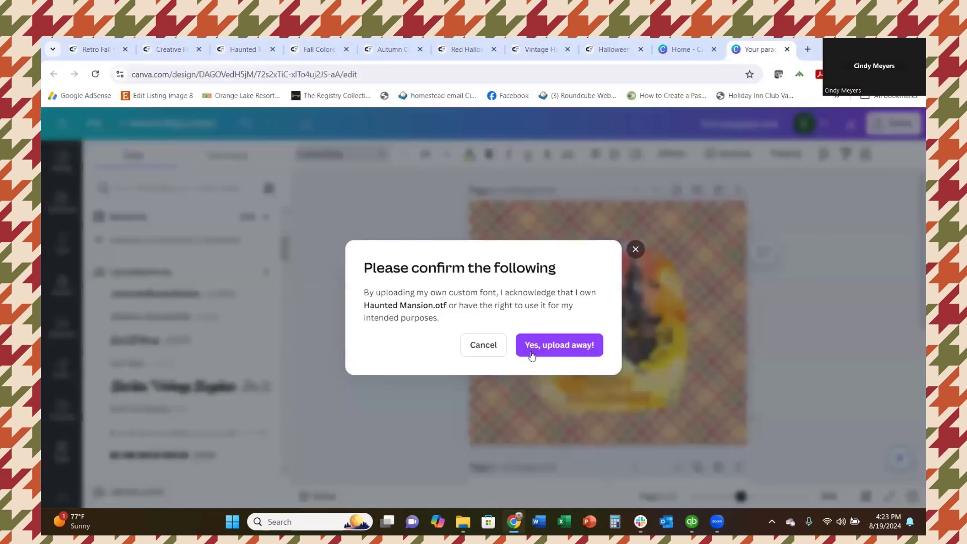
pyautogui.click(550, 352)
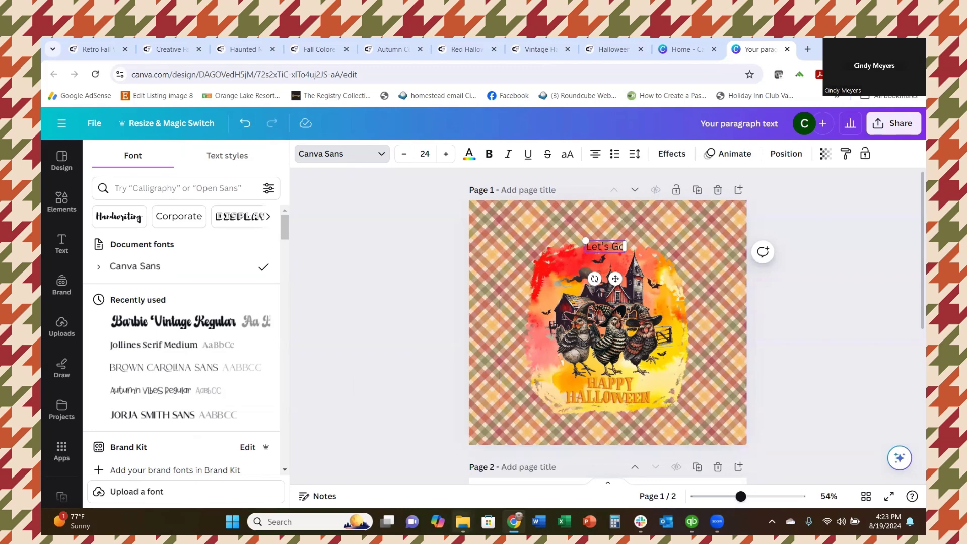
pyautogui.moveTo(462, 523)
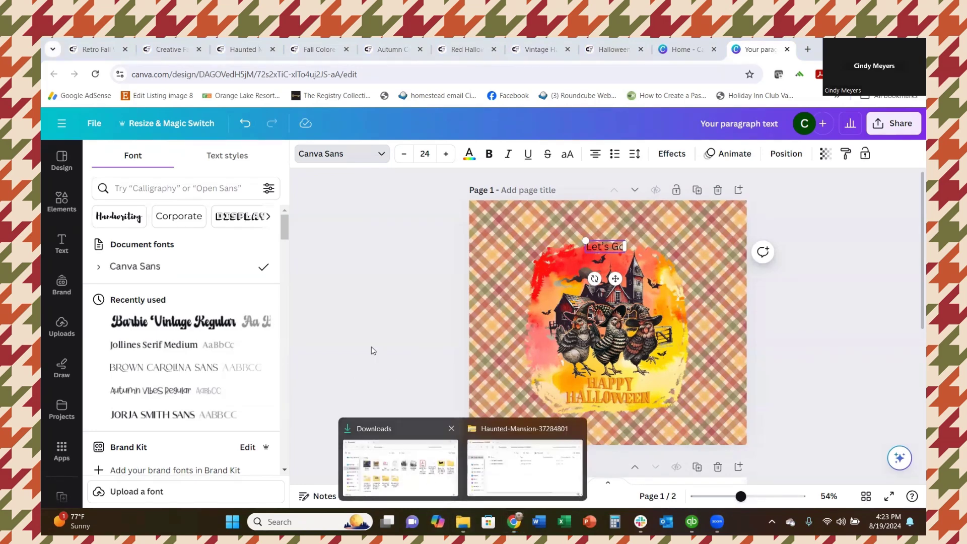
pyautogui.click(357, 339)
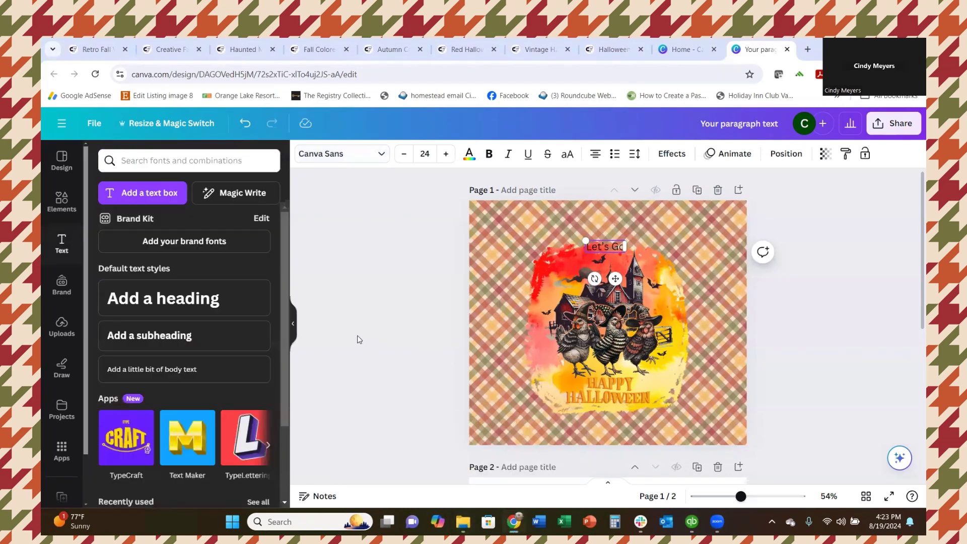
# Set the font of the "Let's Go" text to the uploaded Haunted Mansion Regular.
pyautogui.moveTo(622, 247); pyautogui.dragTo(589, 246)
pyautogui.click(615, 246)
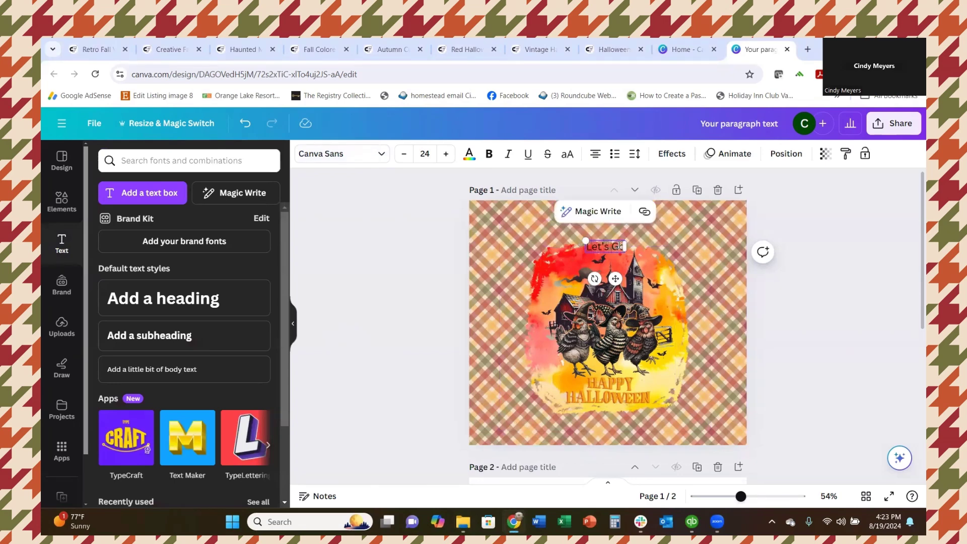
pyautogui.click(619, 247)
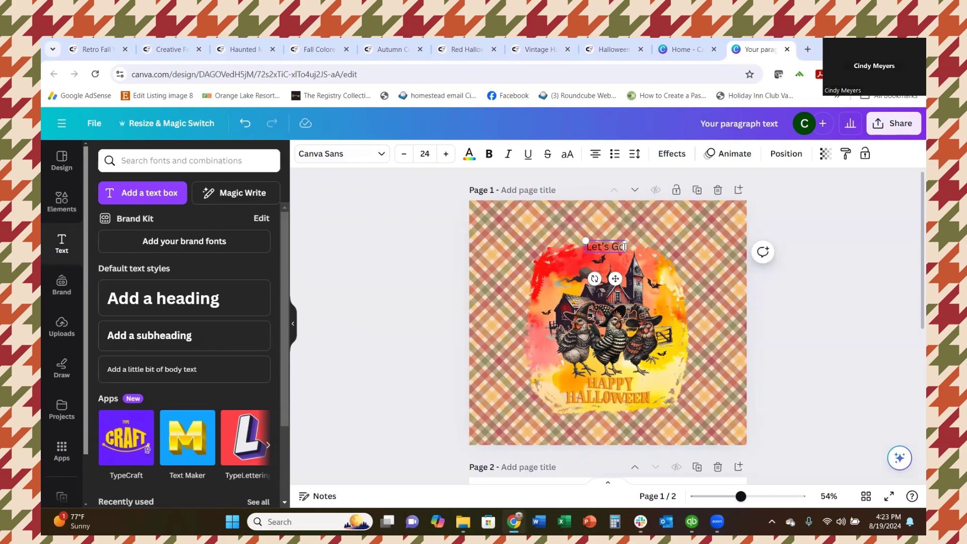
pyautogui.moveTo(740, 496); pyautogui.dragTo(758, 496)
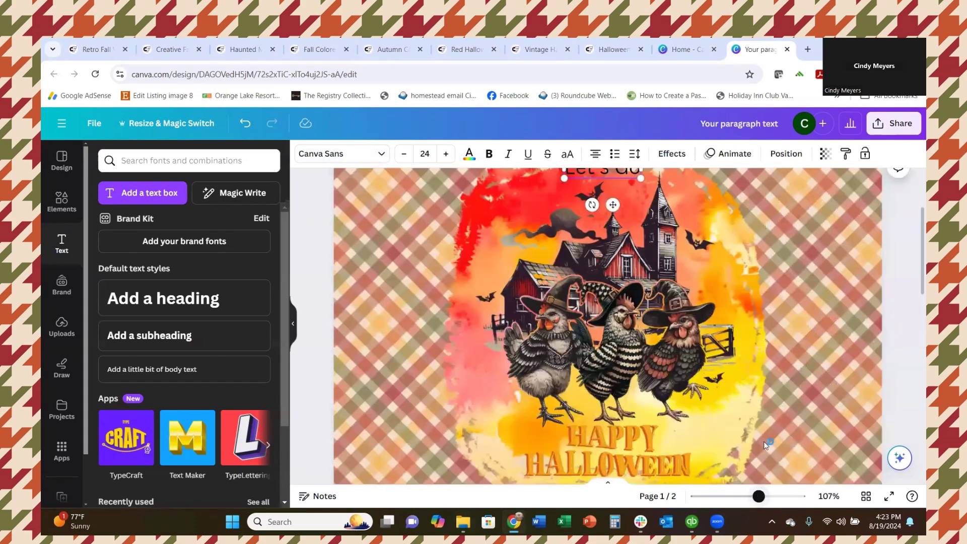
pyautogui.scroll(3, 665, 258)
pyautogui.moveTo(643, 280); pyautogui.dragTo(561, 279)
pyautogui.click(335, 153)
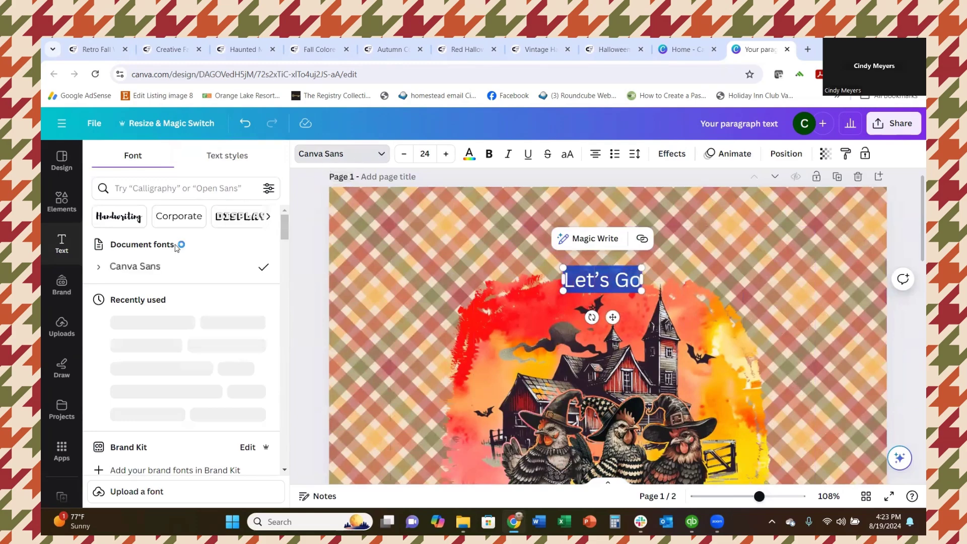
pyautogui.scroll(-10, 164, 302)
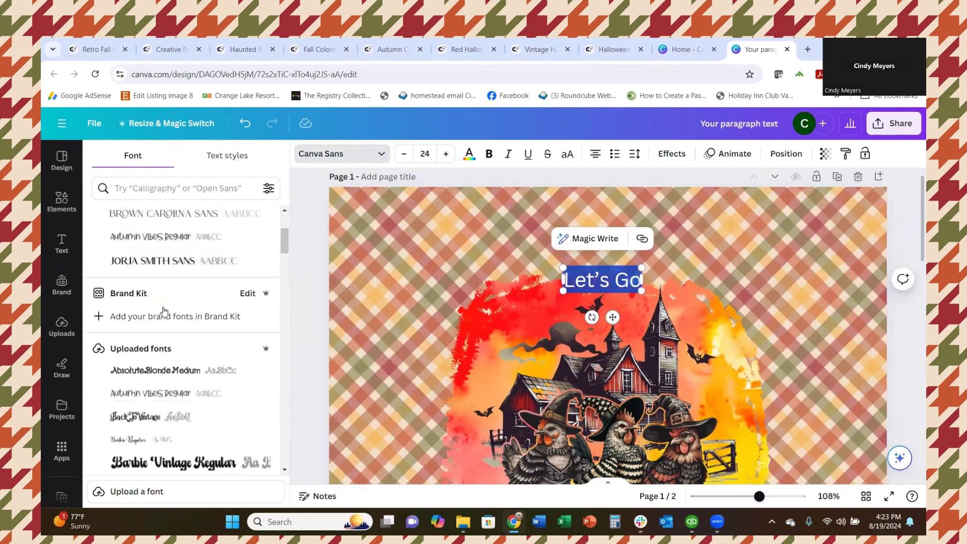
pyautogui.scroll(-10, 156, 327)
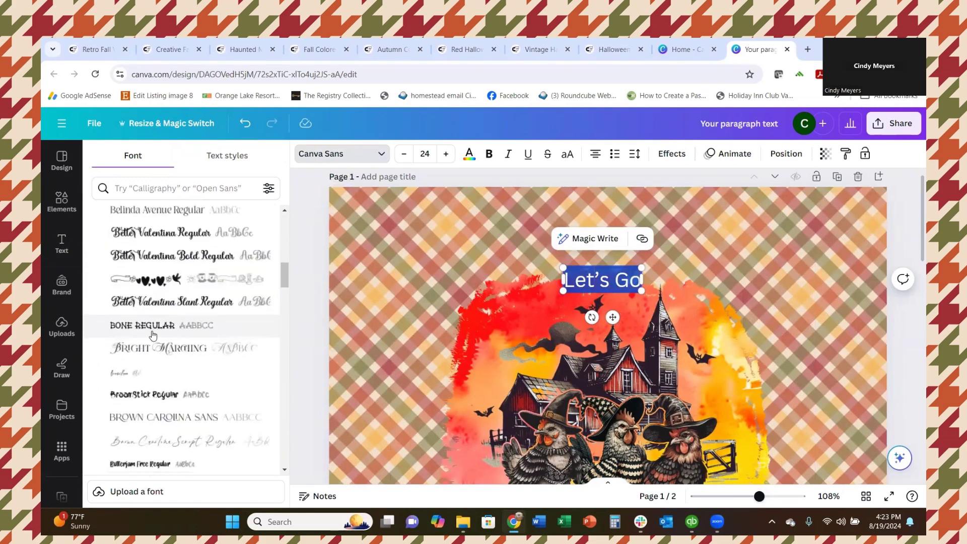
pyautogui.scroll(-10, 150, 340)
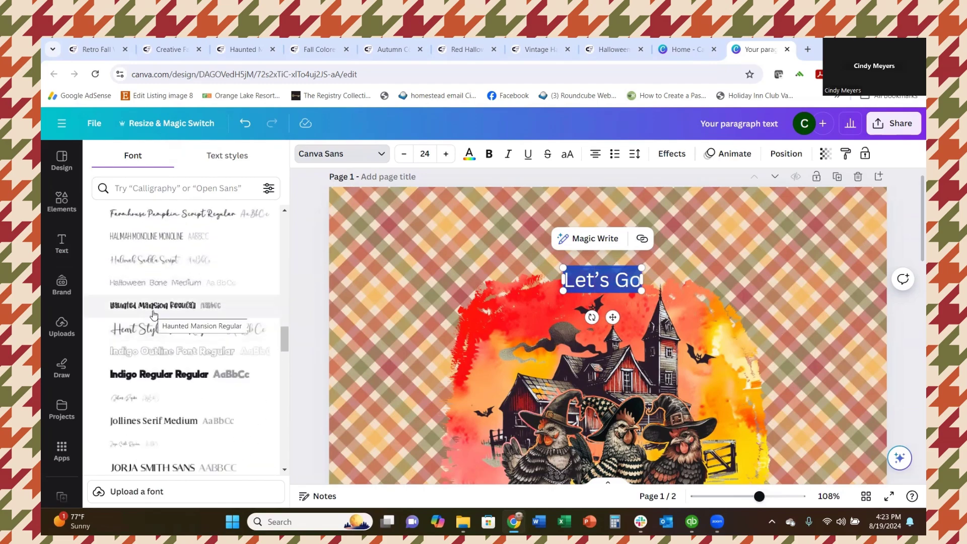
pyautogui.click(153, 313)
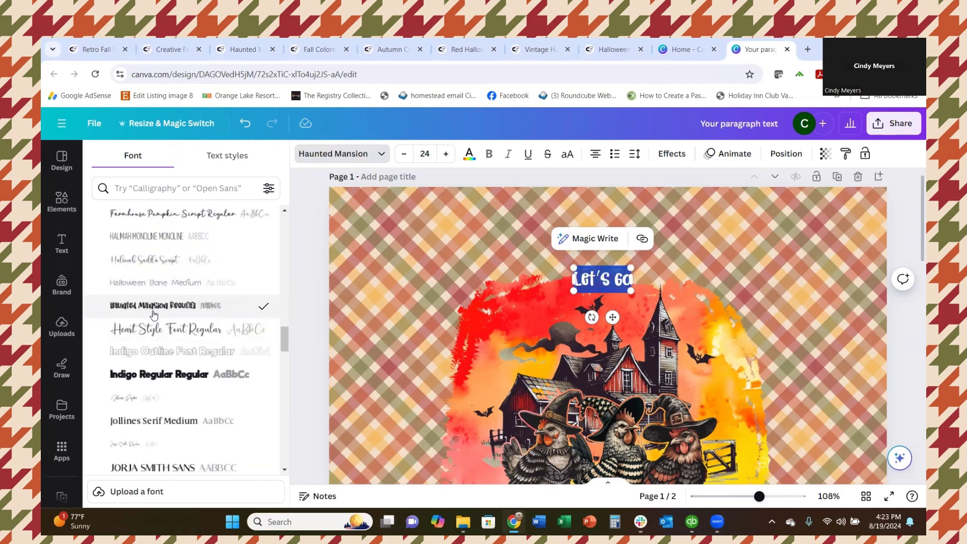
# Enlarge the "Let's Go" text to a font size of about 88.7 and center it above the watercolor splash.
pyautogui.click(841, 286)
pyautogui.click(605, 280)
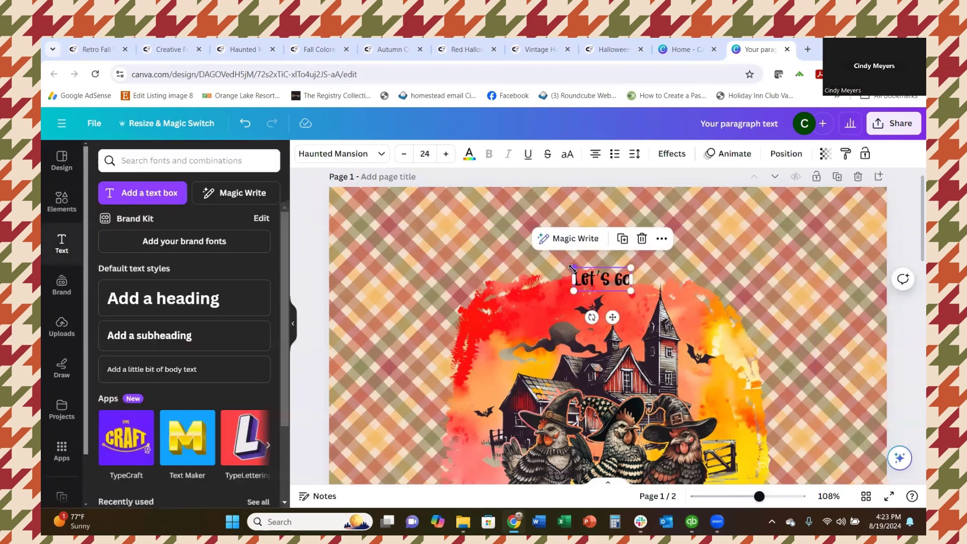
pyautogui.moveTo(574, 268); pyautogui.dragTo(413, 215)
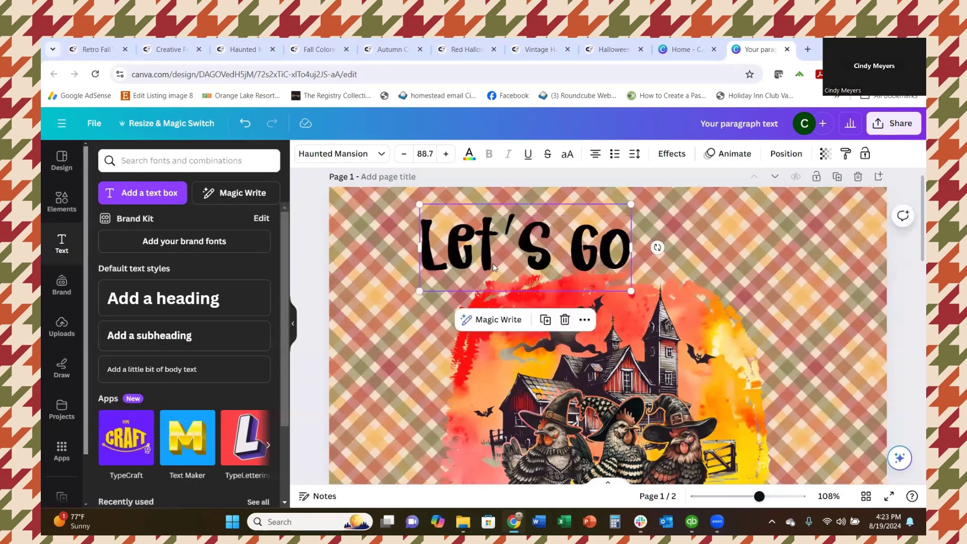
pyautogui.moveTo(493, 264); pyautogui.dragTo(550, 283)
pyautogui.moveTo(551, 272); pyautogui.dragTo(555, 266)
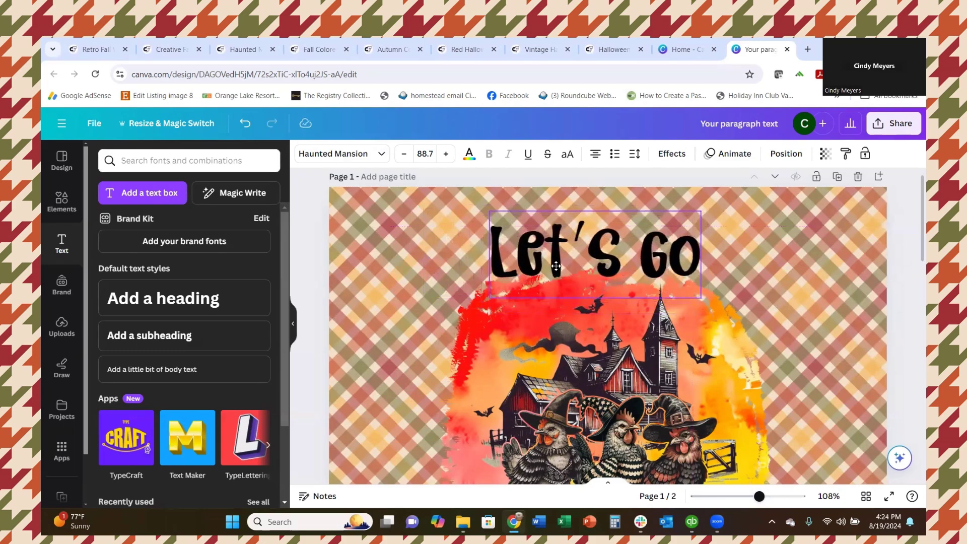
# Delete the "Happy Halloween" lettering below the chickens on page 1.
pyautogui.scroll(-4, 563, 282)
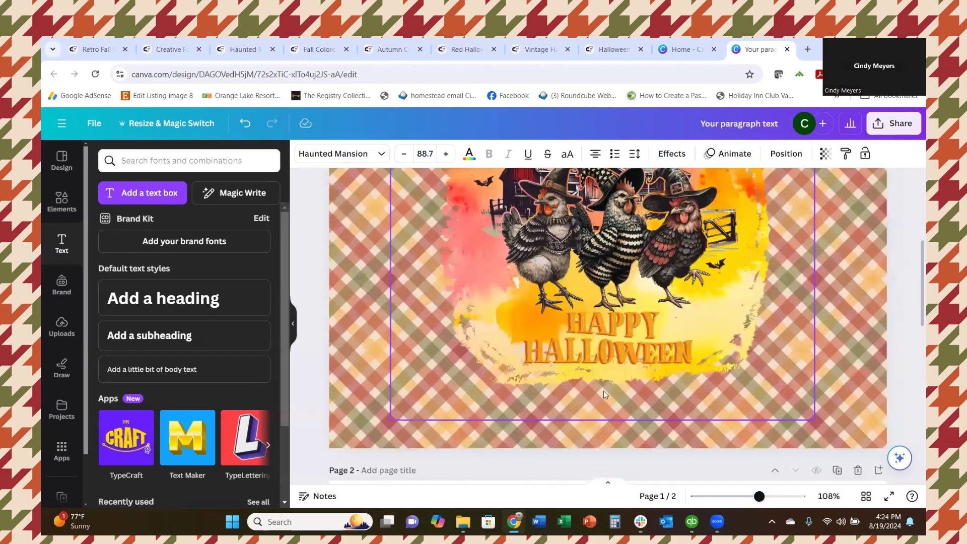
pyautogui.click(594, 349)
pyautogui.press('Delete')
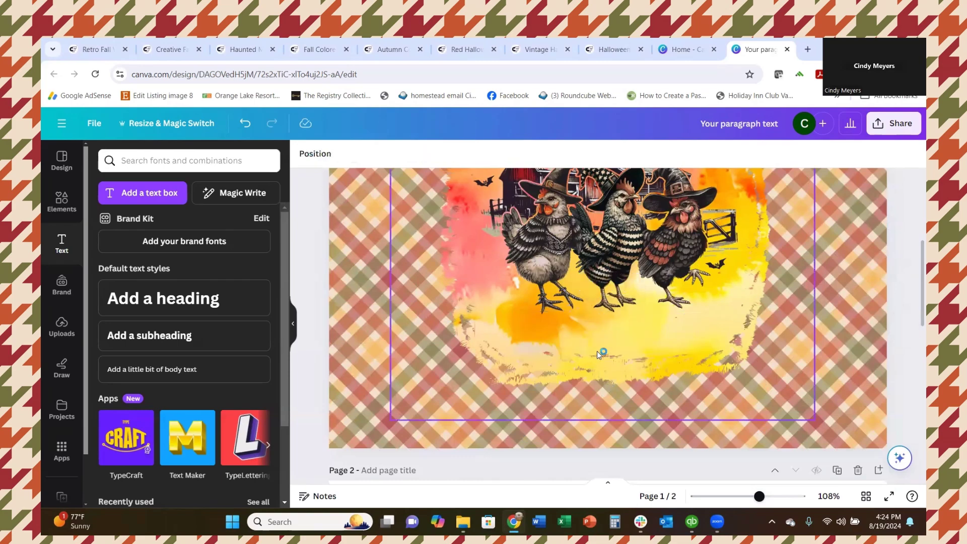
# Move the chickens artwork slightly lower on the splash and bring the "Let's Go" text down over the splash's upper edge.
pyautogui.scroll(3, 594, 350)
pyautogui.click(594, 419)
pyautogui.scroll(-2, 607, 348)
pyautogui.scroll(1, 607, 347)
pyautogui.scroll(-1, 630, 347)
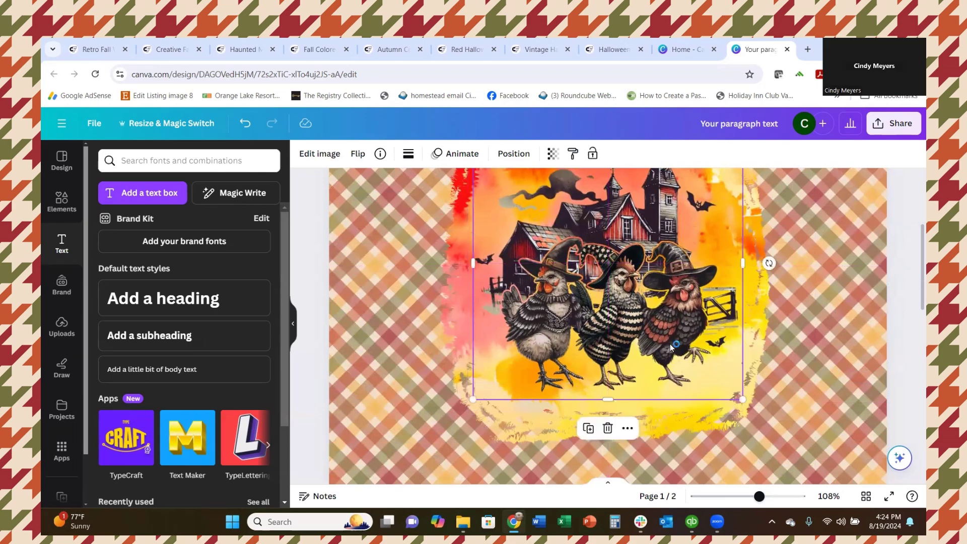
pyautogui.scroll(3, 671, 348)
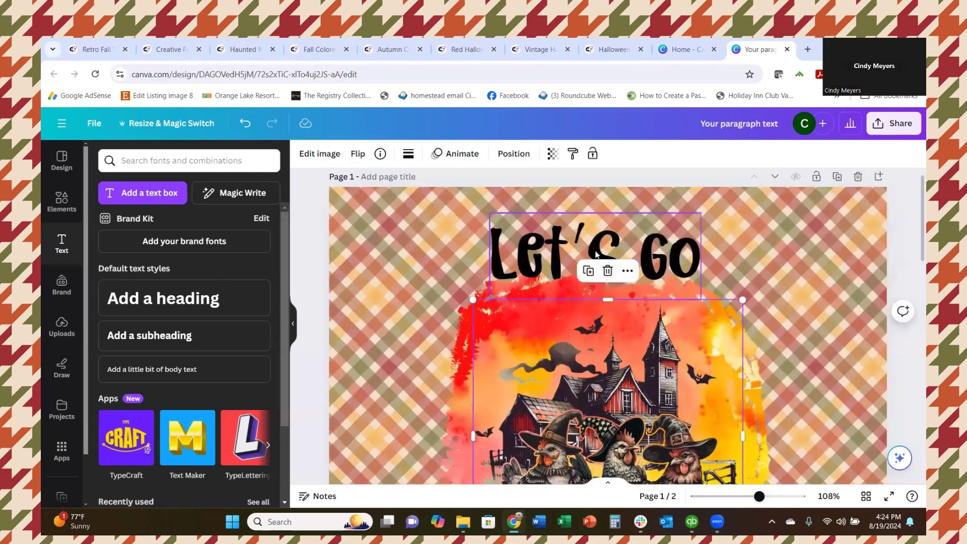
pyautogui.moveTo(594, 250); pyautogui.dragTo(595, 286)
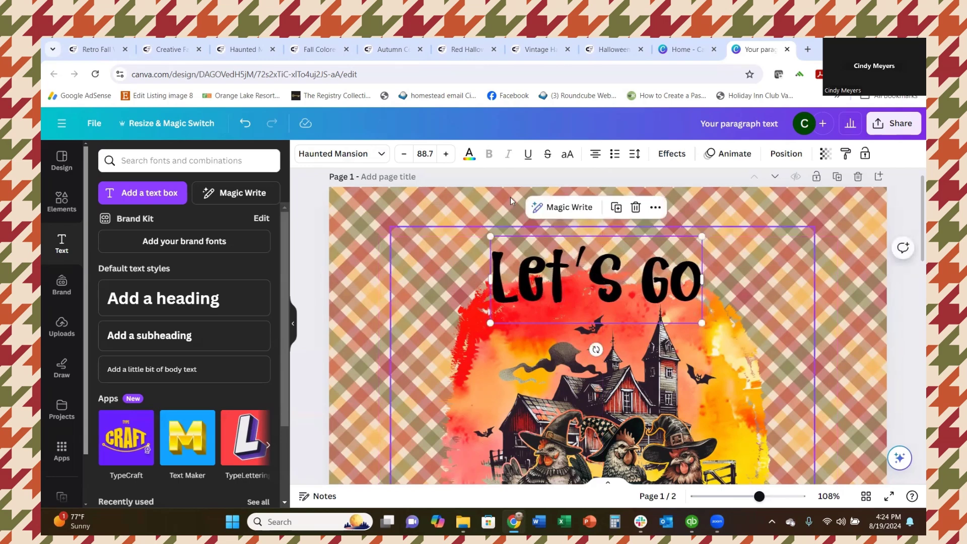
# Apply the Outline effect to the "Let's Go" text, trying orange and settling on light orange for the outline color.
pyautogui.click(669, 156)
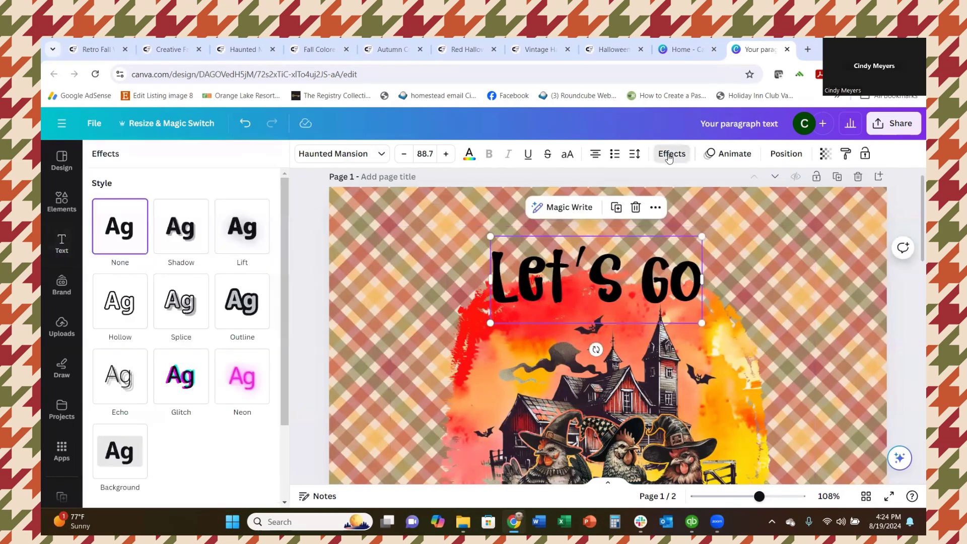
pyautogui.click(237, 319)
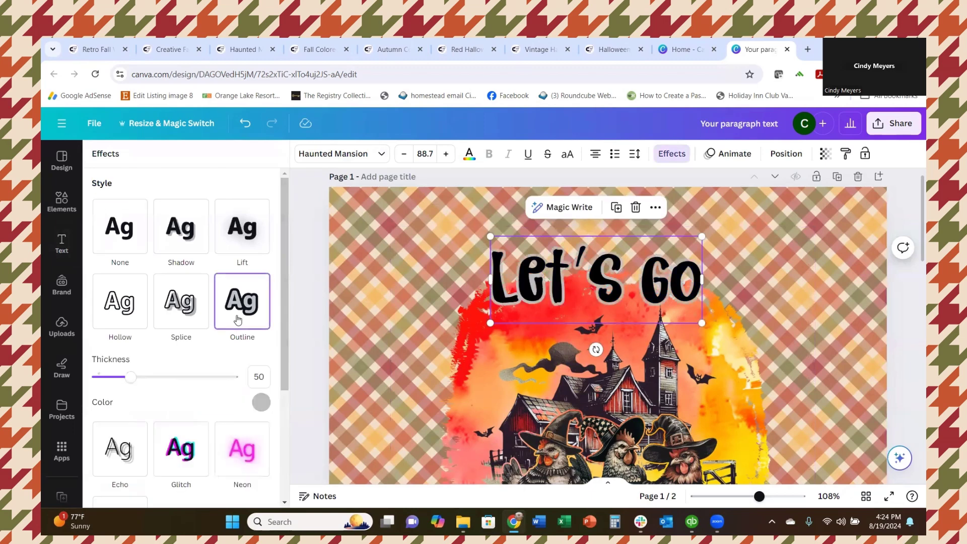
pyautogui.click(261, 402)
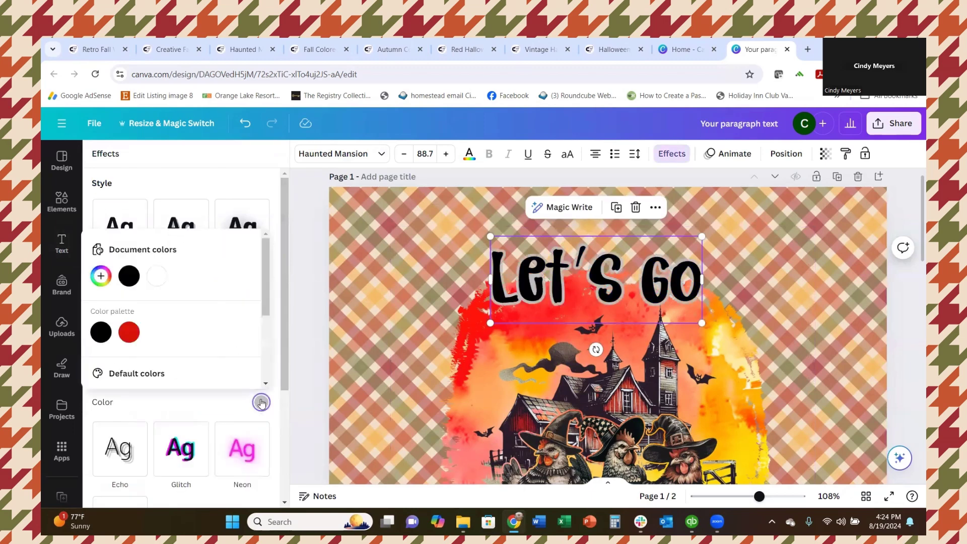
pyautogui.scroll(-3, 187, 343)
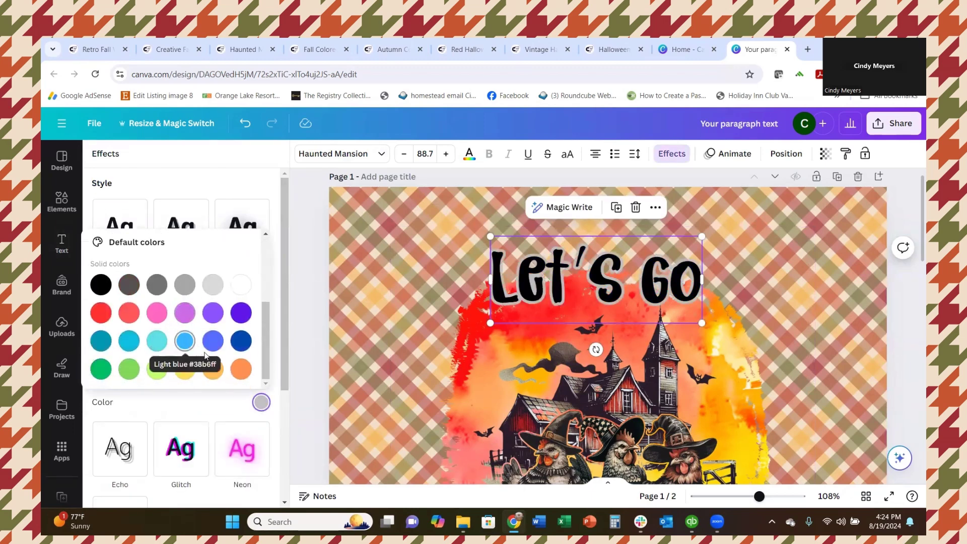
pyautogui.click(240, 370)
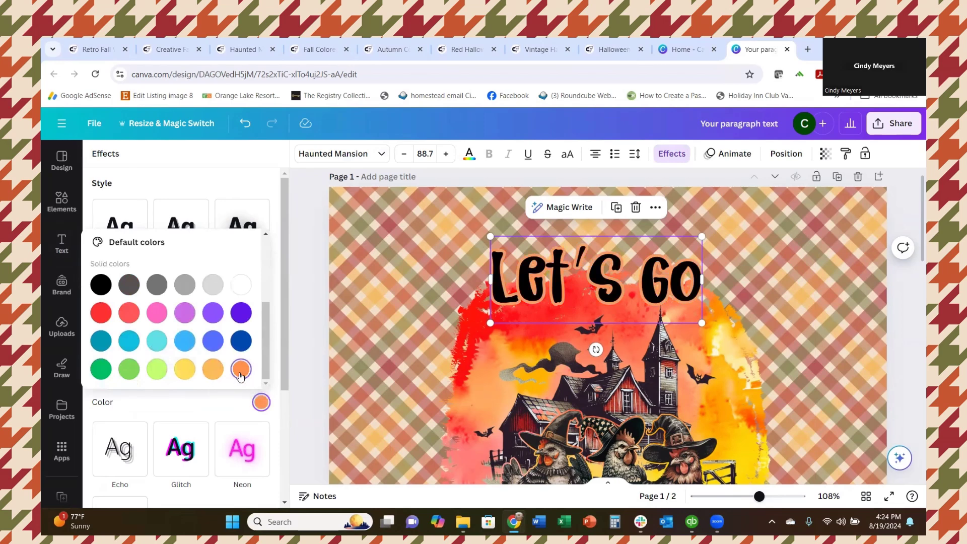
pyautogui.click(214, 370)
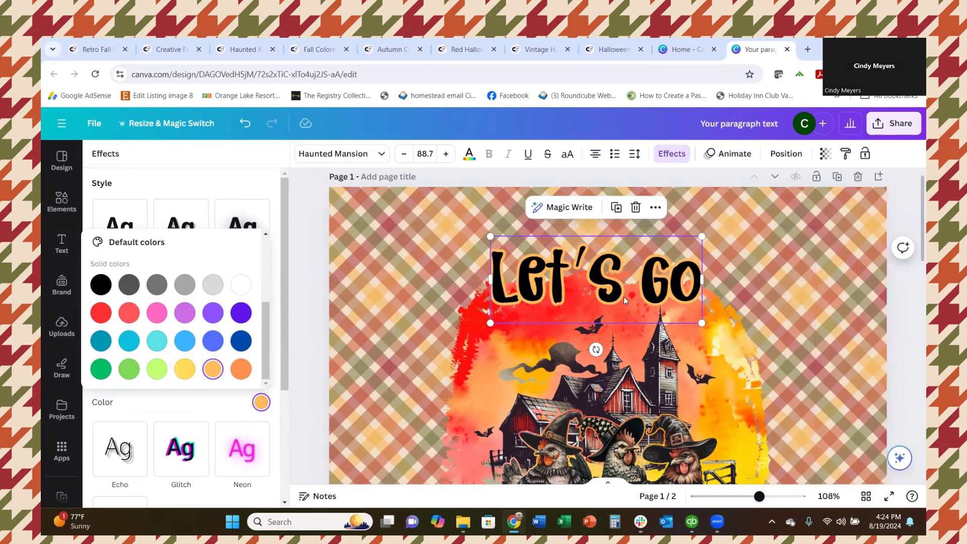
# Try yellow and orange for the "Let's Go" lettering, and set its color to the bright red sampled from the watercolor splash.
pyautogui.click(556, 295)
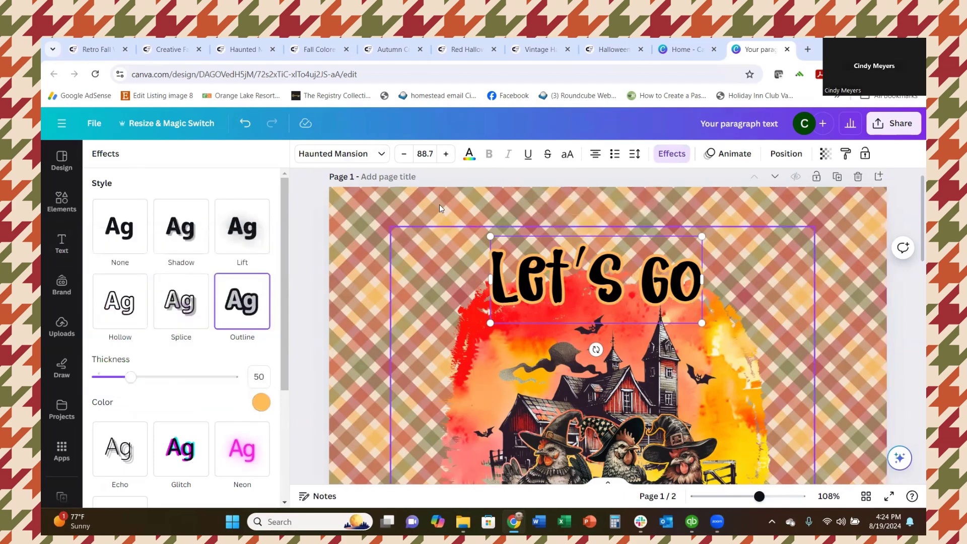
pyautogui.click(469, 317)
pyautogui.click(554, 287)
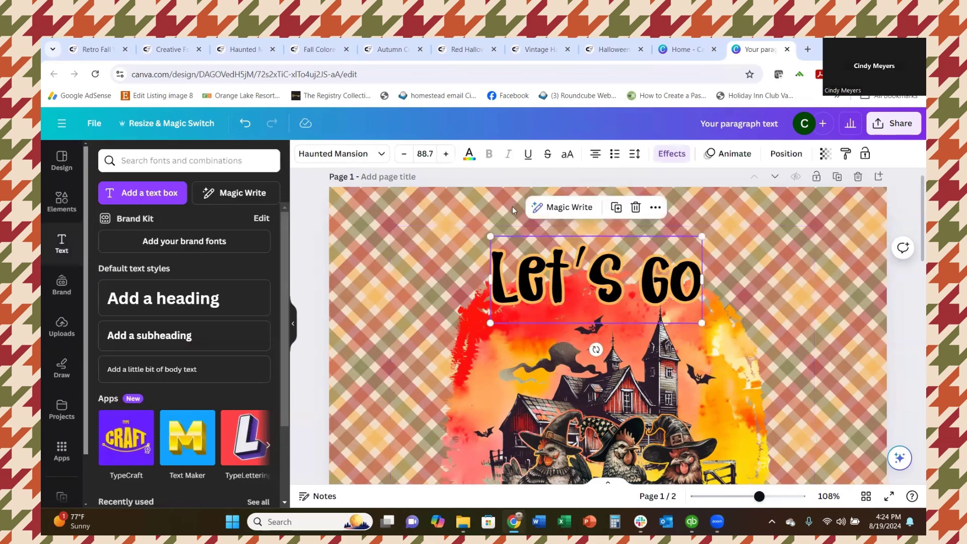
pyautogui.click(471, 158)
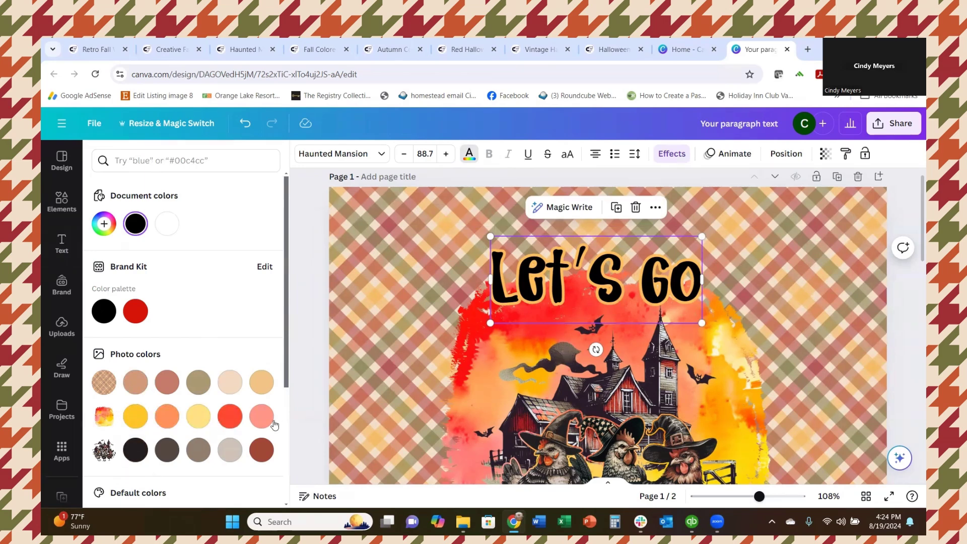
pyautogui.click(136, 417)
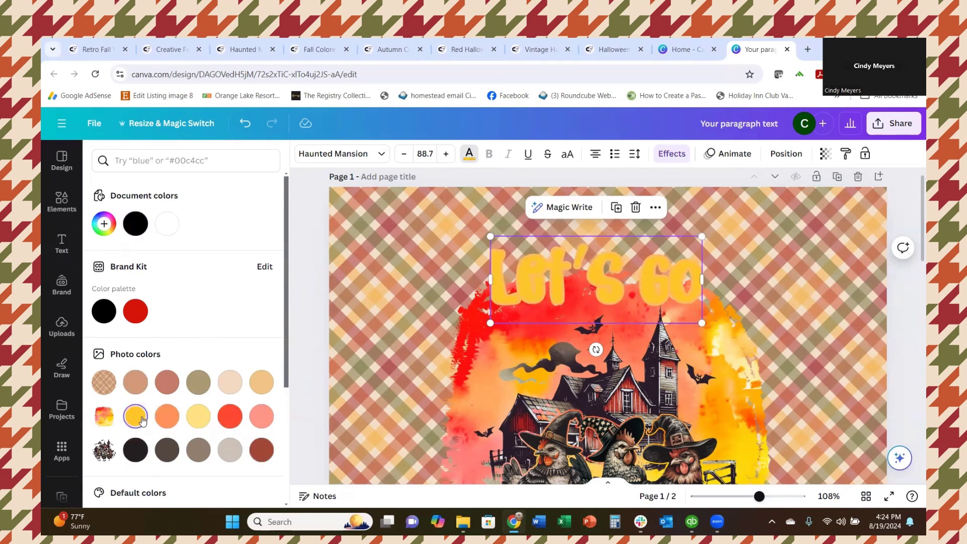
pyautogui.click(166, 422)
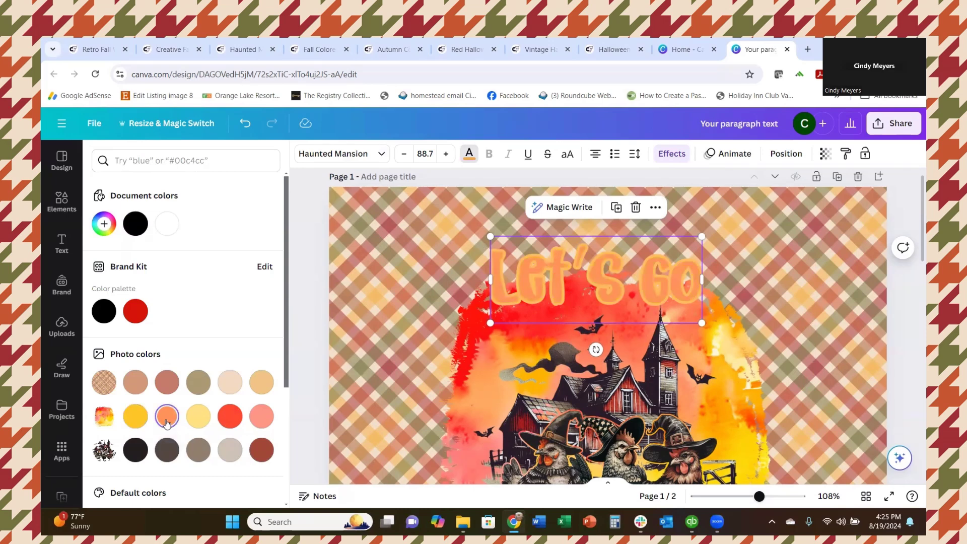
pyautogui.click(228, 419)
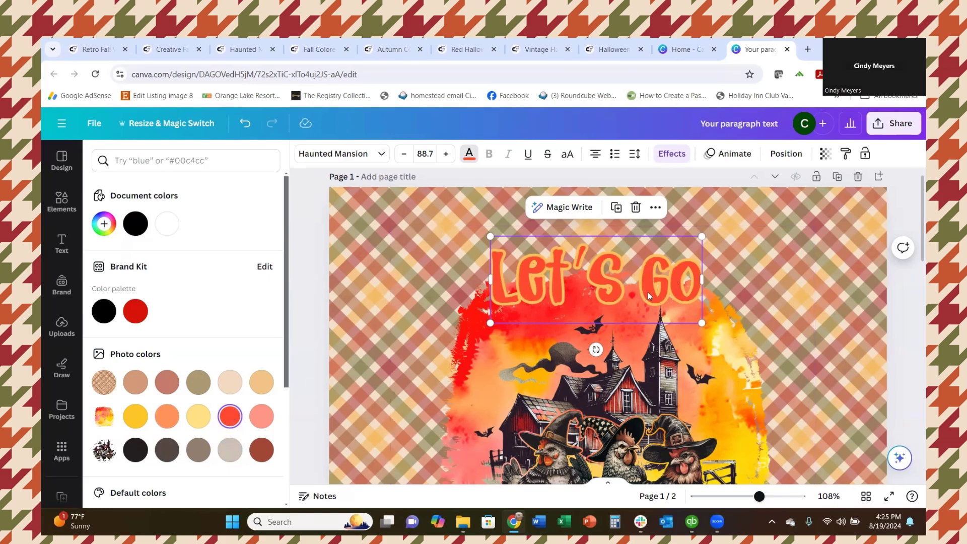
# Change the outline color of the "Let's Go" text to white, keeping the text centered above the splash.
pyautogui.click(672, 154)
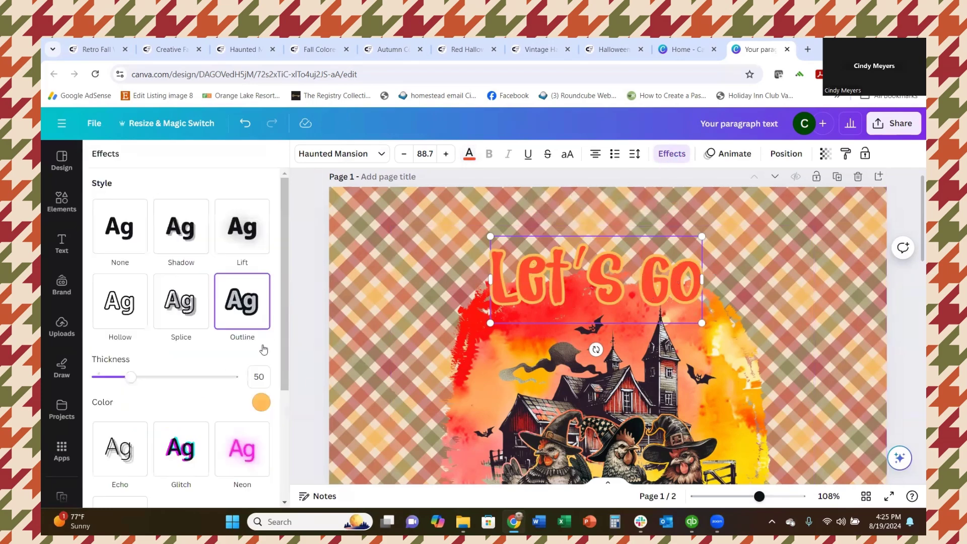
pyautogui.click(260, 402)
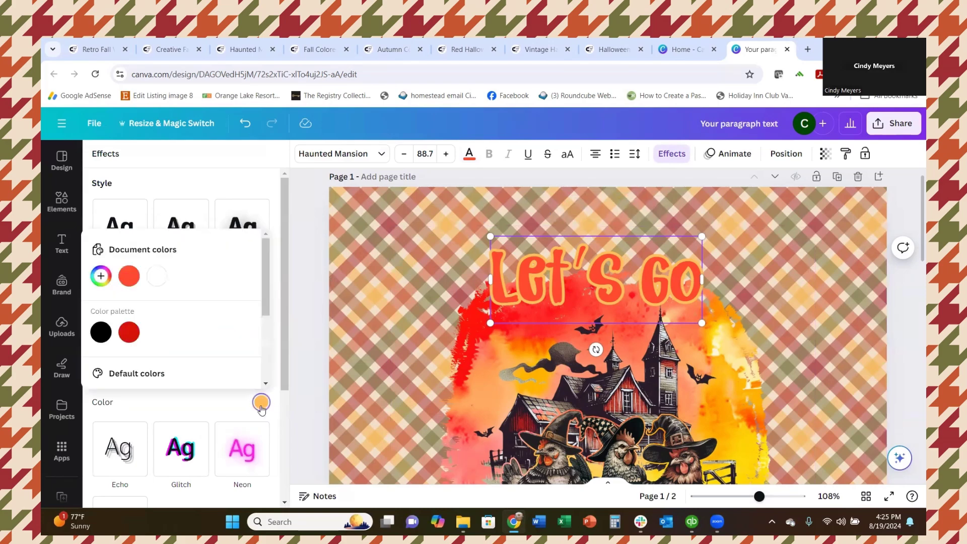
pyautogui.click(157, 277)
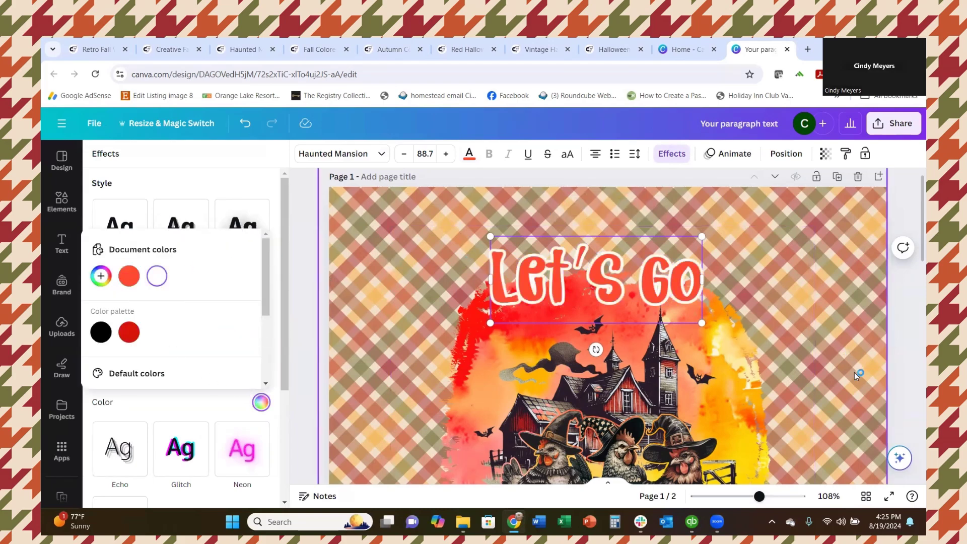
pyautogui.click(743, 496)
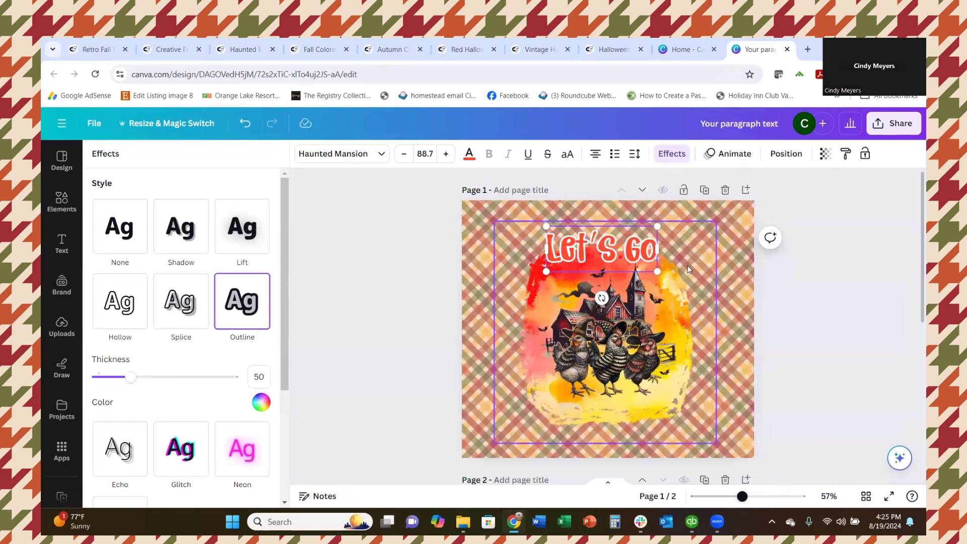
pyautogui.click(630, 250)
pyautogui.moveTo(604, 247)
pyautogui.mouseDown()
pyautogui.moveTo(633, 240)
pyautogui.moveTo(600, 248)
pyautogui.mouseUp()
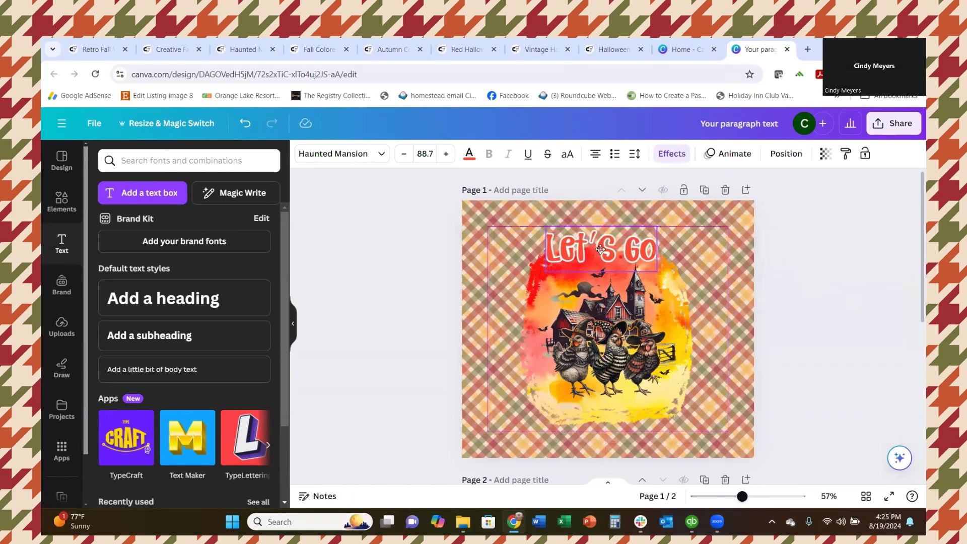
# Add the houndstooth paper from the uploads to blank page 2 and enlarge it to cover the whole page.
pyautogui.scroll(-3, 664, 367)
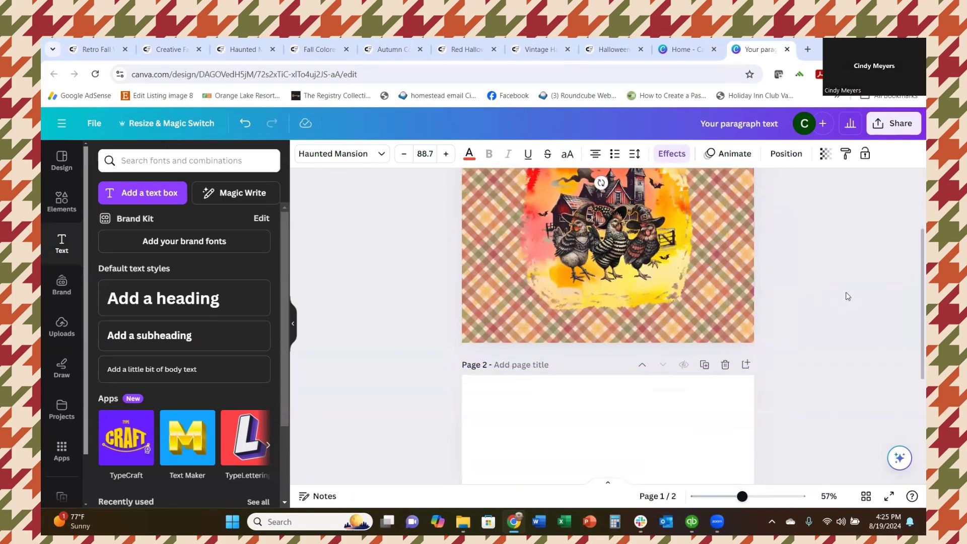
pyautogui.scroll(2, 844, 296)
pyautogui.scroll(-5, 729, 363)
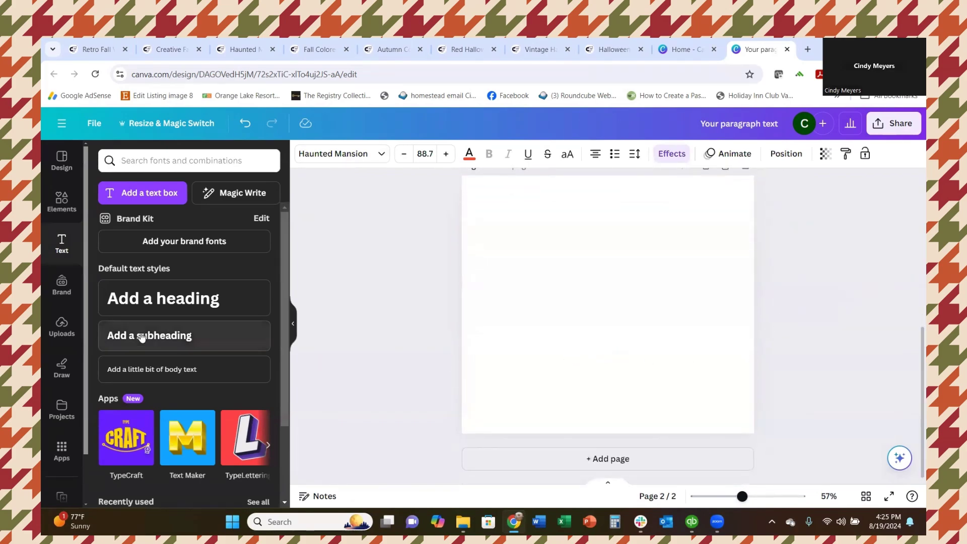
pyautogui.click(61, 325)
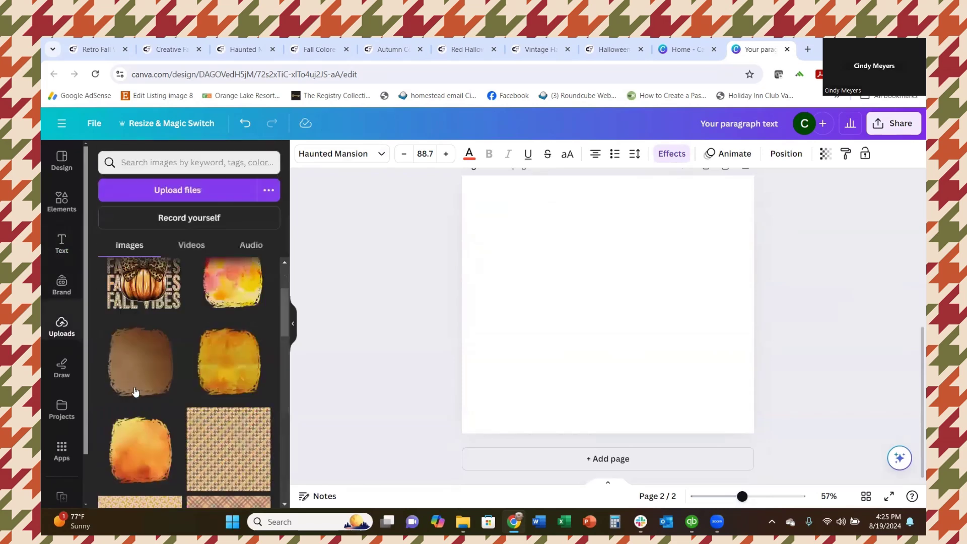
pyautogui.scroll(-5, 128, 384)
pyautogui.scroll(2, 174, 405)
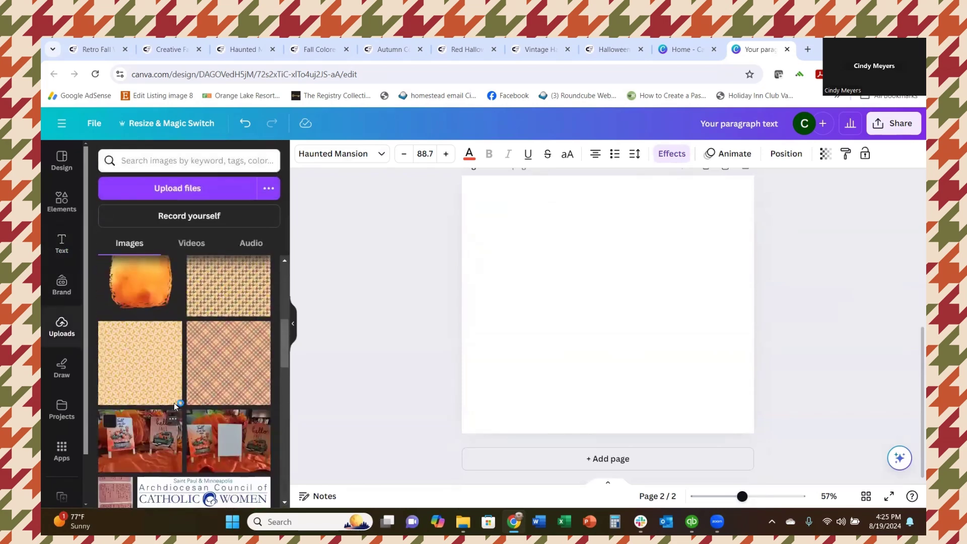
pyautogui.scroll(1, 175, 405)
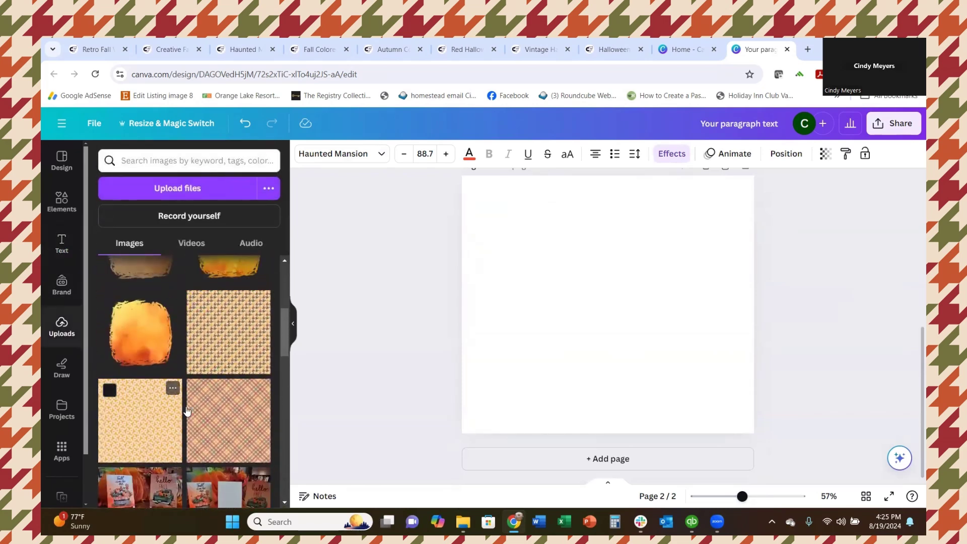
pyautogui.click(225, 347)
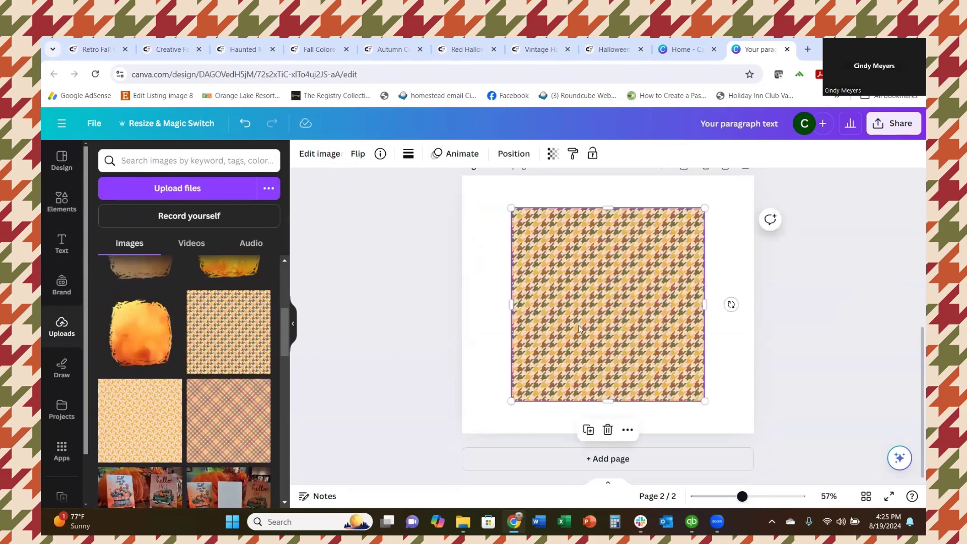
pyautogui.moveTo(511, 401); pyautogui.dragTo(461, 450)
pyautogui.moveTo(704, 208); pyautogui.dragTo(754, 159)
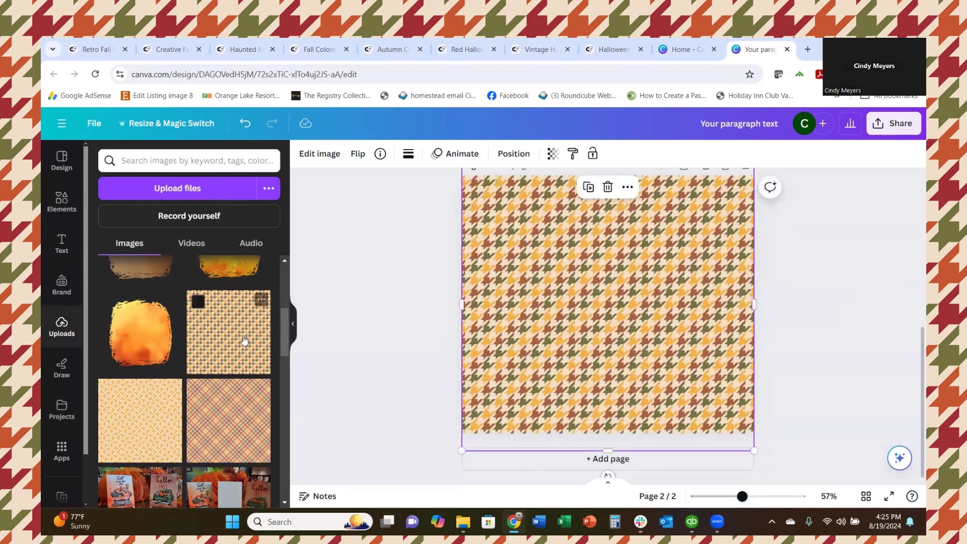
# Add the uploaded "The Boo-tles" artwork to page 2, shrink it and center it on the houndstooth paper.
pyautogui.scroll(3, 252, 363)
pyautogui.scroll(3, 262, 375)
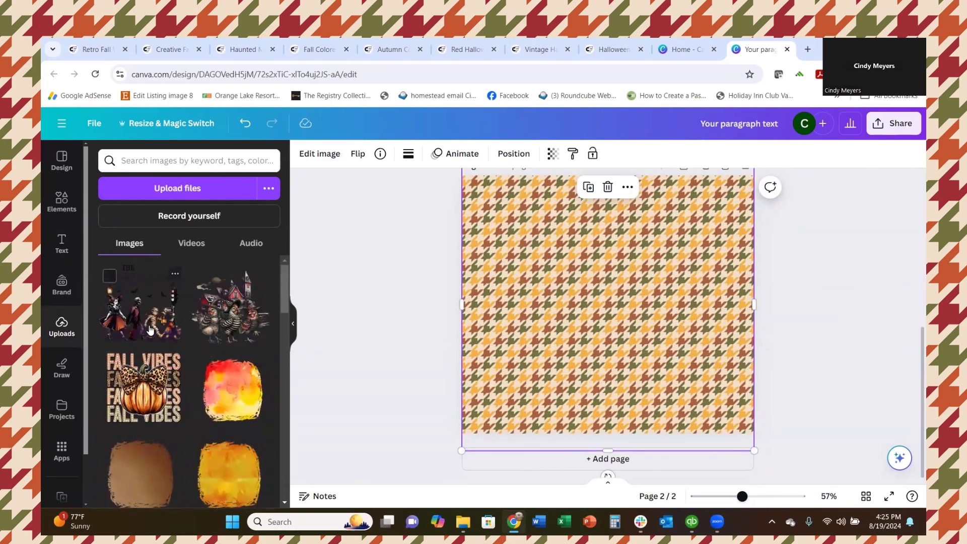
pyautogui.click(148, 330)
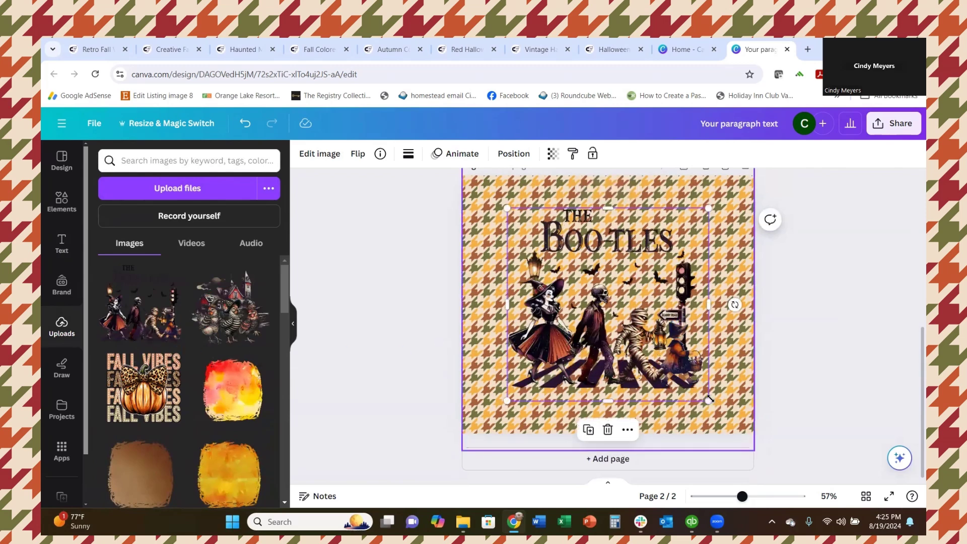
pyautogui.moveTo(707, 400); pyautogui.dragTo(653, 336)
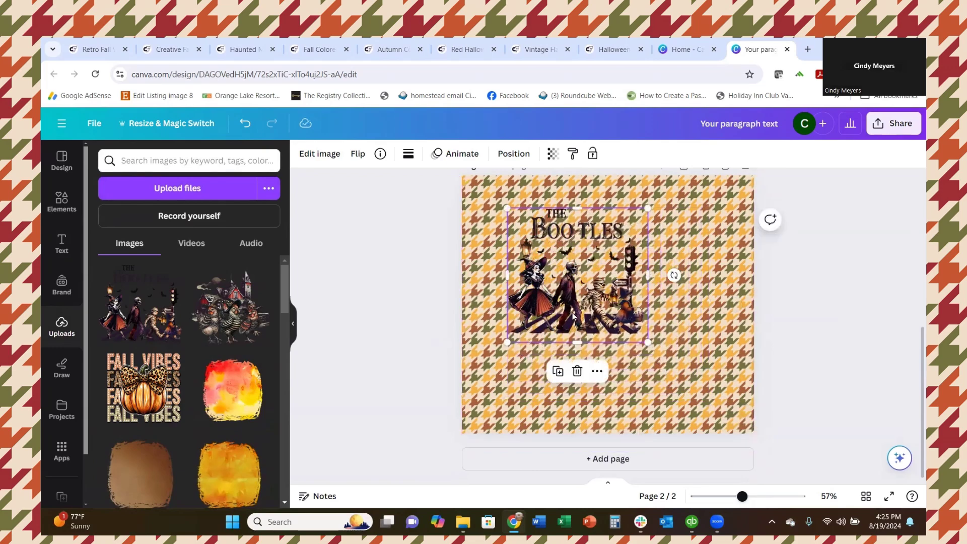
pyautogui.moveTo(579, 300); pyautogui.dragTo(601, 326)
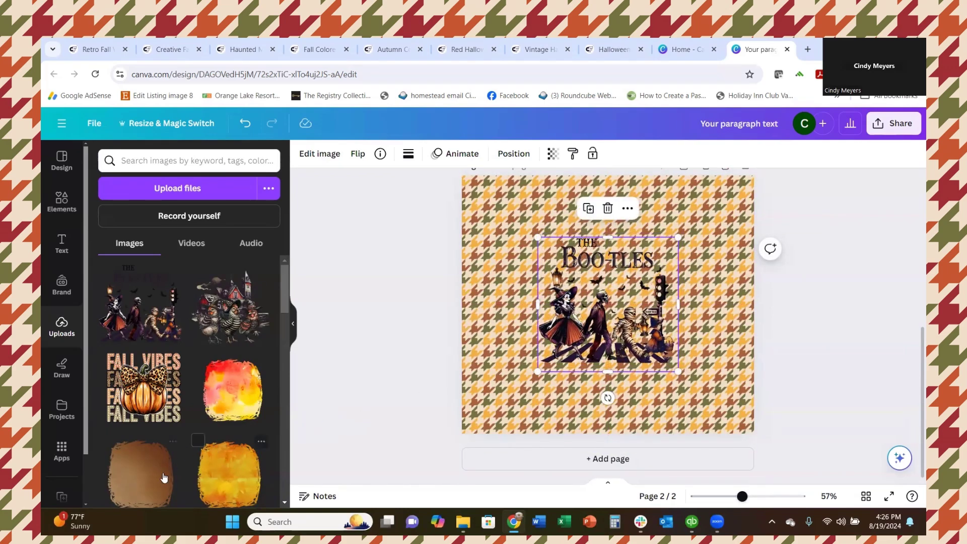
# Add the orange watercolor splash from the uploads to page 2 and send it one layer backward, behind the Boo-tles artwork.
pyautogui.scroll(-3, 224, 475)
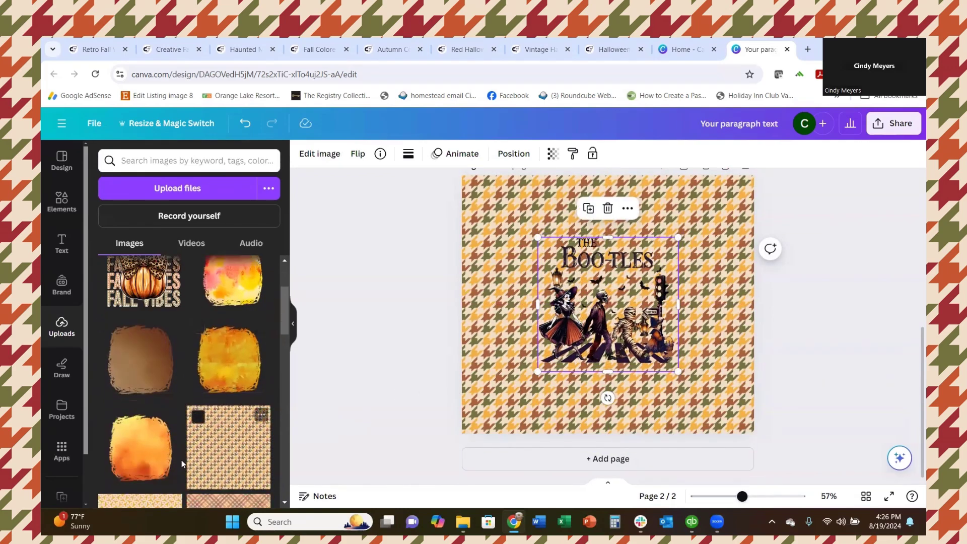
pyautogui.click(141, 445)
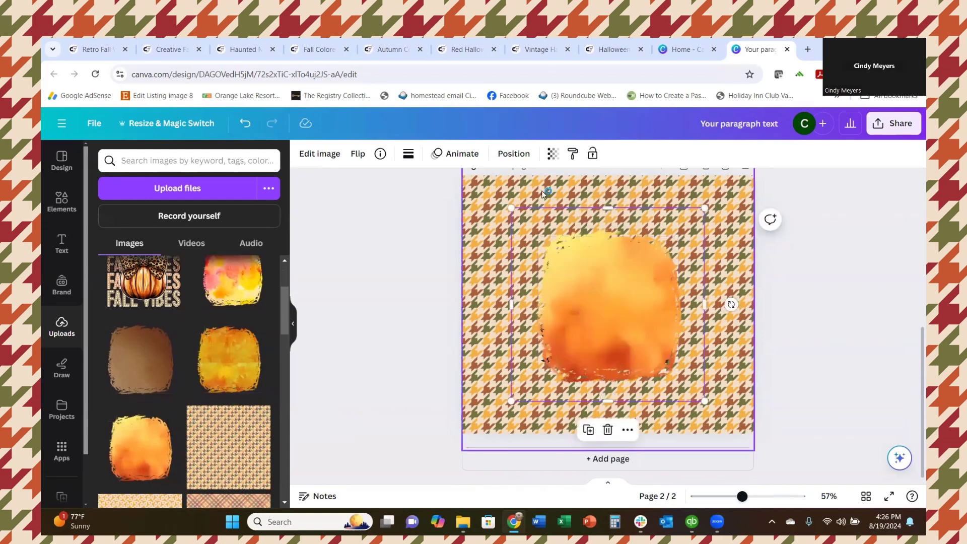
pyautogui.click(514, 155)
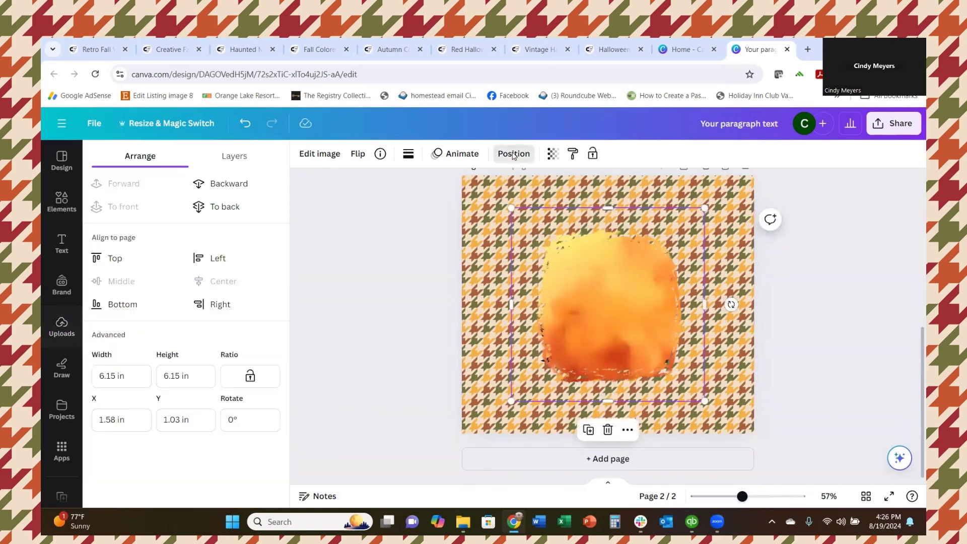
pyautogui.click(217, 190)
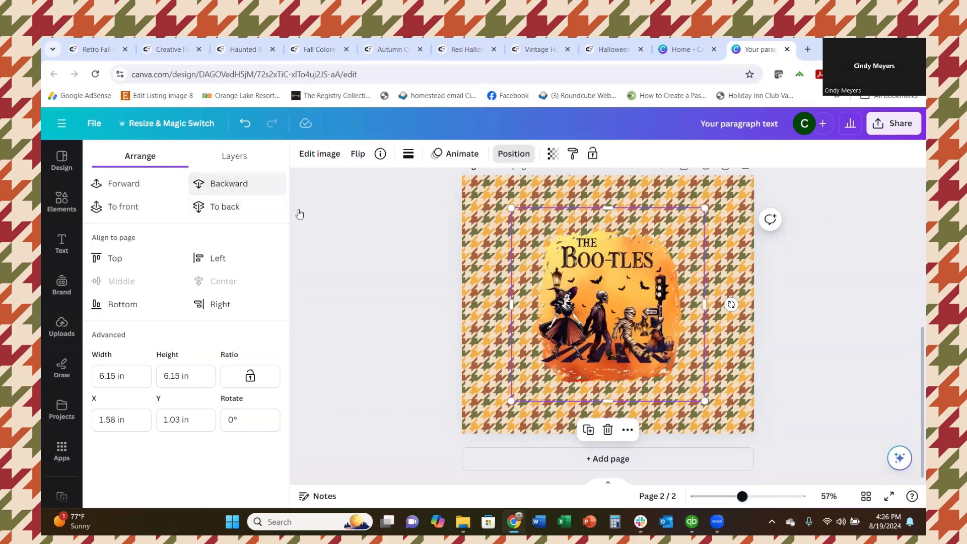
pyautogui.press('Escape')
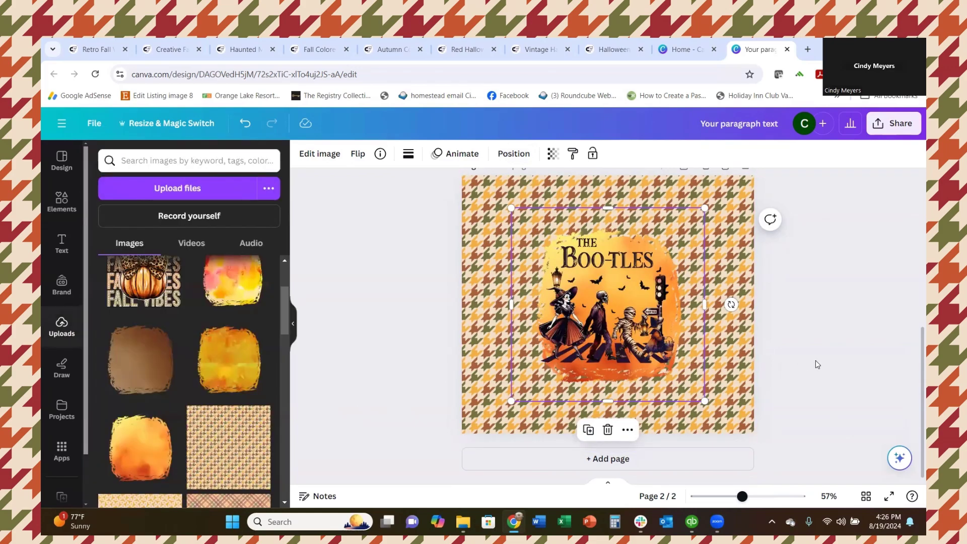
# Inspect the Boo-tles artwork on the orange splash close up, from the lettering down to the crosswalk.
pyautogui.click(776, 496)
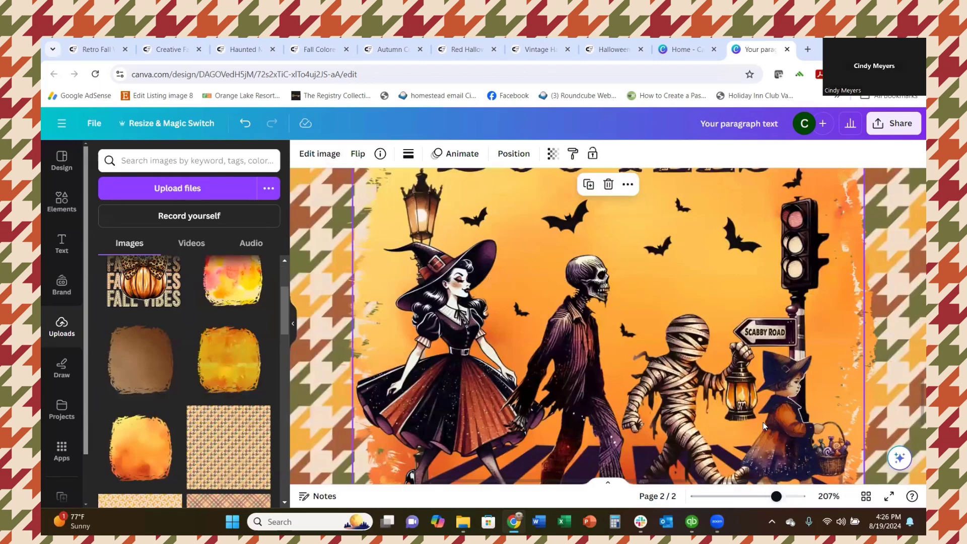
pyautogui.scroll(-2, 763, 422)
pyautogui.scroll(-1, 763, 419)
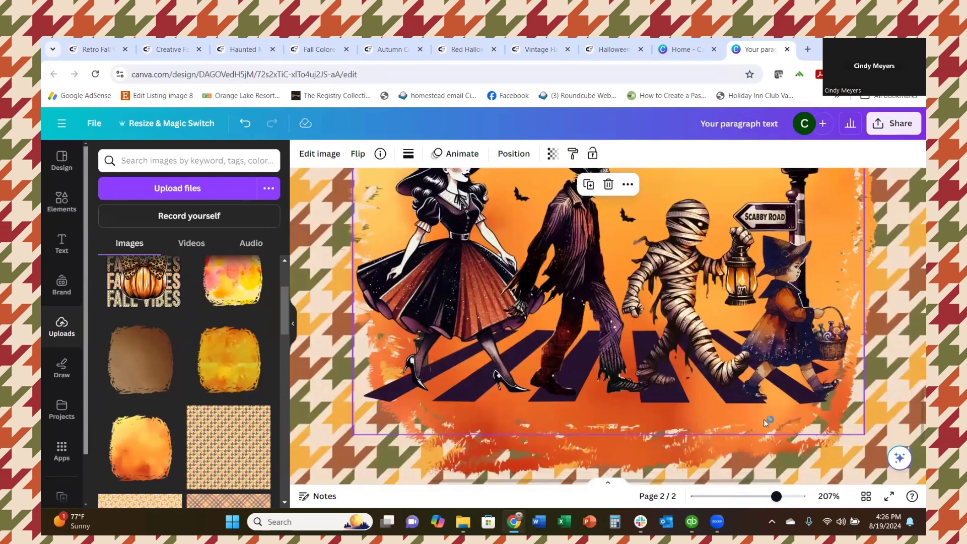
pyautogui.scroll(3, 764, 419)
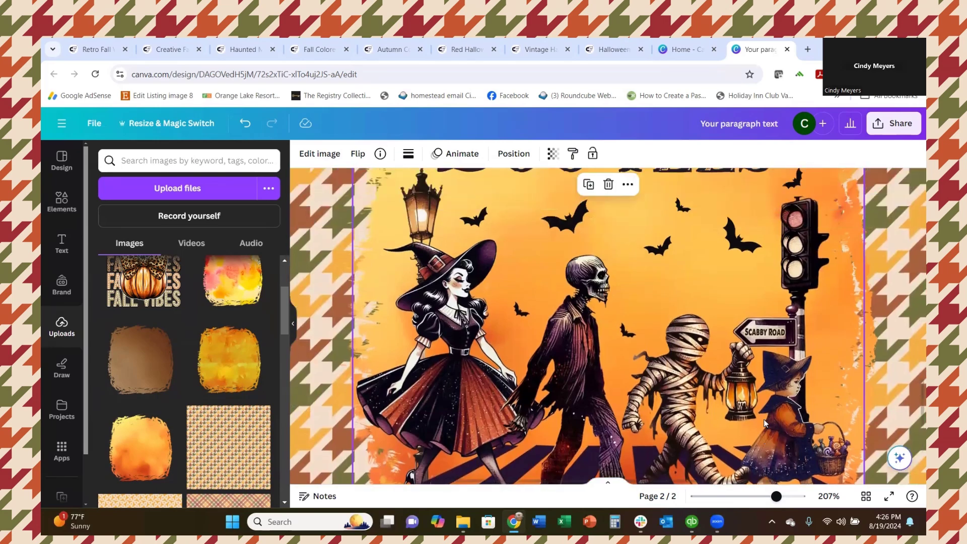
pyautogui.scroll(3, 763, 419)
pyautogui.moveTo(775, 496); pyautogui.dragTo(752, 497)
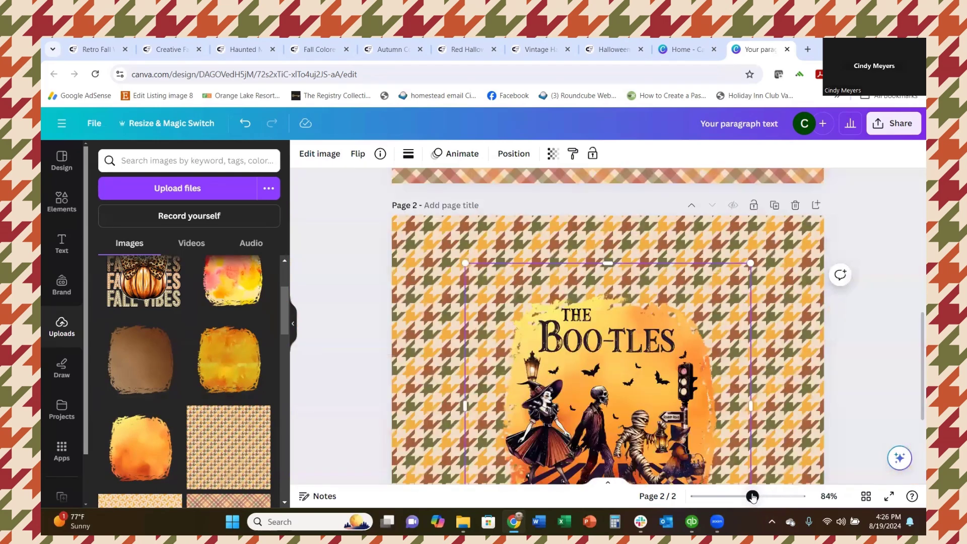
pyautogui.click(883, 371)
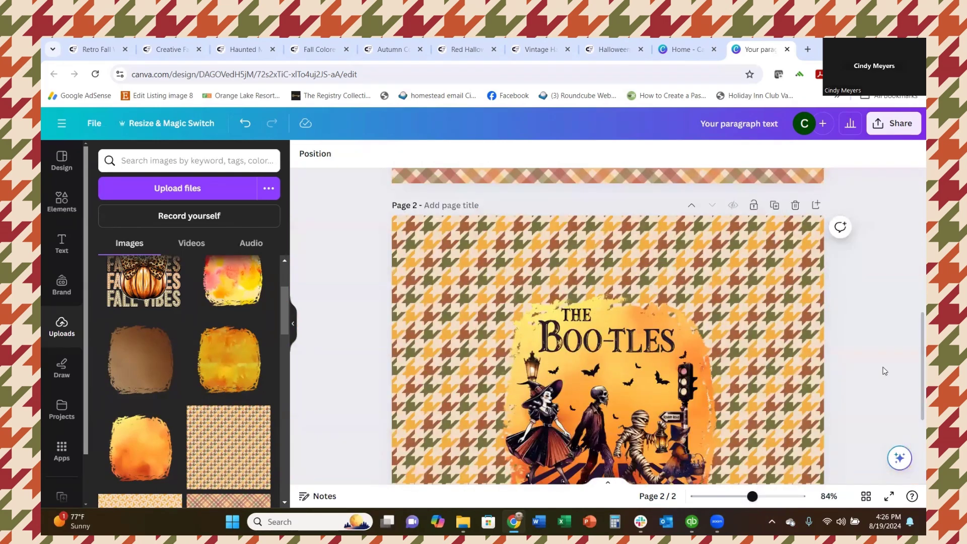
# Duplicate page 2 and delete the houndstooth background from the copy.
pyautogui.click(774, 205)
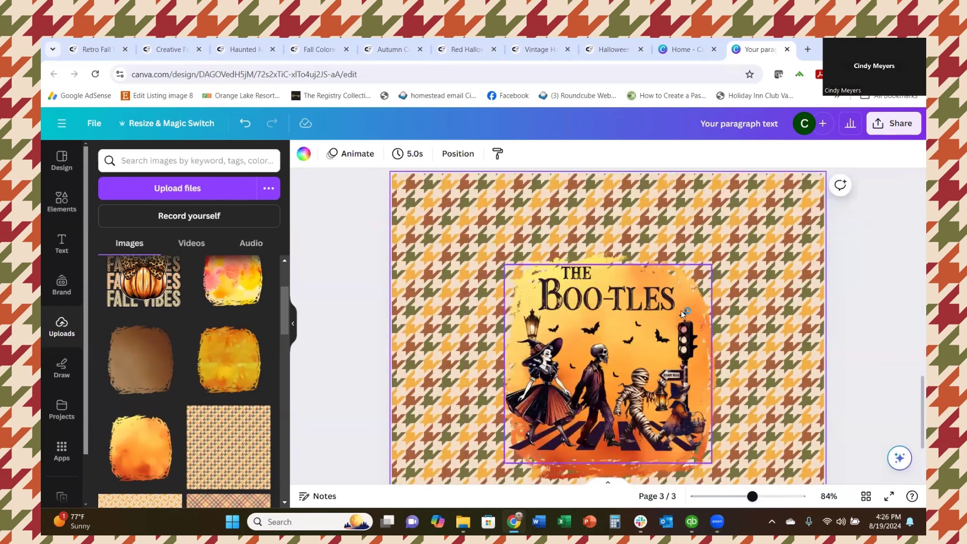
pyautogui.click(436, 295)
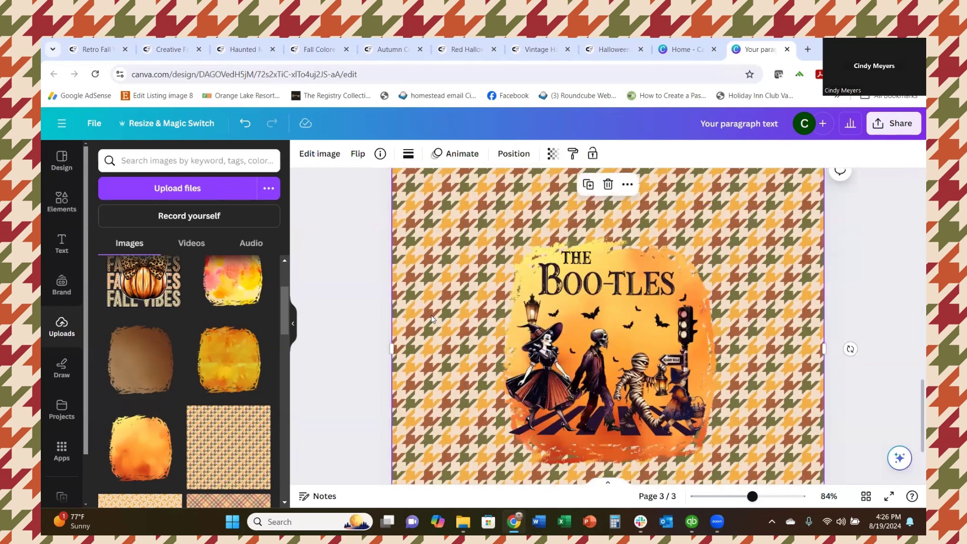
pyautogui.press('Delete')
# Replace the "HALLOWEEN" element search with "Fall background" and restrict the results to graphics.
pyautogui.scroll(3, 145, 301)
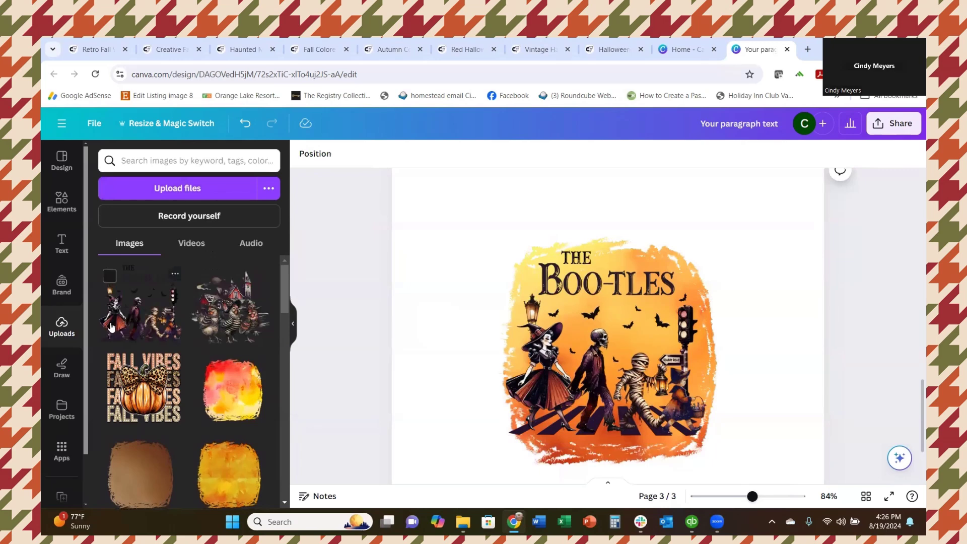
pyautogui.click(61, 202)
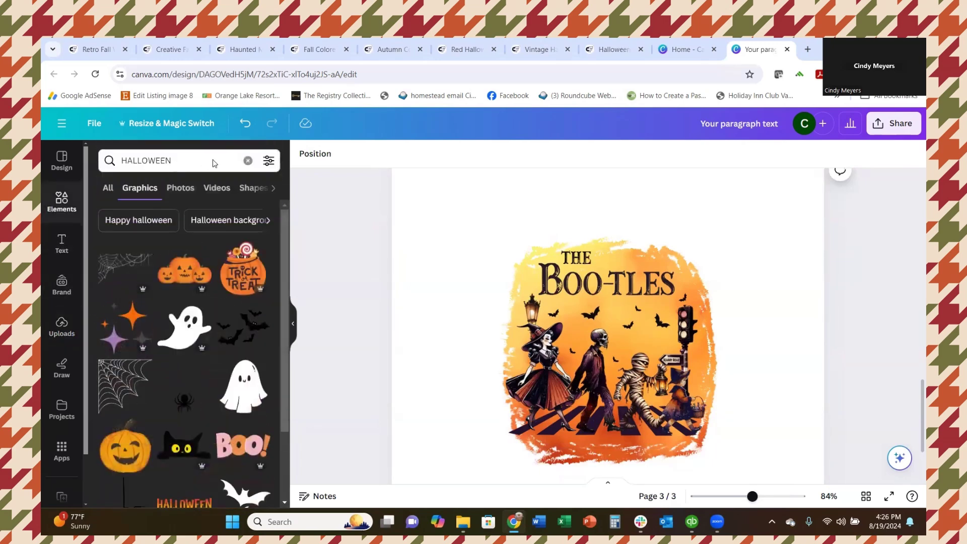
pyautogui.click(247, 161)
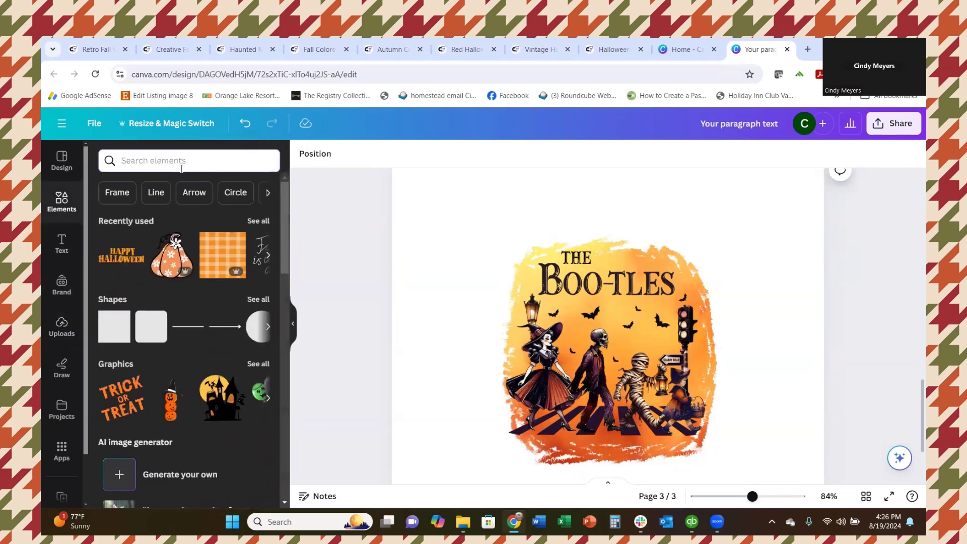
pyautogui.click(181, 169)
pyautogui.write('fall')
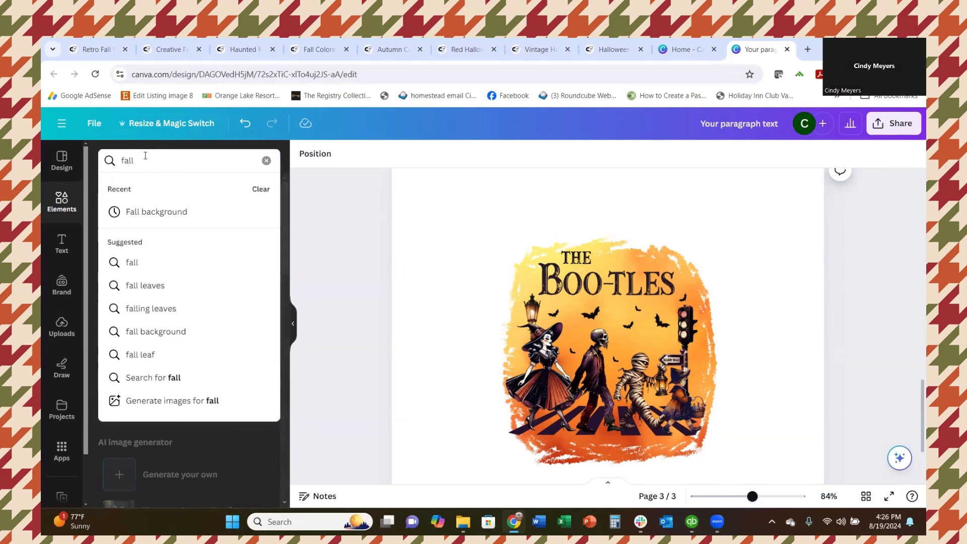
pyautogui.click(156, 212)
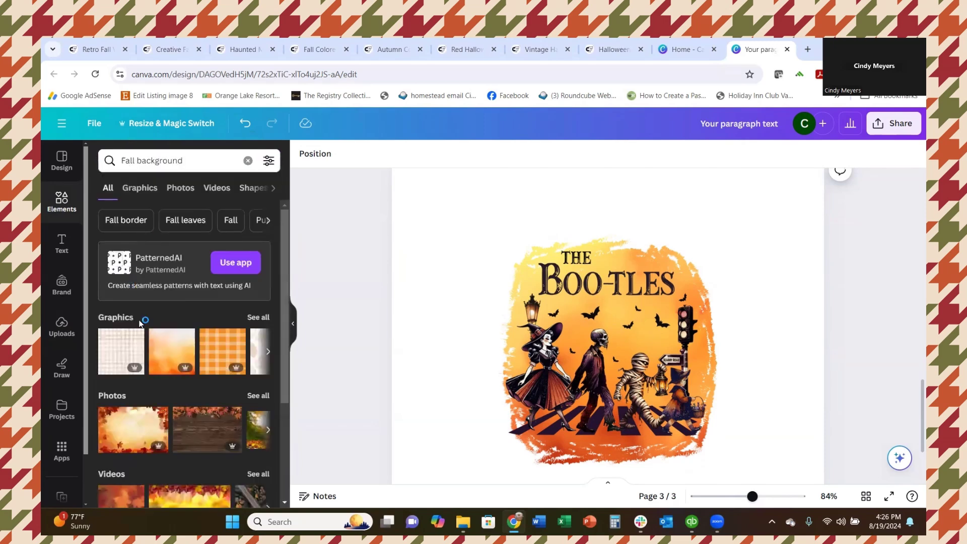
pyautogui.click(133, 191)
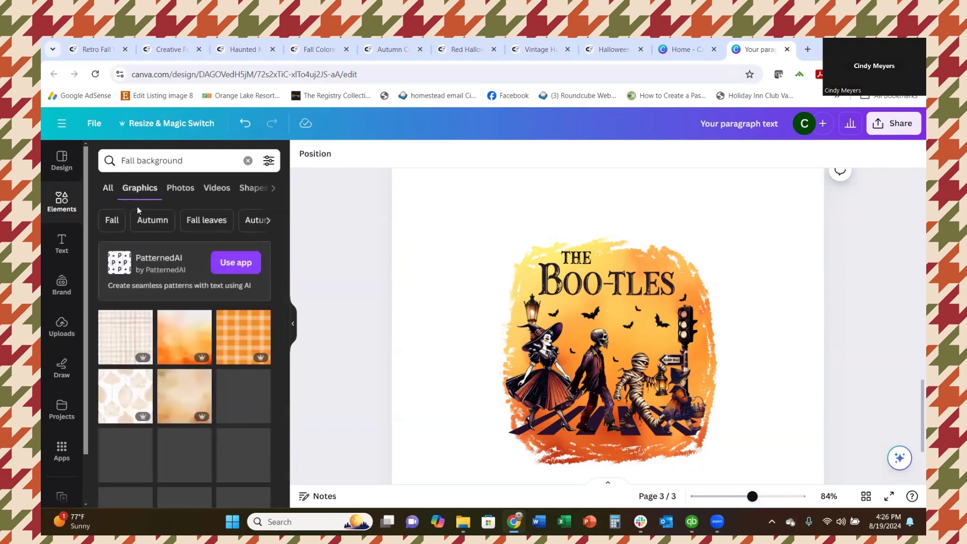
# Add the wavy orange gradient graphic from the "Fall background" results to page 3.
pyautogui.scroll(-4, 200, 307)
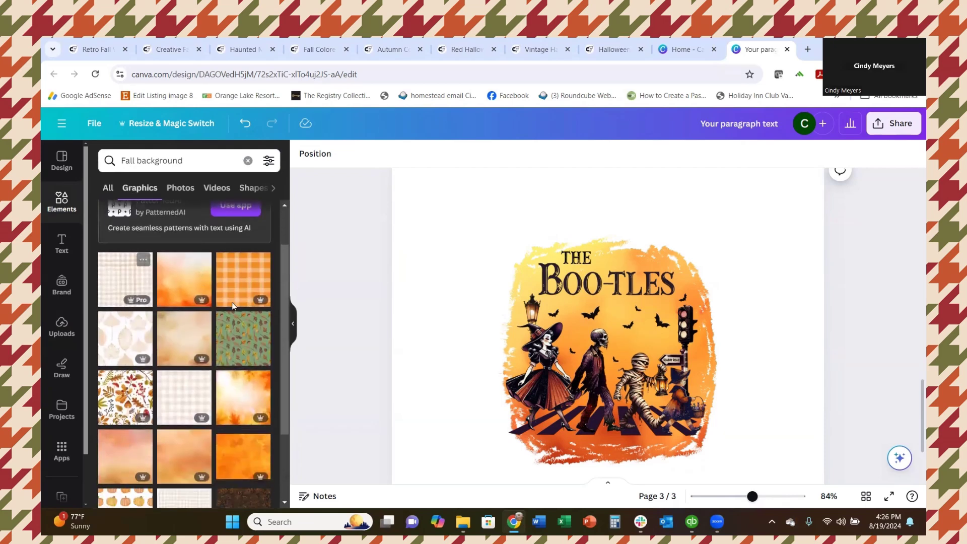
pyautogui.scroll(-1, 174, 375)
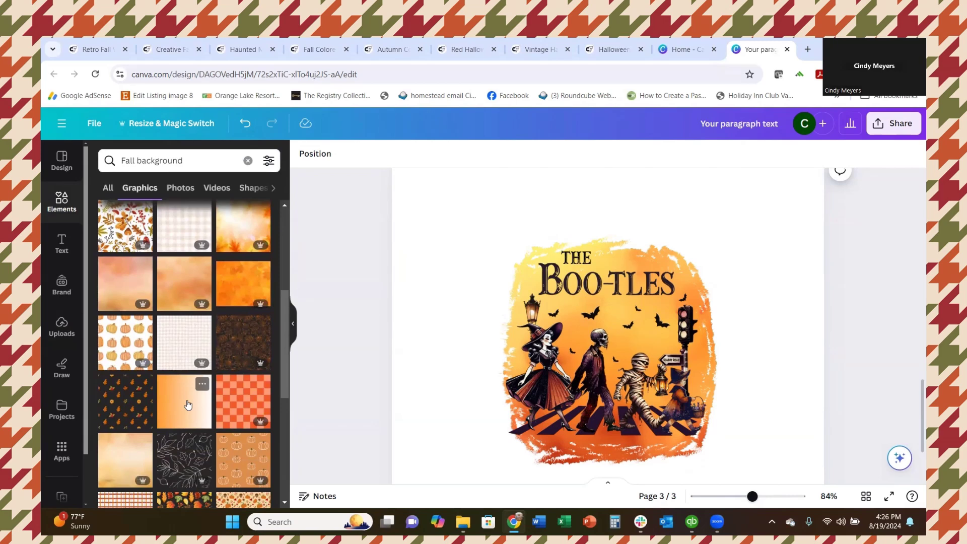
pyautogui.scroll(-3, 174, 399)
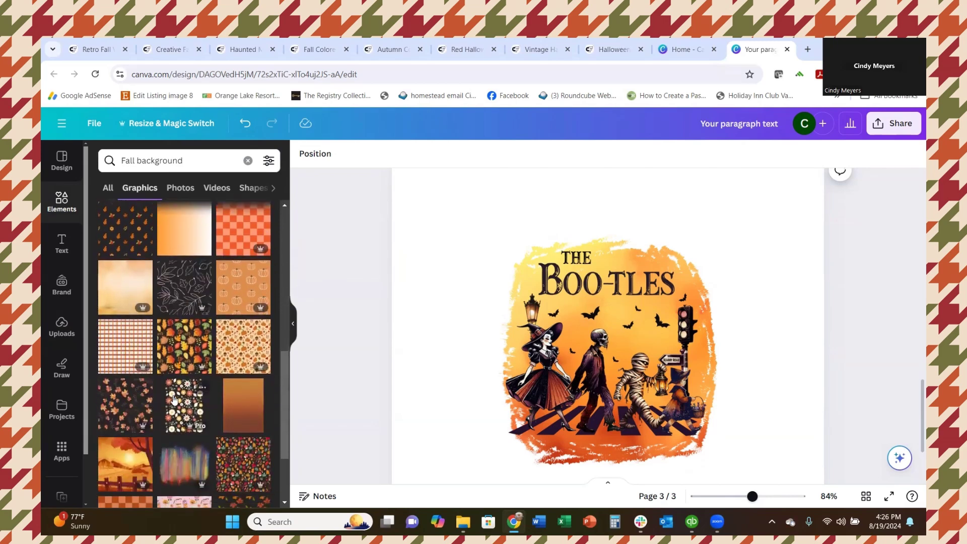
pyautogui.scroll(-1, 173, 399)
pyautogui.scroll(-2, 173, 399)
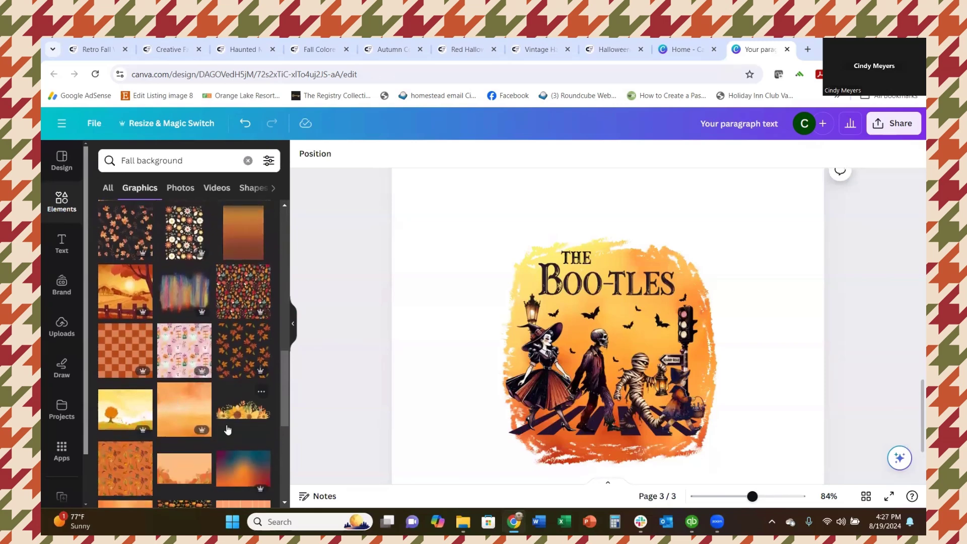
pyautogui.scroll(-2, 226, 428)
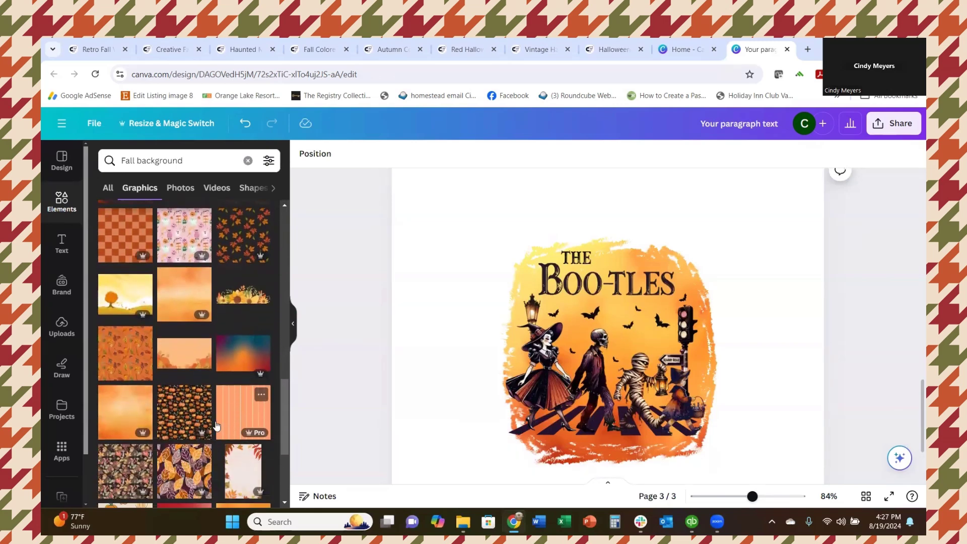
pyautogui.scroll(-3, 123, 357)
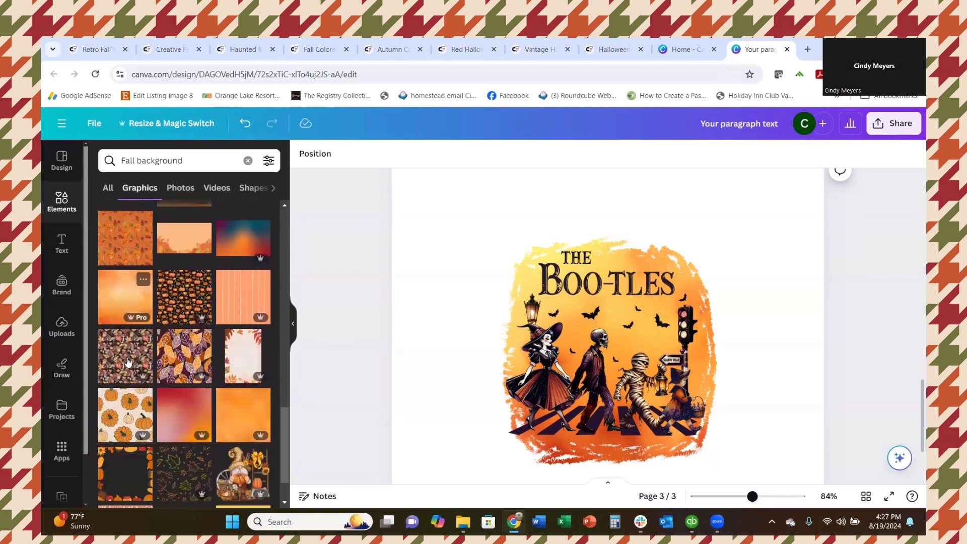
pyautogui.scroll(-2, 127, 361)
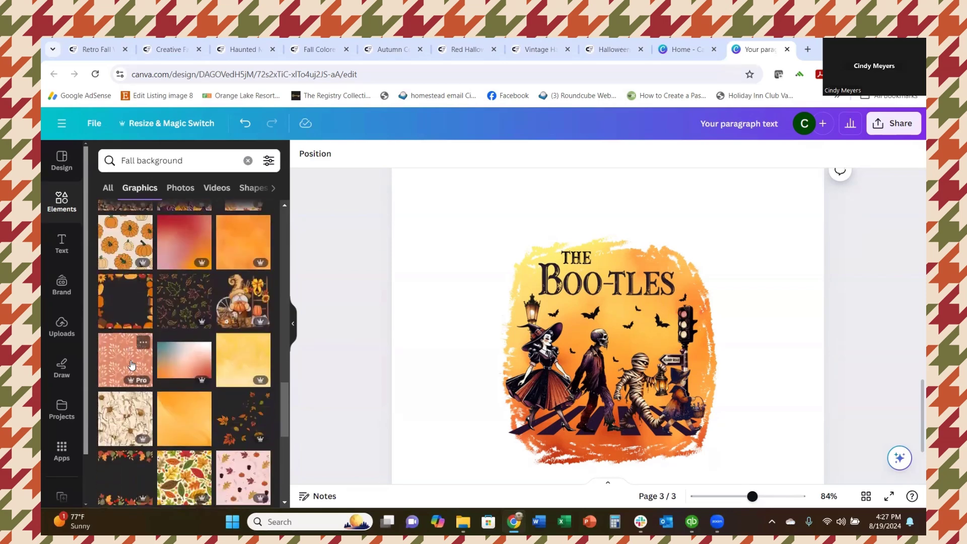
pyautogui.click(187, 431)
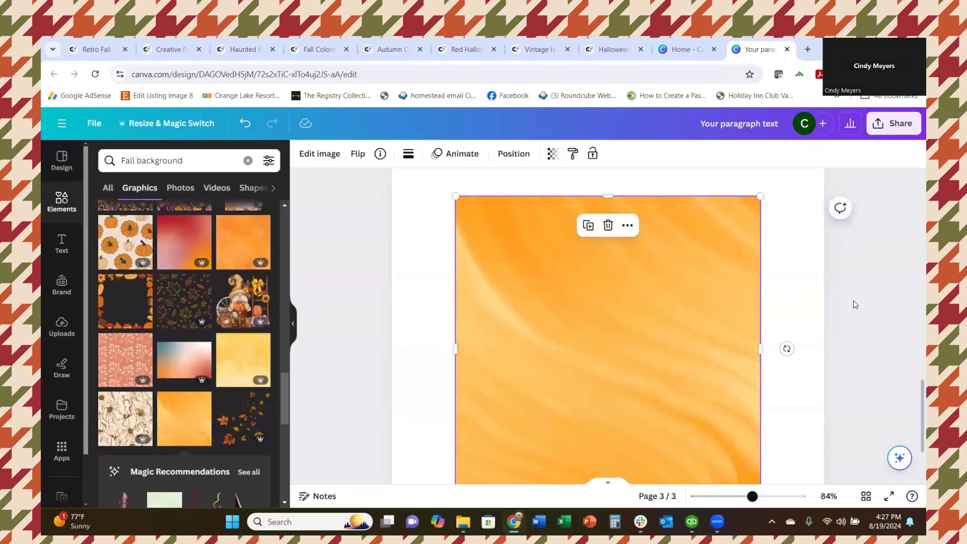
# Enlarge the orange gradient to 9.3 × 9.3 in so it covers page 3, and send it to the back.
pyautogui.click(724, 496)
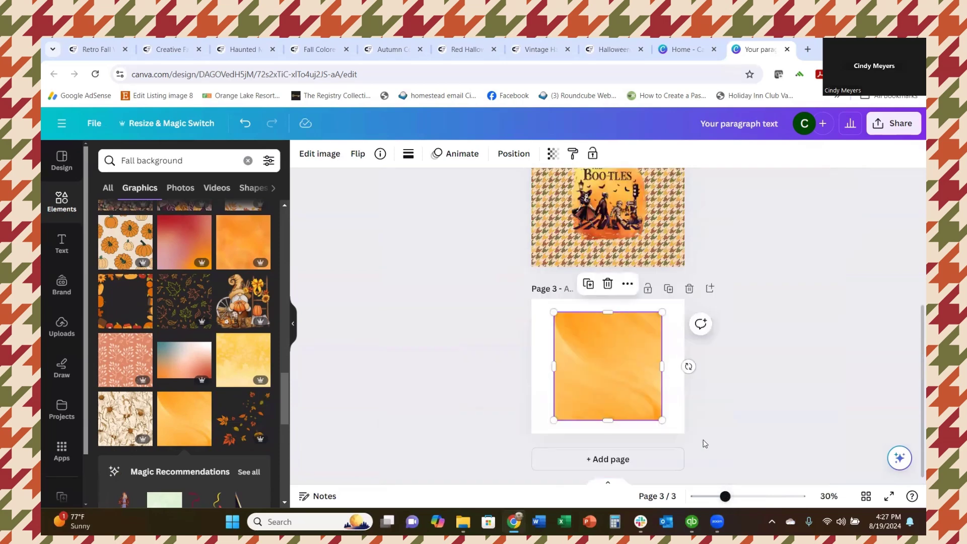
pyautogui.moveTo(669, 309); pyautogui.dragTo(690, 286)
pyautogui.moveTo(552, 419); pyautogui.dragTo(531, 443)
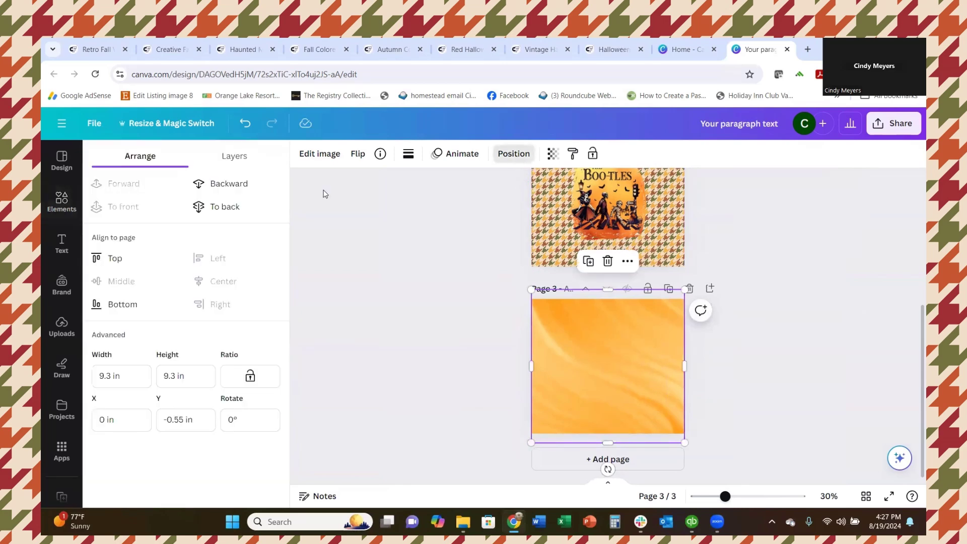
pyautogui.click(216, 210)
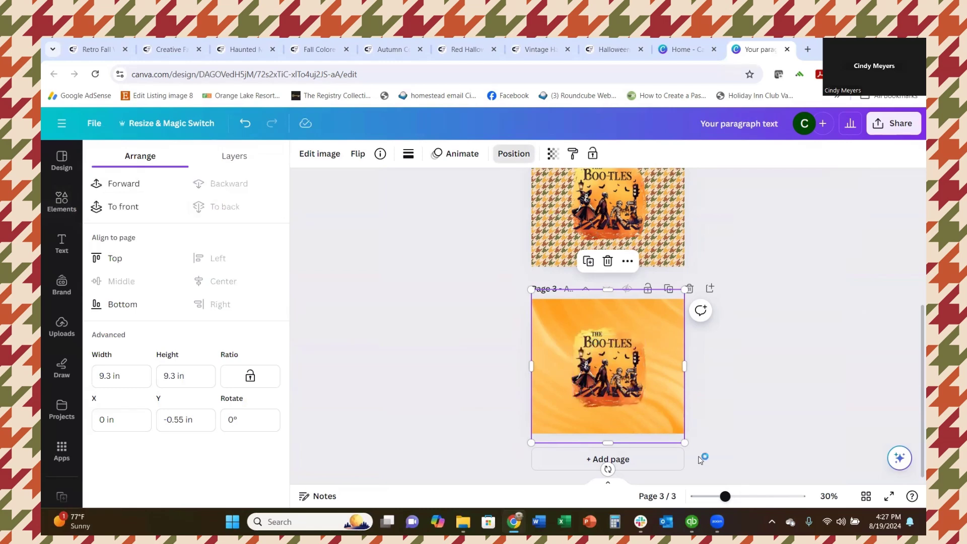
# Duplicate page 3 with the orange gradient background and select the Boo-tles artwork on the copy.
pyautogui.click(757, 497)
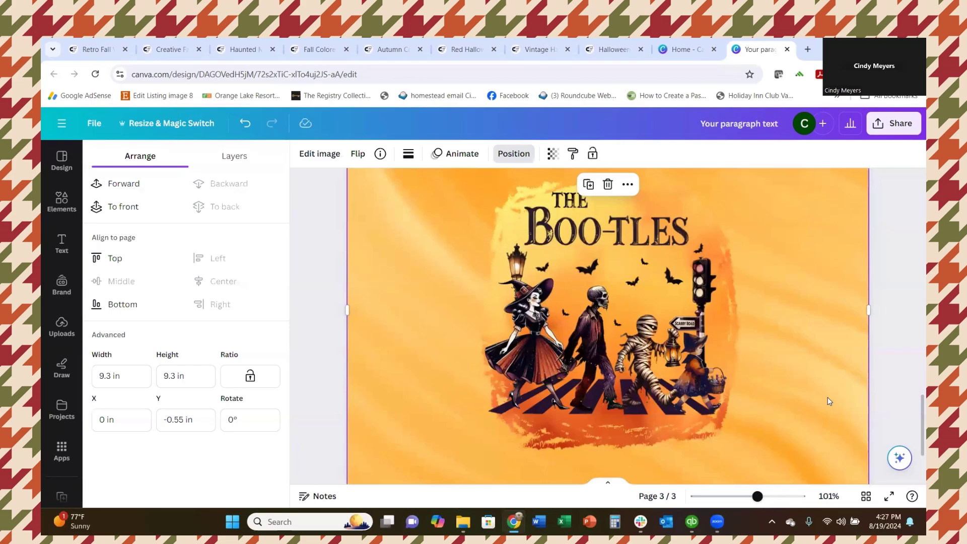
pyautogui.scroll(-2, 827, 402)
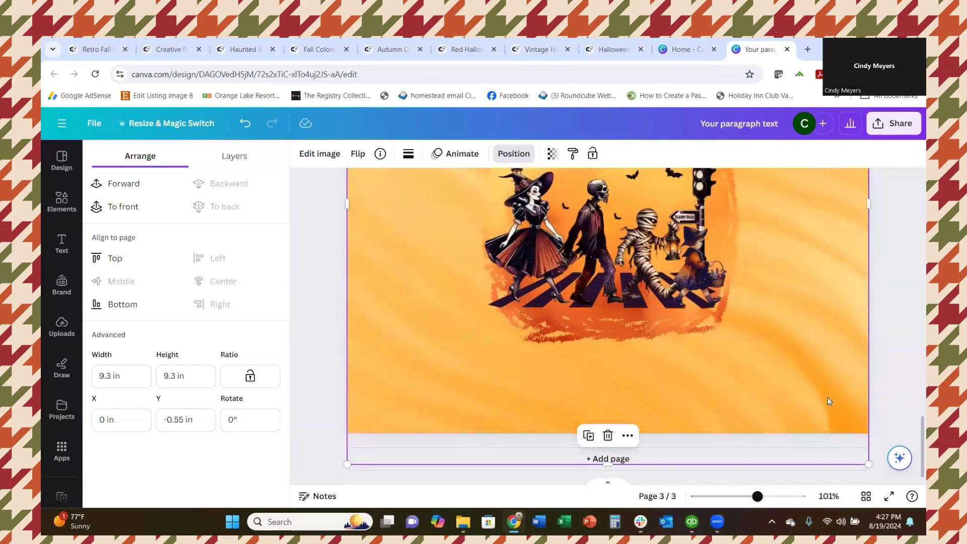
pyautogui.scroll(3, 824, 398)
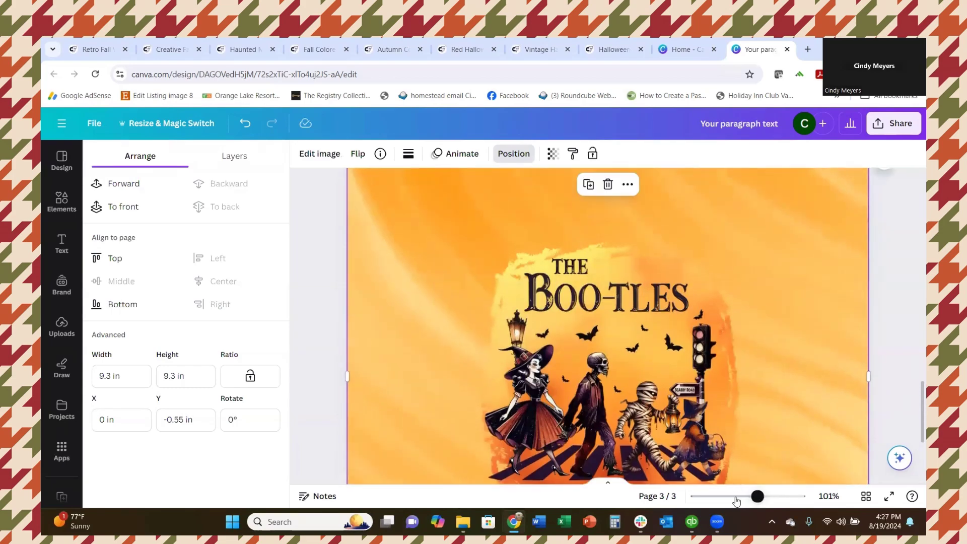
pyautogui.click(735, 498)
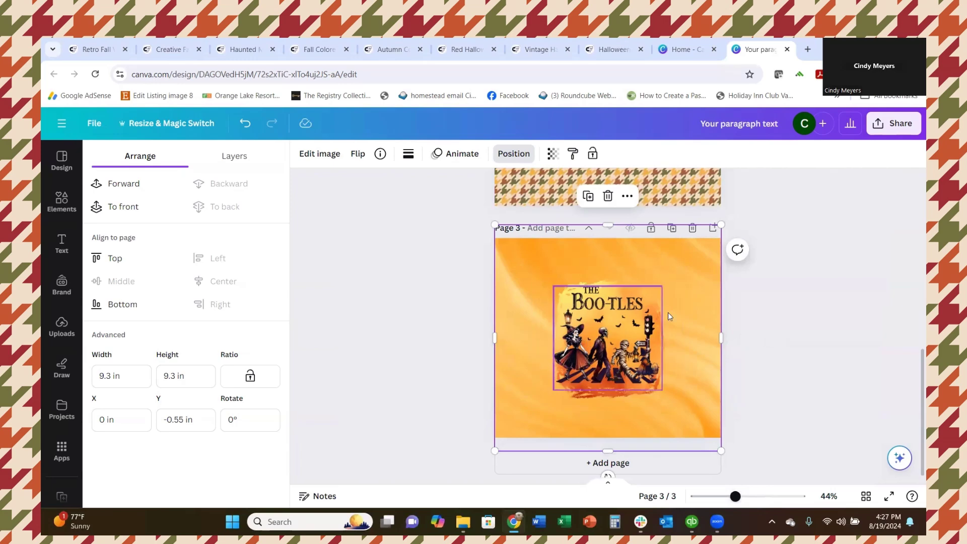
pyautogui.click(671, 228)
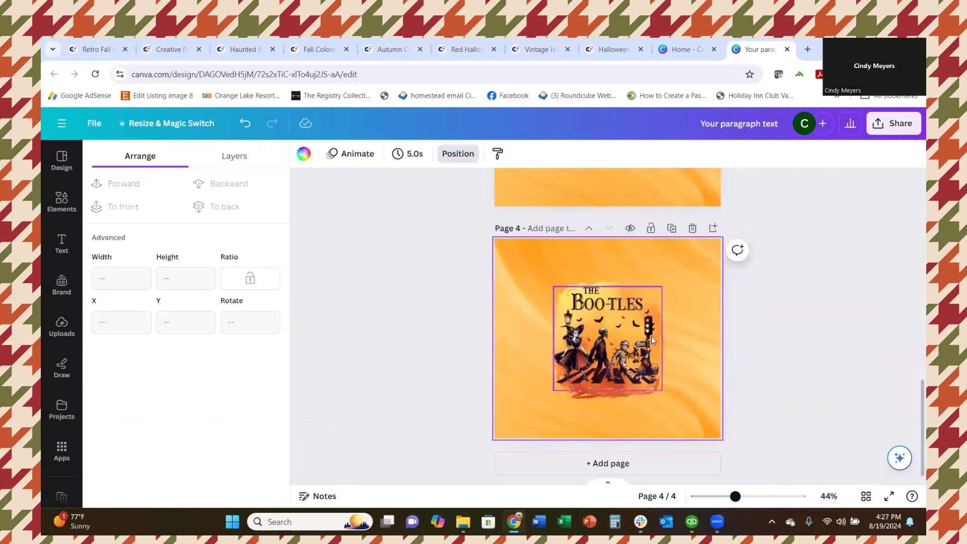
pyautogui.click(658, 313)
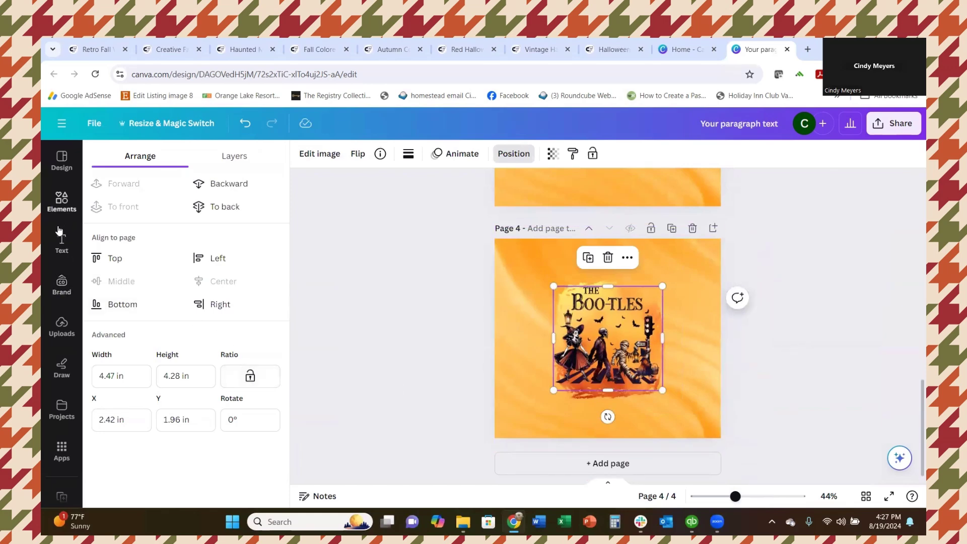
# Search the elements for "bleach spot" and restrict the results to graphics.
pyautogui.click(63, 202)
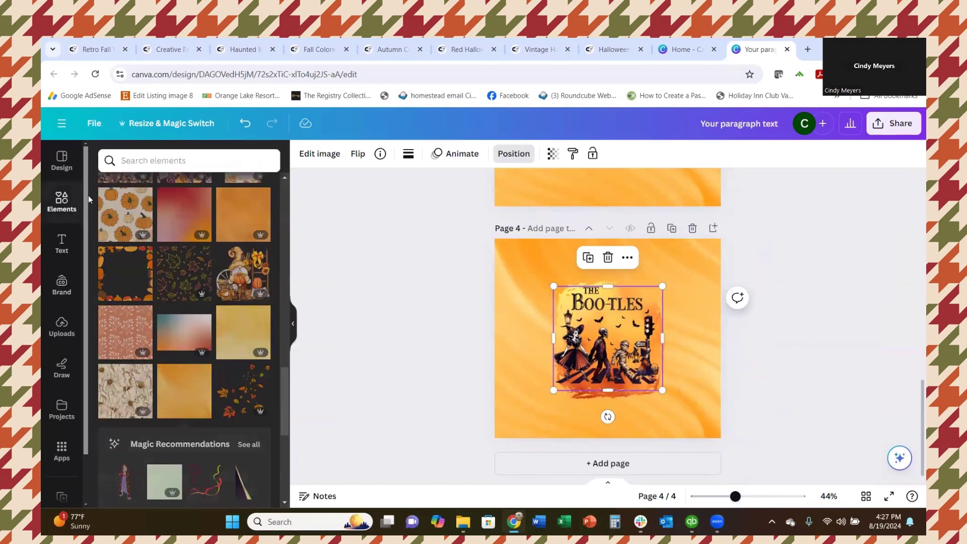
pyautogui.click(155, 158)
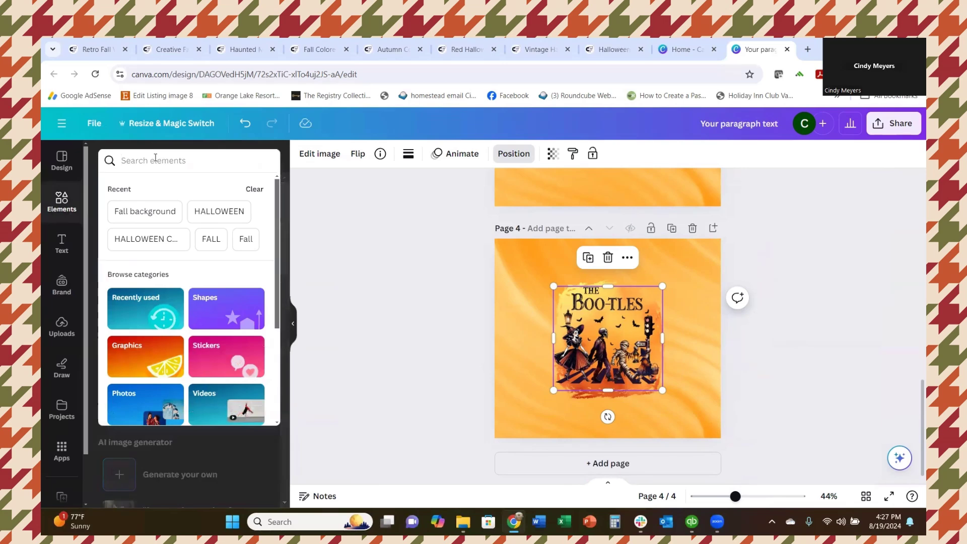
pyautogui.write('blea')
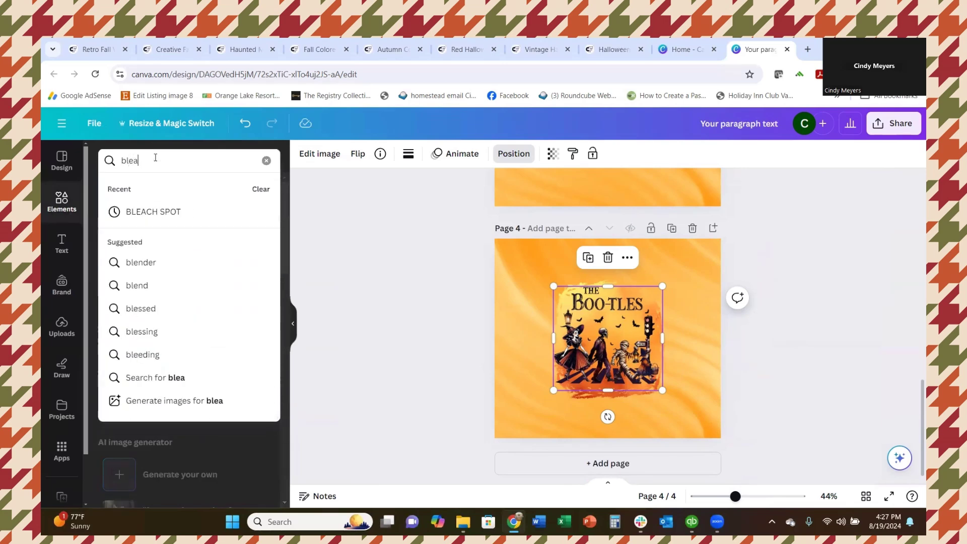
pyautogui.write('ch spot')
pyautogui.press('Return')
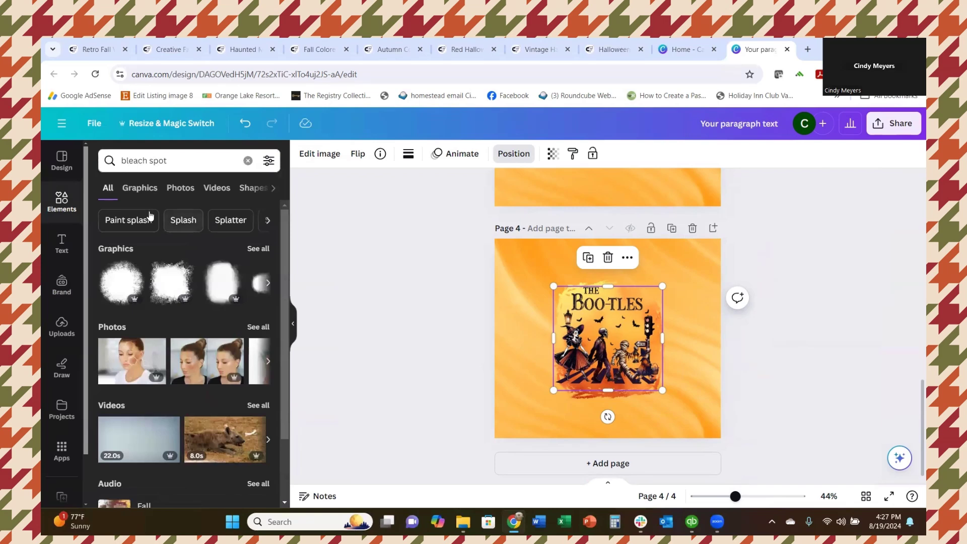
pyautogui.click(139, 188)
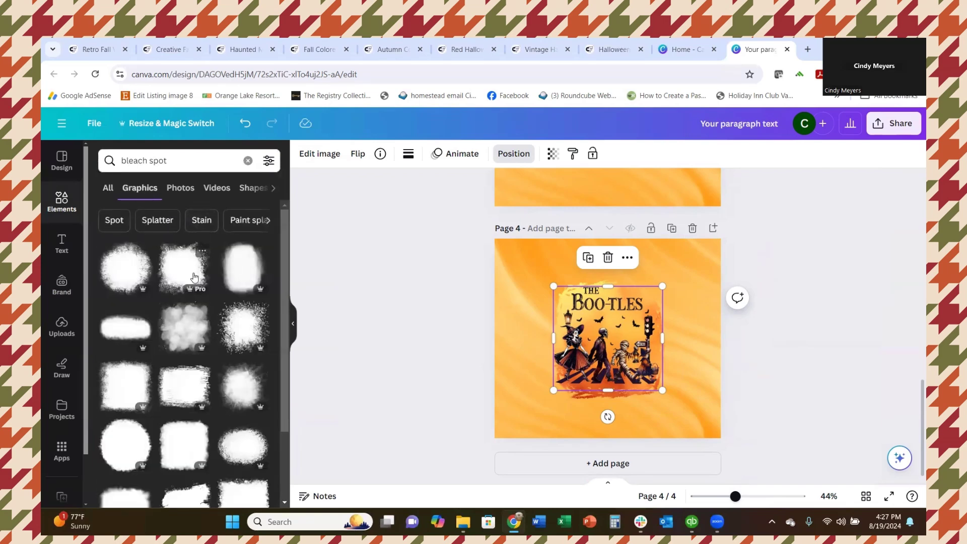
pyautogui.scroll(-1, 193, 282)
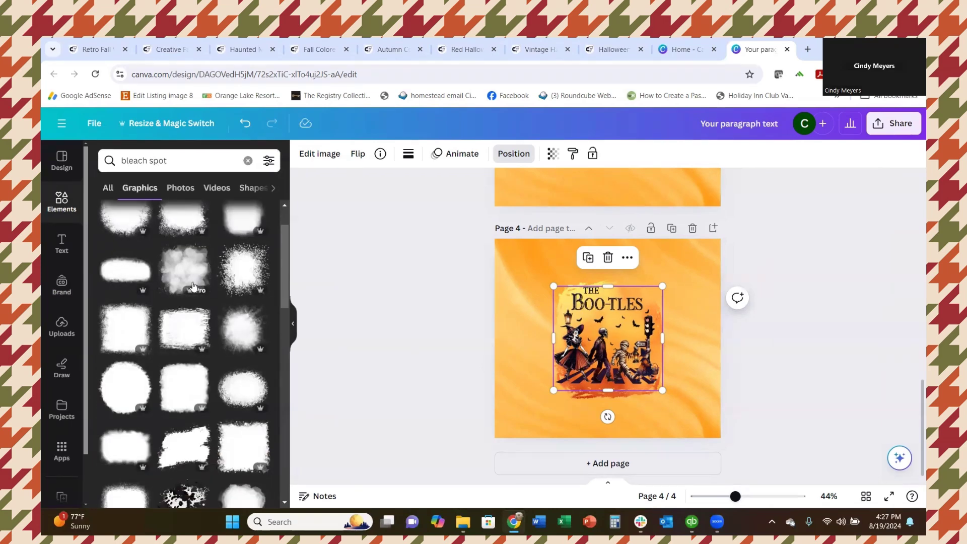
pyautogui.scroll(-3, 193, 285)
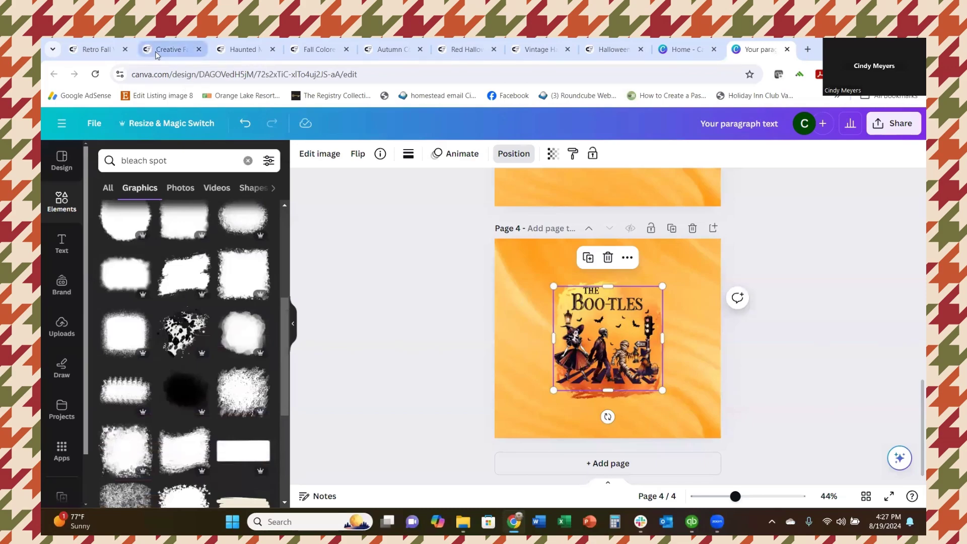
# Switch to the open Creative Fabrica site, search it for "bleach spots" and look through the results.
pyautogui.click(156, 51)
pyautogui.scroll(5, 298, 222)
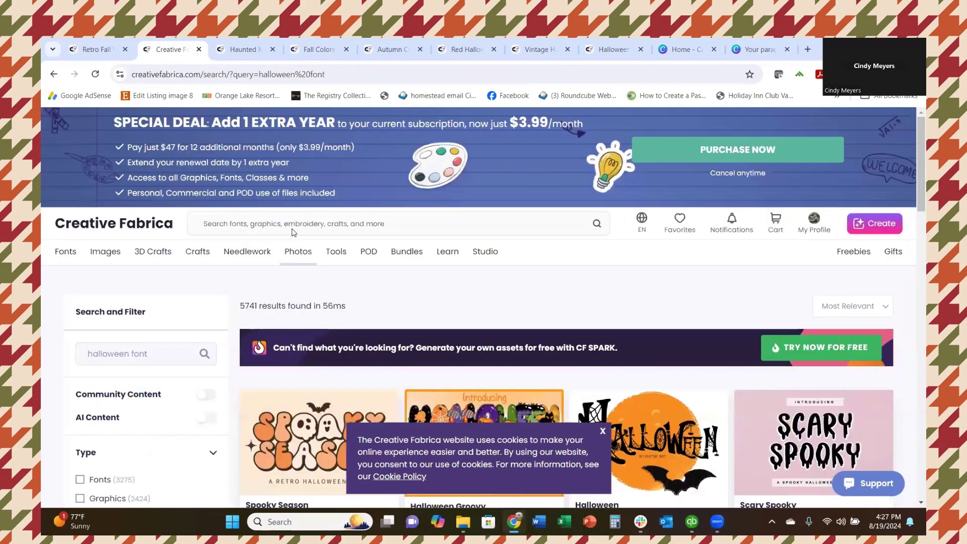
pyautogui.click(293, 231)
pyautogui.write('bleach s')
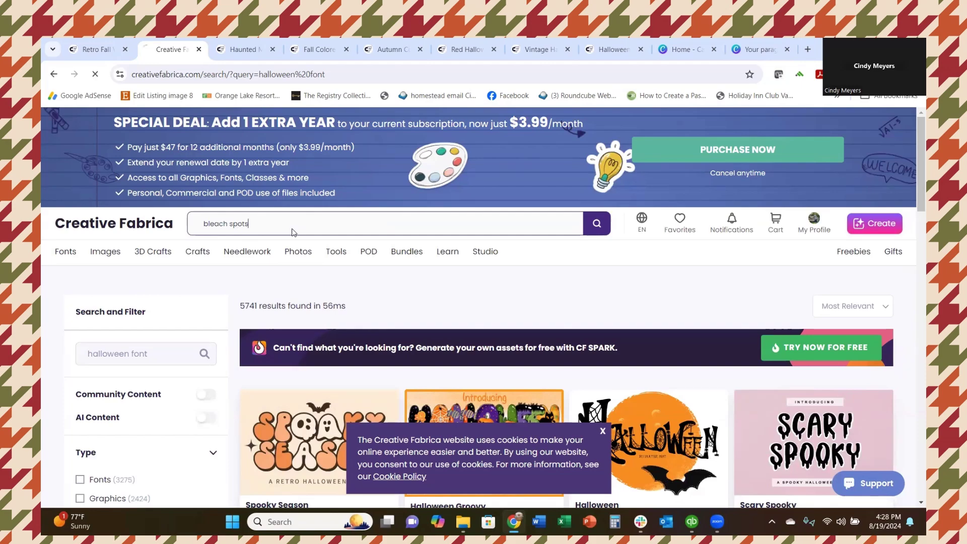
pyautogui.write('pots')
pyautogui.scroll(-4, 639, 316)
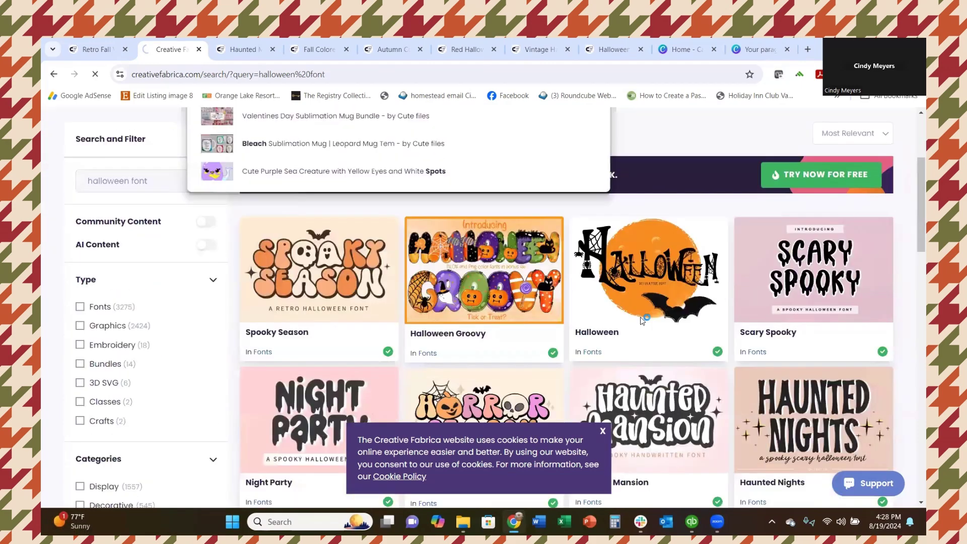
pyautogui.scroll(-6, 639, 316)
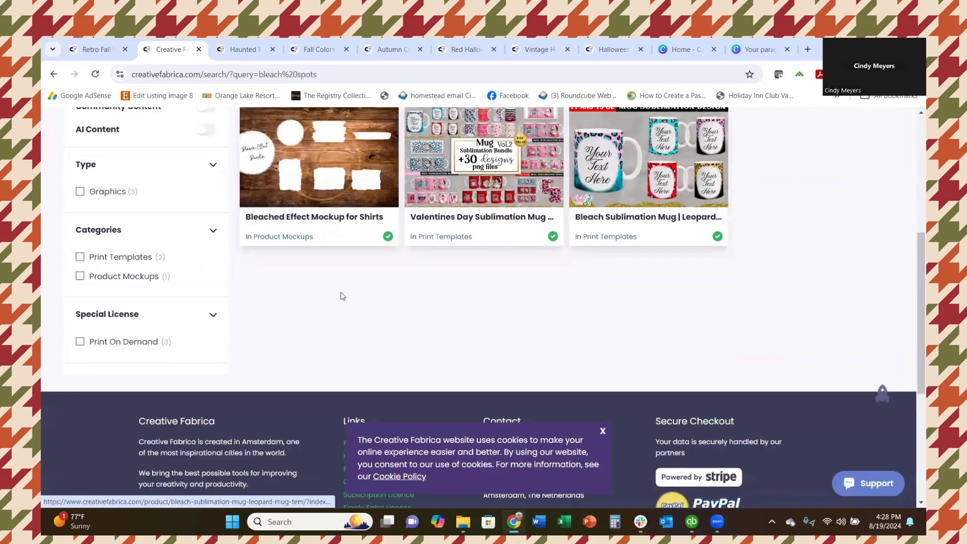
pyautogui.scroll(2, 300, 267)
pyautogui.scroll(1, 346, 234)
pyautogui.scroll(-3, 328, 323)
pyautogui.scroll(2, 289, 291)
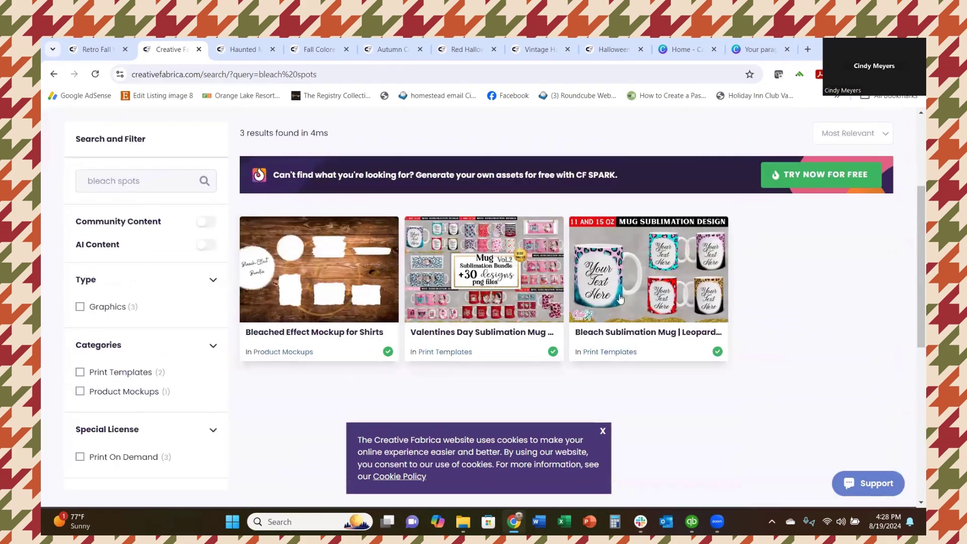
pyautogui.scroll(2, 297, 227)
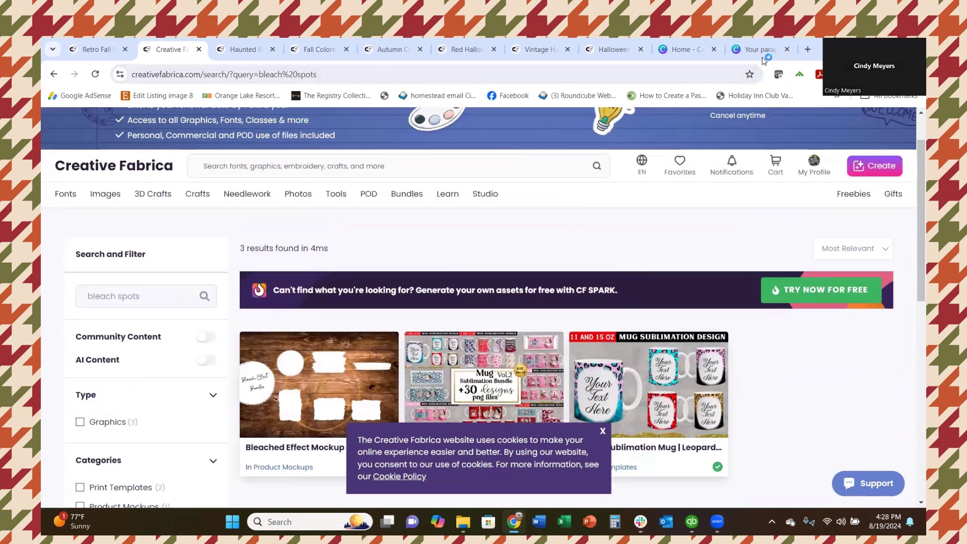
# Switch back to the Canva design and look through the "bleach spot" graphics for a suitable shape to put behind the artwork.
pyautogui.click(750, 56)
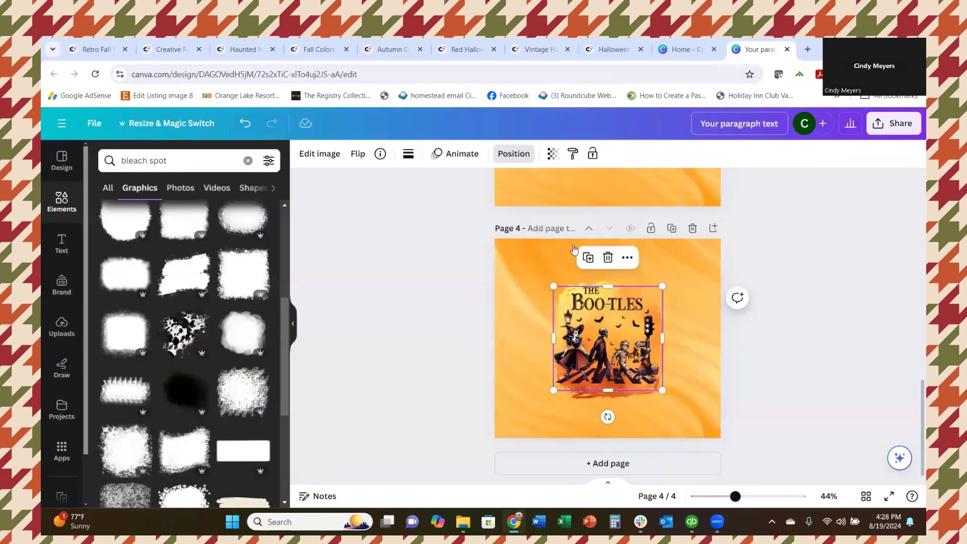
pyautogui.scroll(1, 234, 311)
pyautogui.scroll(1, 234, 310)
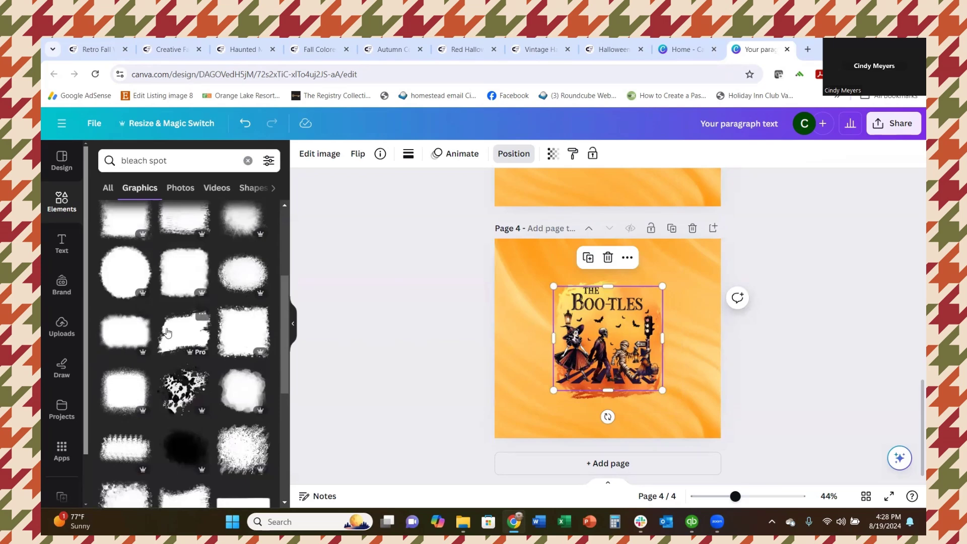
pyautogui.scroll(-4, 168, 331)
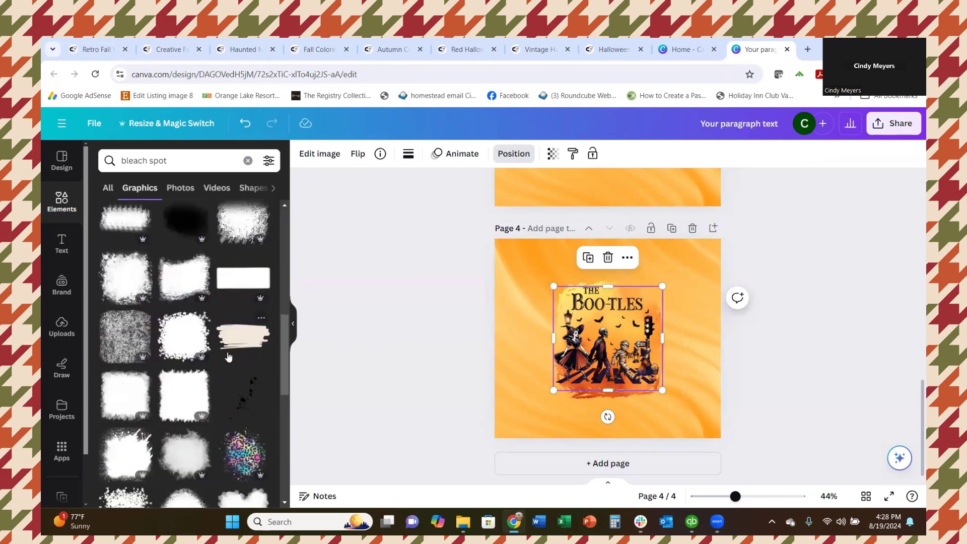
pyautogui.scroll(-2, 228, 356)
pyautogui.scroll(-2, 229, 358)
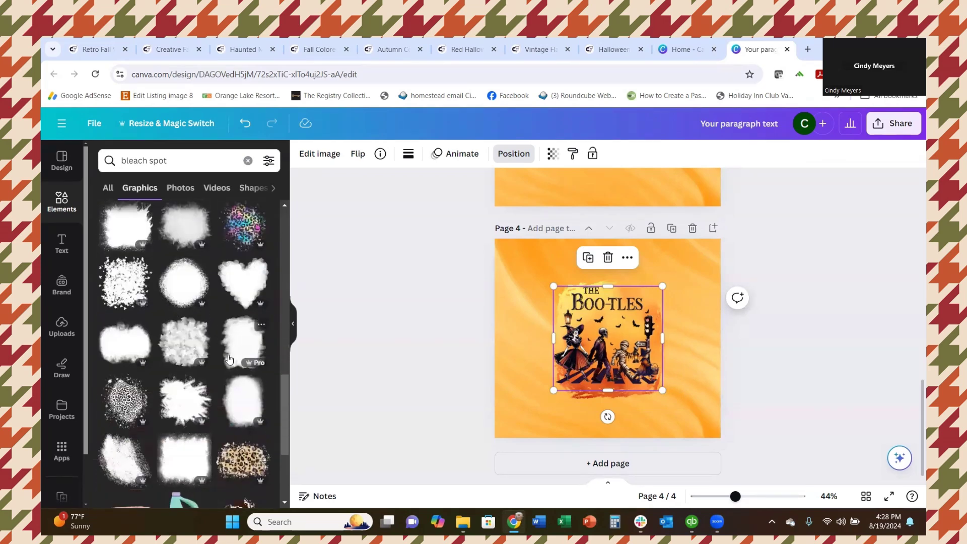
pyautogui.scroll(-1, 229, 358)
pyautogui.scroll(-1, 228, 360)
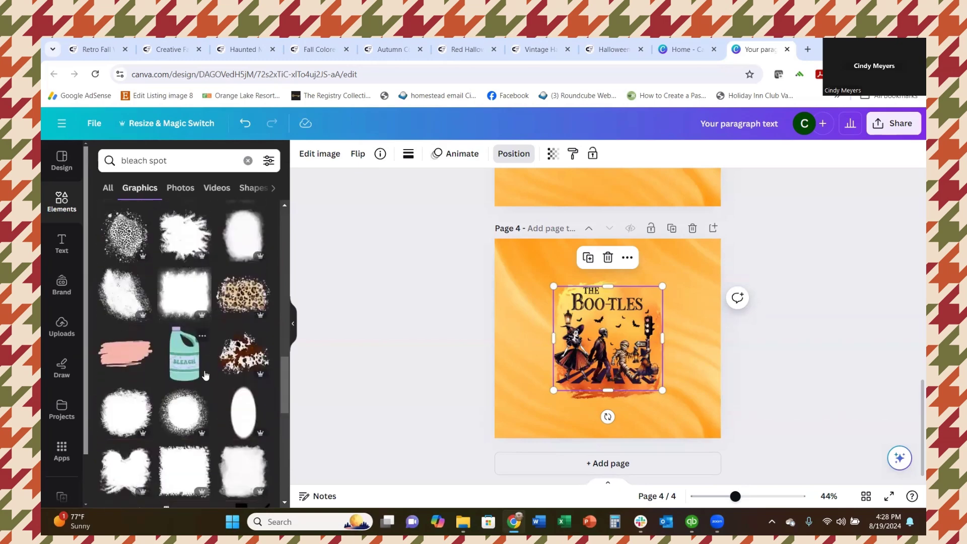
pyautogui.scroll(-2, 195, 379)
pyautogui.scroll(-5, 195, 379)
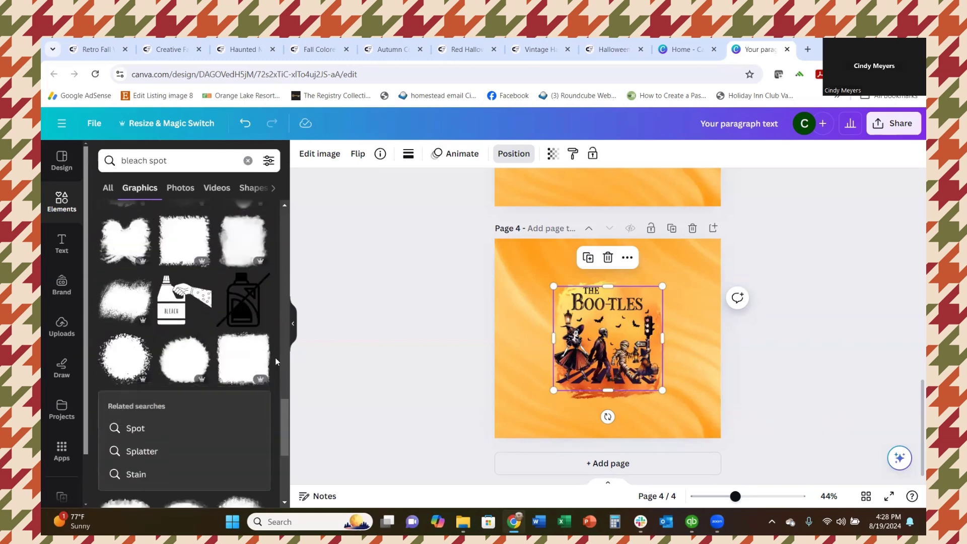
pyautogui.scroll(-3, 218, 371)
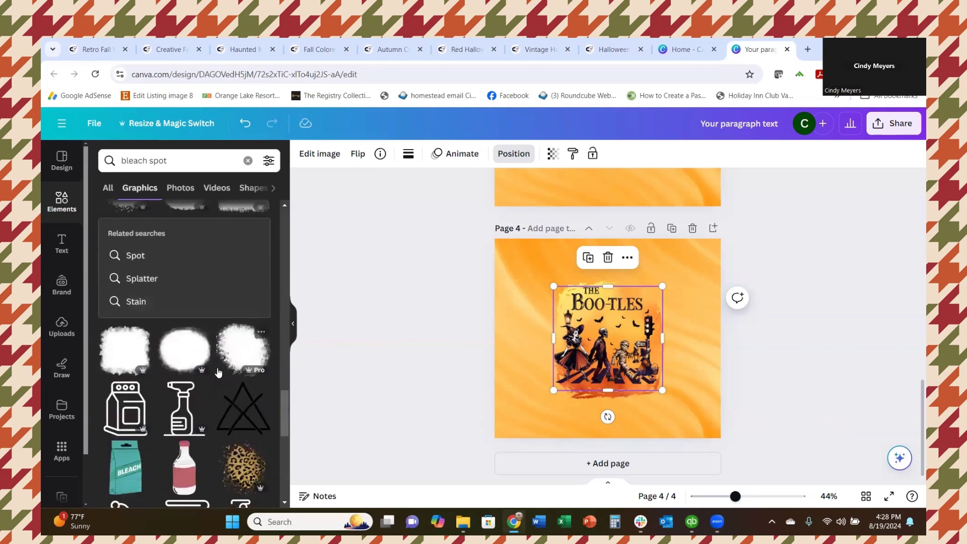
pyautogui.scroll(3, 215, 371)
pyautogui.scroll(3, 211, 374)
pyautogui.scroll(4, 211, 373)
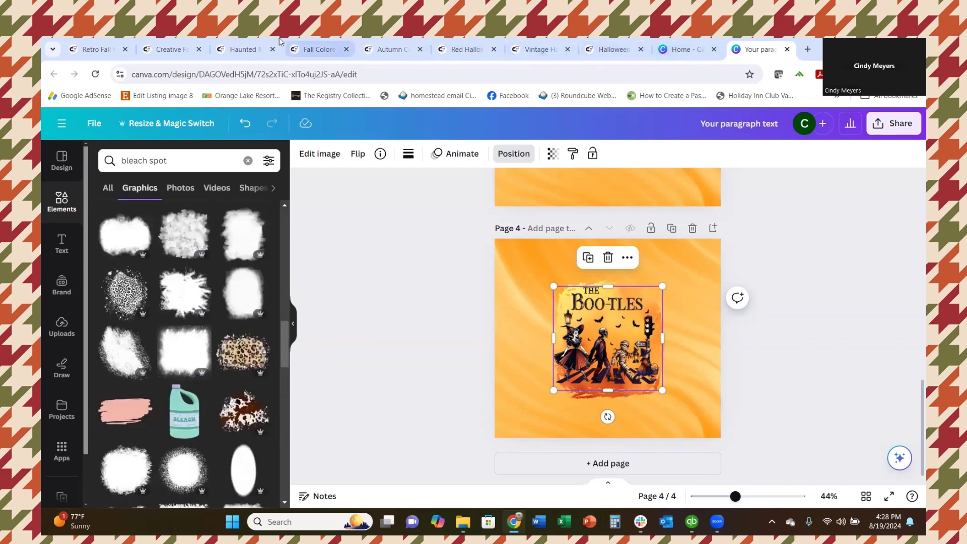
# Switch to Creative Fabrica, open the Bleached Effect Mockup for Shirts product and download it.
pyautogui.click(166, 50)
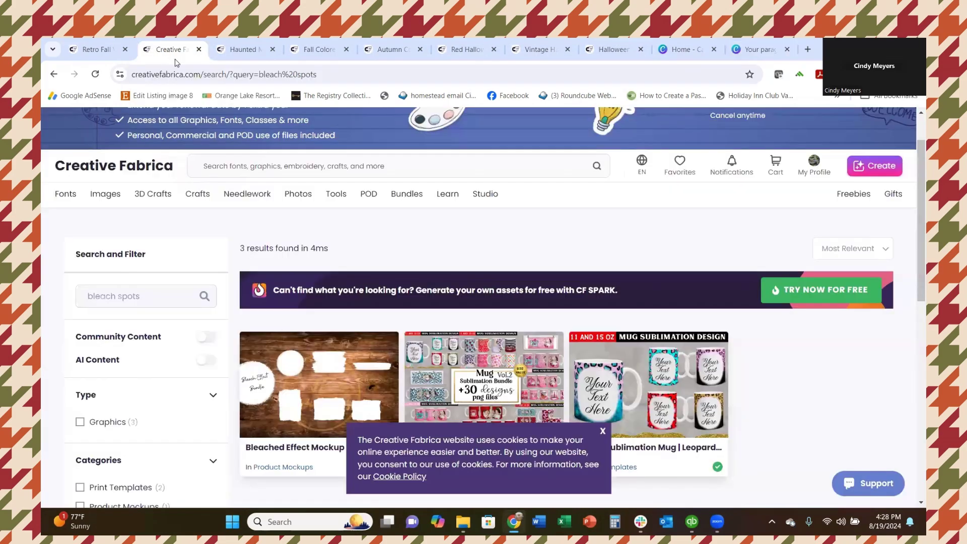
pyautogui.click(301, 448)
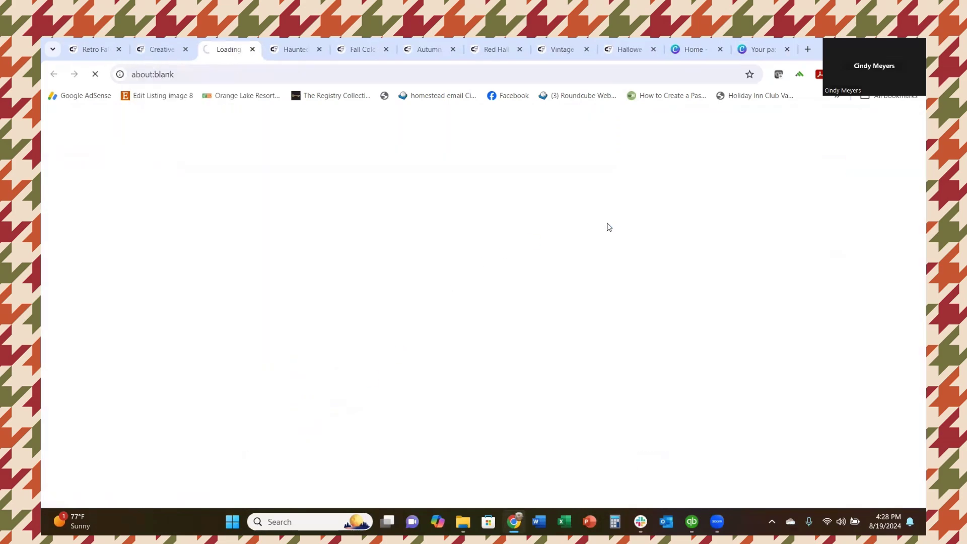
pyautogui.scroll(-2, 554, 361)
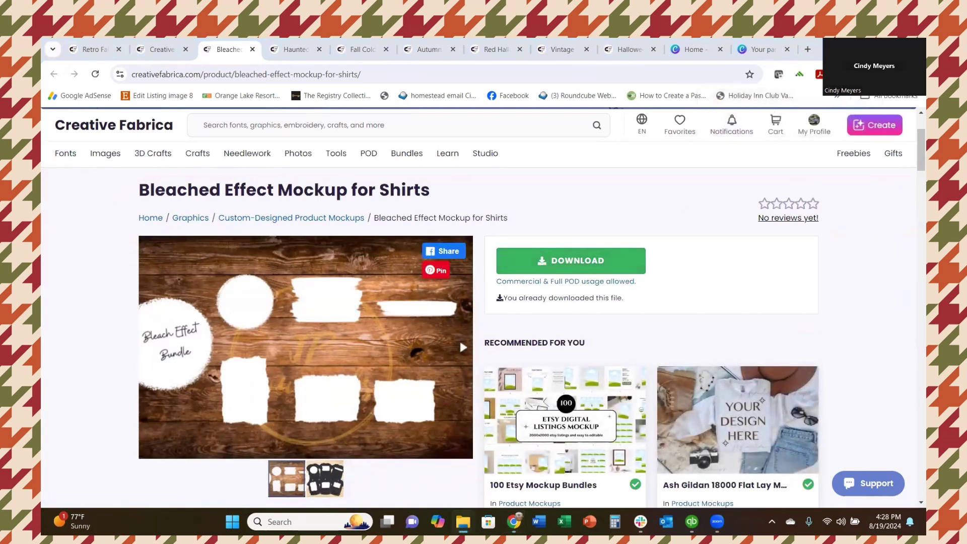
pyautogui.click(574, 395)
# Return to the Canva design and upload the white bleach shapes from the Bleached-Effect-Mockup-for-Shirts-8318706 folder in Downloads.
pyautogui.click(760, 48)
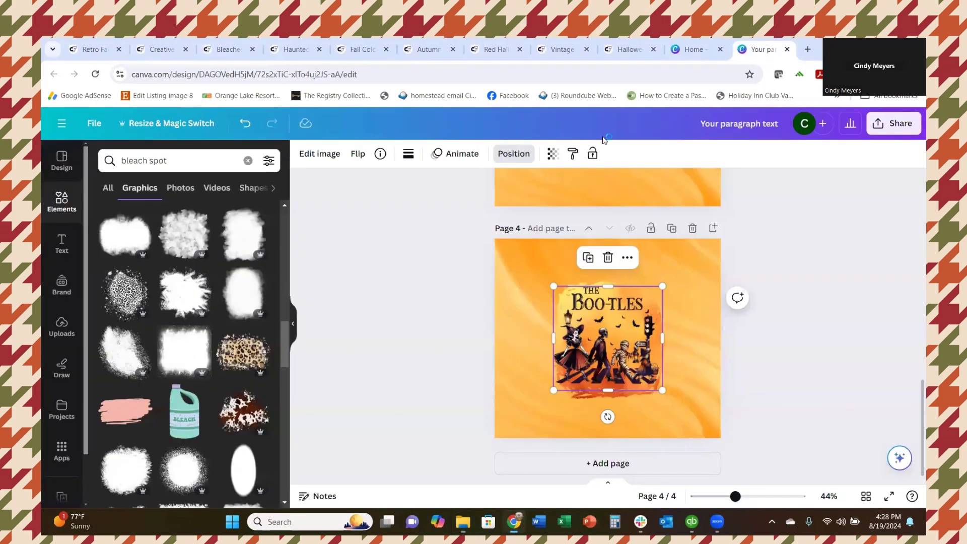
pyautogui.click(61, 326)
pyautogui.click(188, 187)
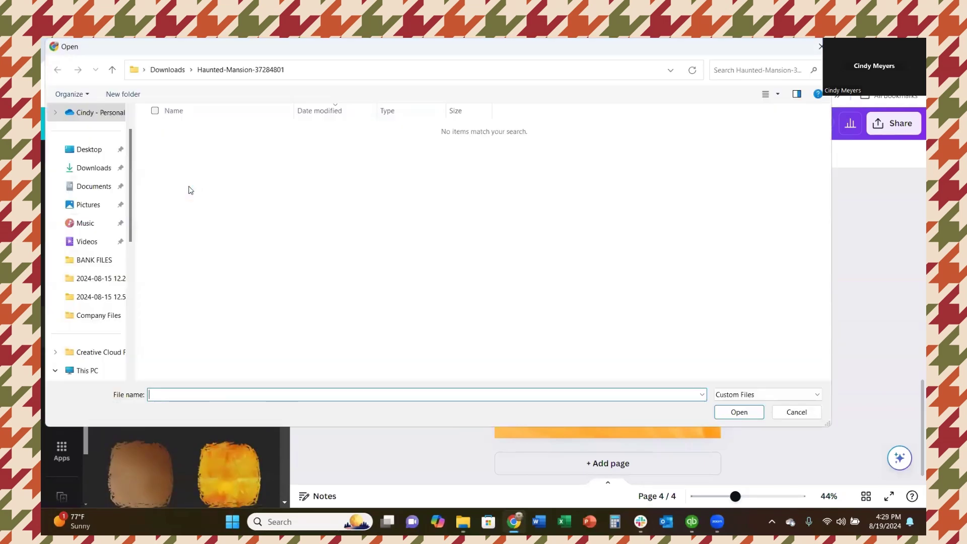
pyautogui.click(94, 168)
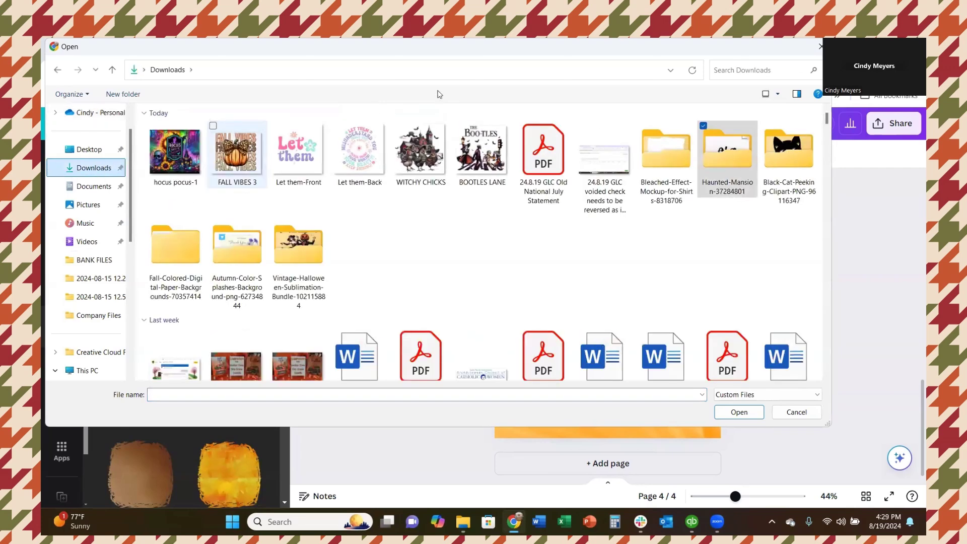
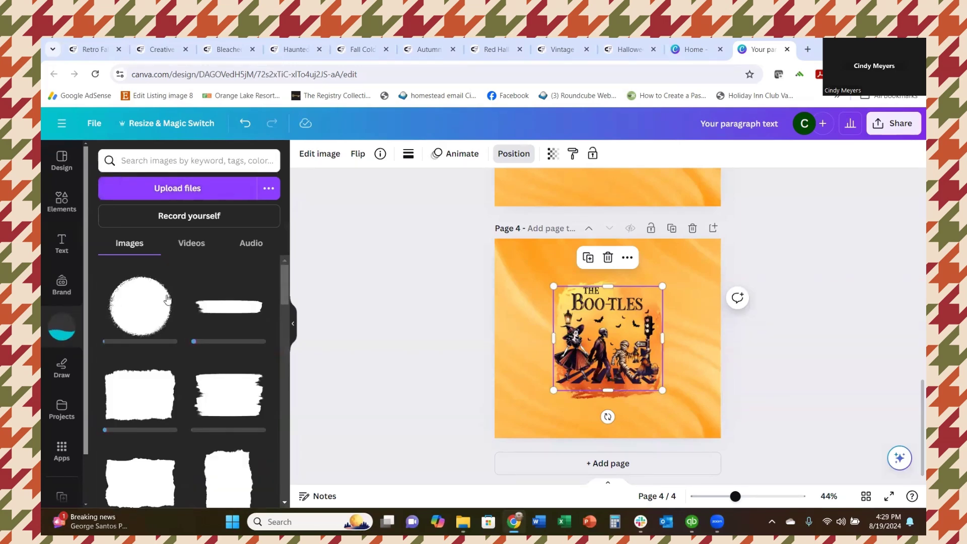
# Move the Boo-tles artwork on page 4 aside and delete the orange splash behind it.
pyautogui.moveTo(615, 360); pyautogui.dragTo(719, 348)
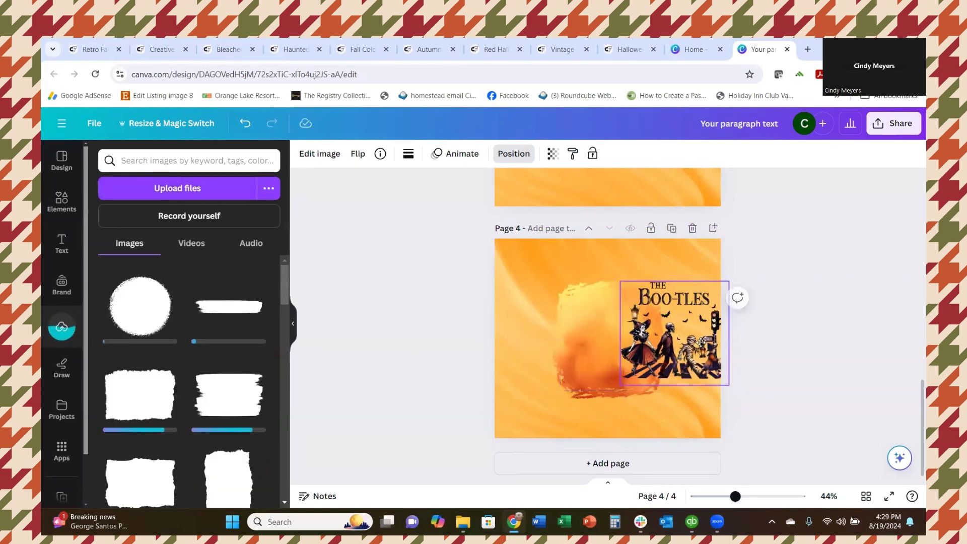
pyautogui.click(605, 356)
pyautogui.press('Delete')
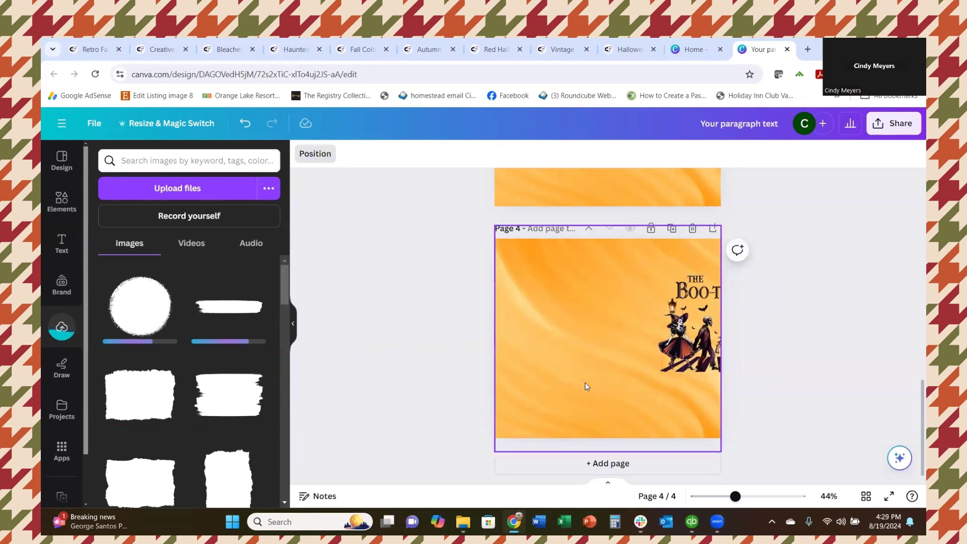
# Add the wide torn-edge white shape to page 4, then move the Boo-tles artwork back over it and enlarge it to 4.88 × 4.67 in.
pyautogui.scroll(-1, 195, 411)
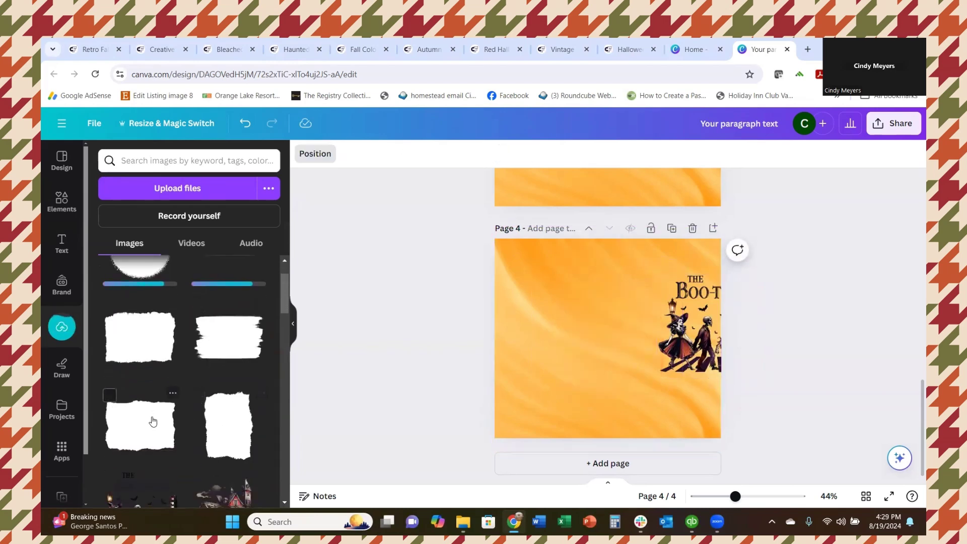
pyautogui.click(159, 441)
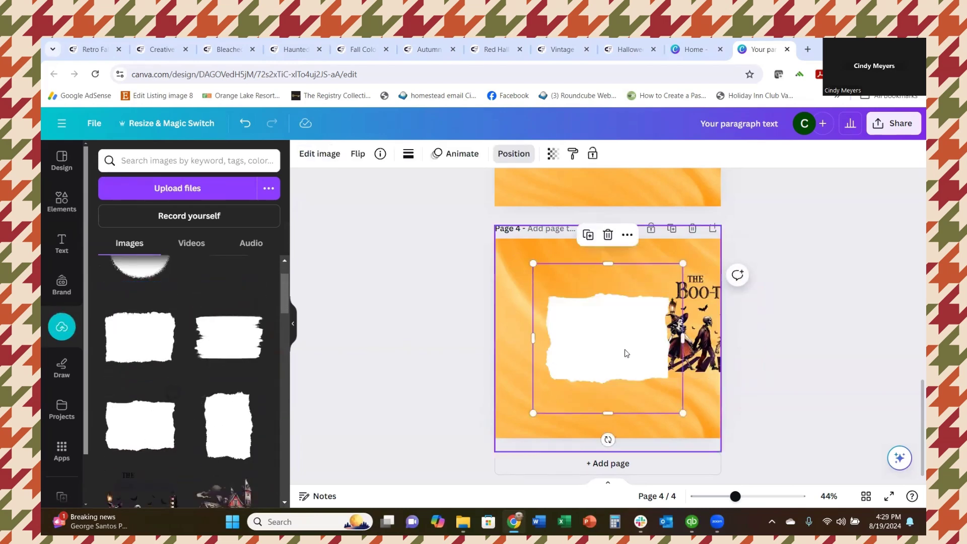
pyautogui.moveTo(671, 352); pyautogui.dragTo(604, 351)
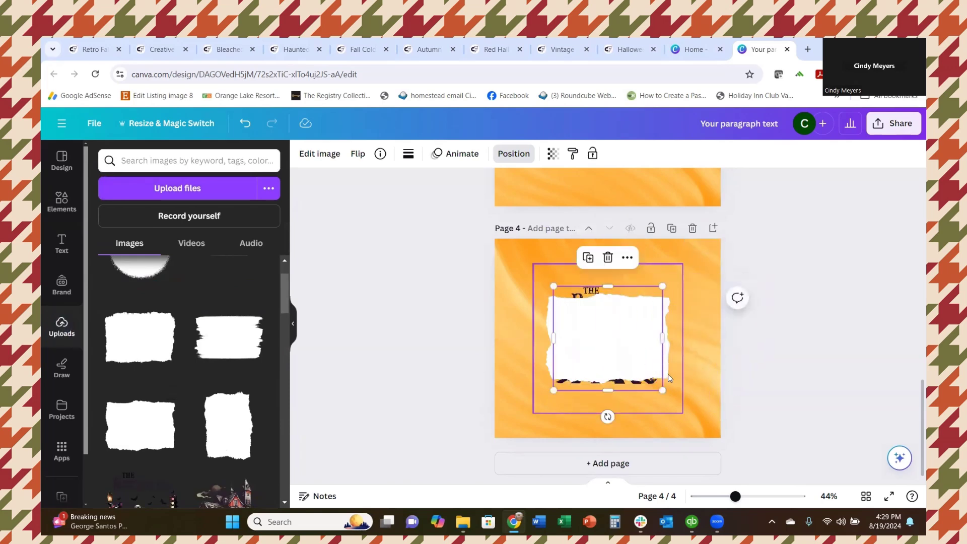
pyautogui.moveTo(662, 391); pyautogui.dragTo(672, 399)
# Enlarge the white torn-edge shape on page 4 to 8.5 × 8.5 in and rotate it 90° so it stands upright.
pyautogui.click(623, 346)
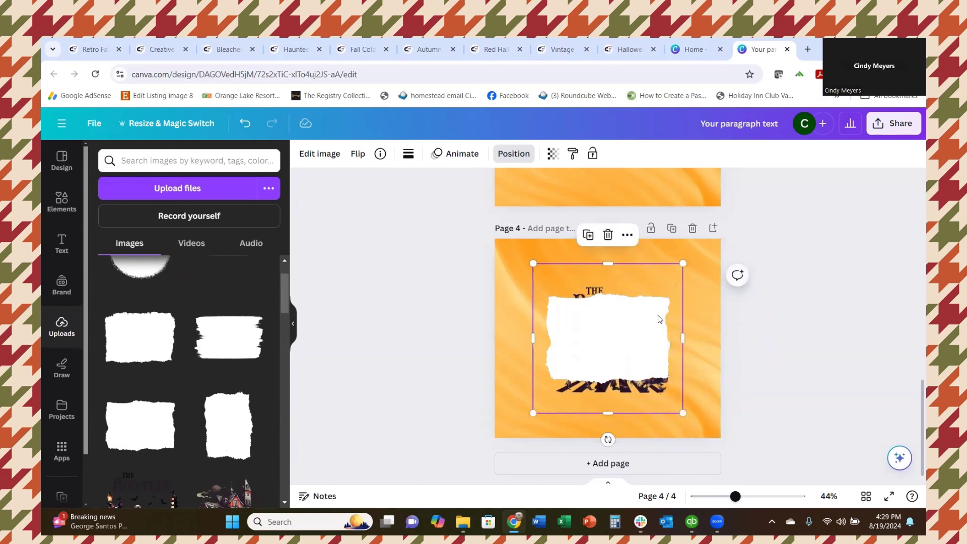
pyautogui.moveTo(682, 263); pyautogui.dragTo(711, 235)
pyautogui.moveTo(530, 410); pyautogui.dragTo(506, 443)
pyautogui.moveTo(608, 464); pyautogui.dragTo(444, 334)
pyautogui.moveTo(615, 352); pyautogui.dragTo(615, 349)
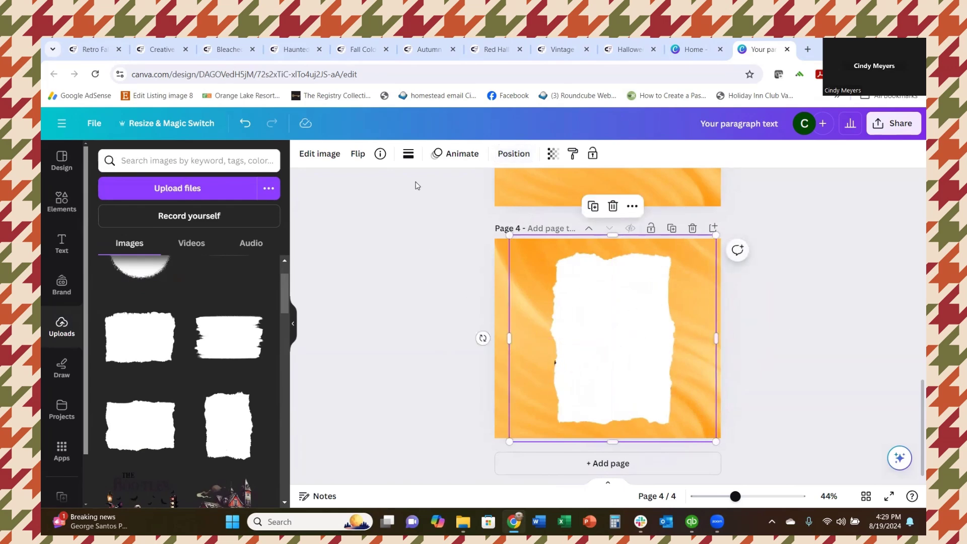
# Send the white shape one layer backward behind the Boo-tles artwork and align the artwork vertically to the middle of page 4.
pyautogui.click(522, 160)
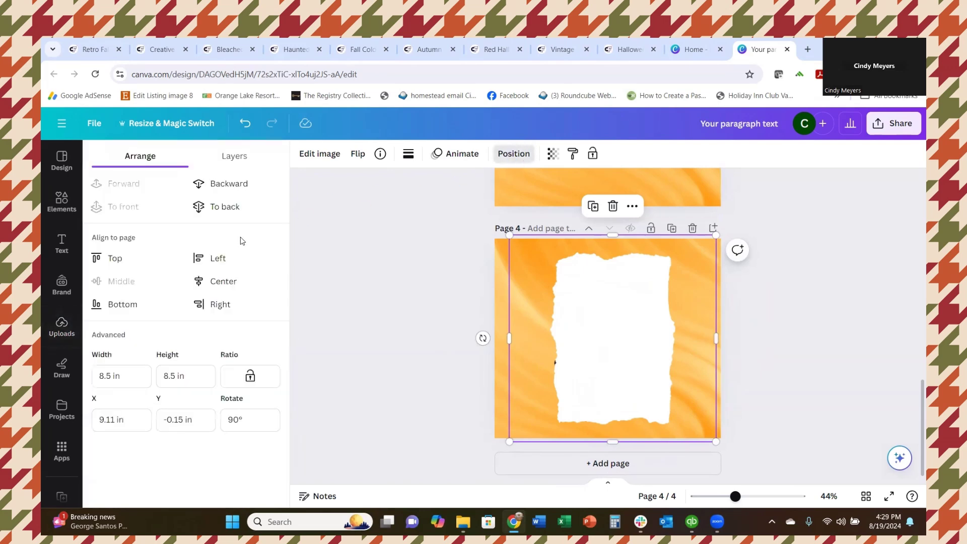
pyautogui.click(222, 185)
pyautogui.moveTo(612, 360); pyautogui.dragTo(611, 351)
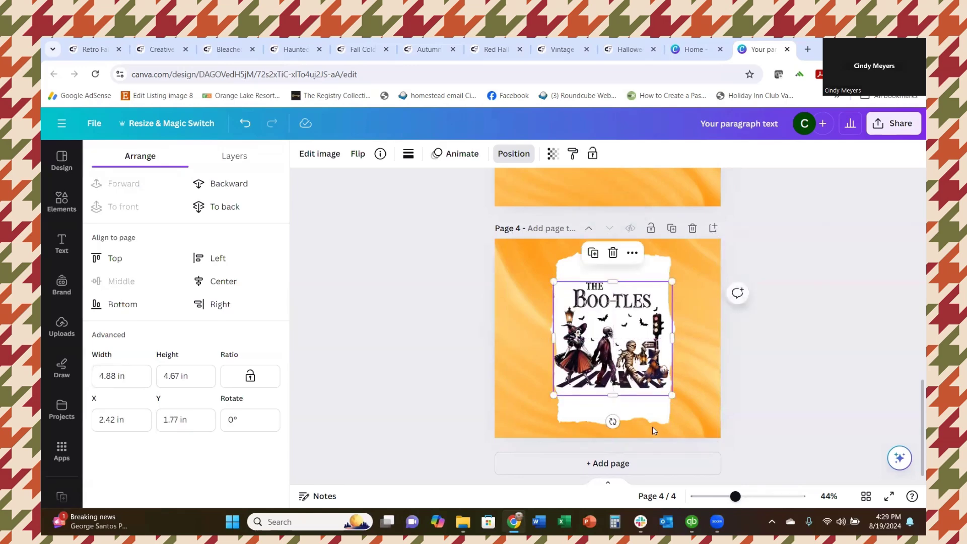
# Examine the Boo-tles artwork on its white bleach shape on page 4 up close.
pyautogui.click(767, 497)
pyautogui.scroll(-3, 745, 372)
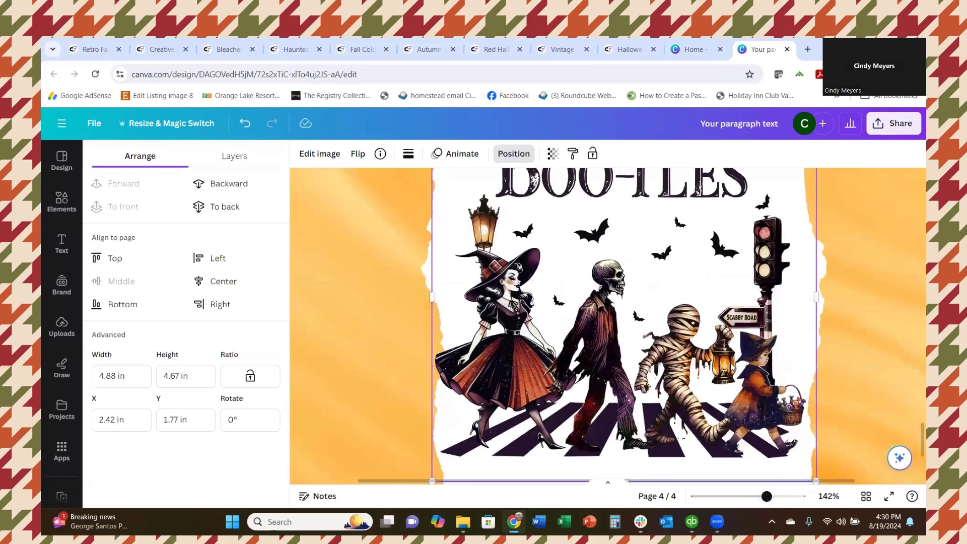
pyautogui.scroll(-3, 729, 361)
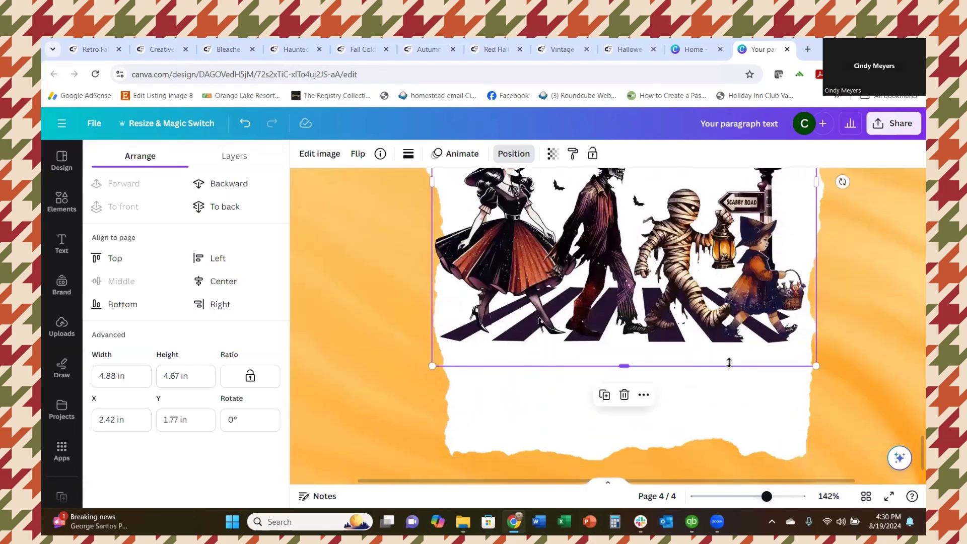
pyautogui.scroll(3, 728, 362)
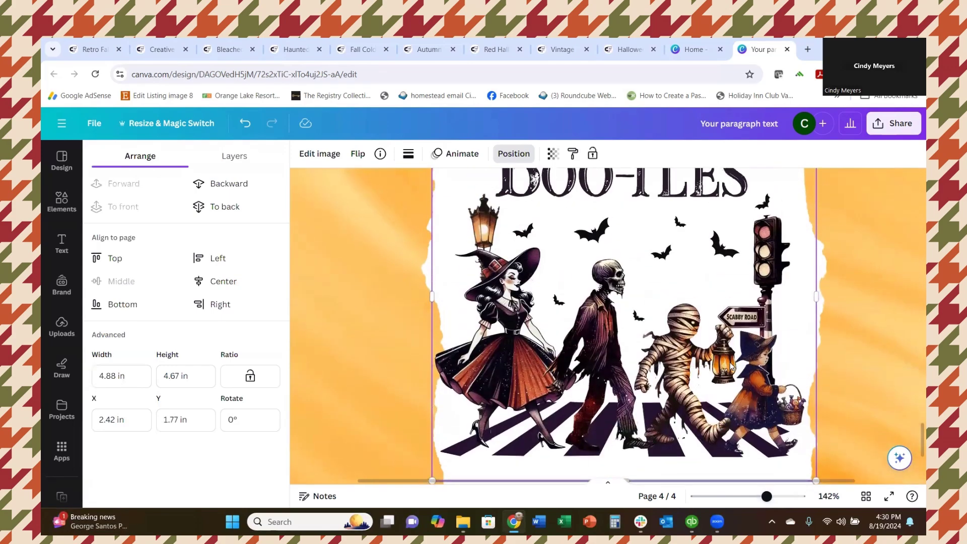
pyautogui.scroll(3, 728, 361)
pyautogui.moveTo(766, 497); pyautogui.dragTo(749, 496)
pyautogui.scroll(-2, 787, 439)
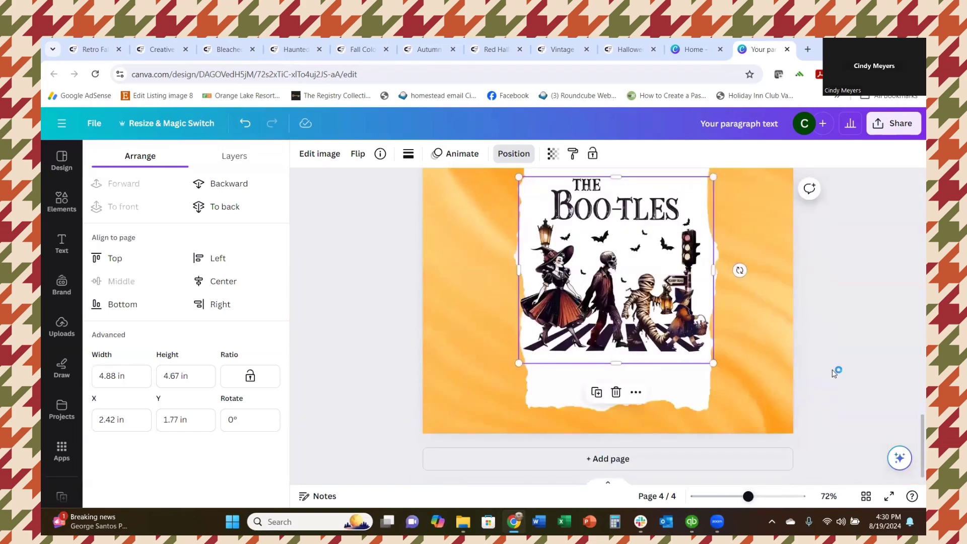
# Review the designs on the earlier pages and compare their backgrounds and splashes with page 4.
pyautogui.scroll(4, 832, 372)
pyautogui.scroll(4, 832, 368)
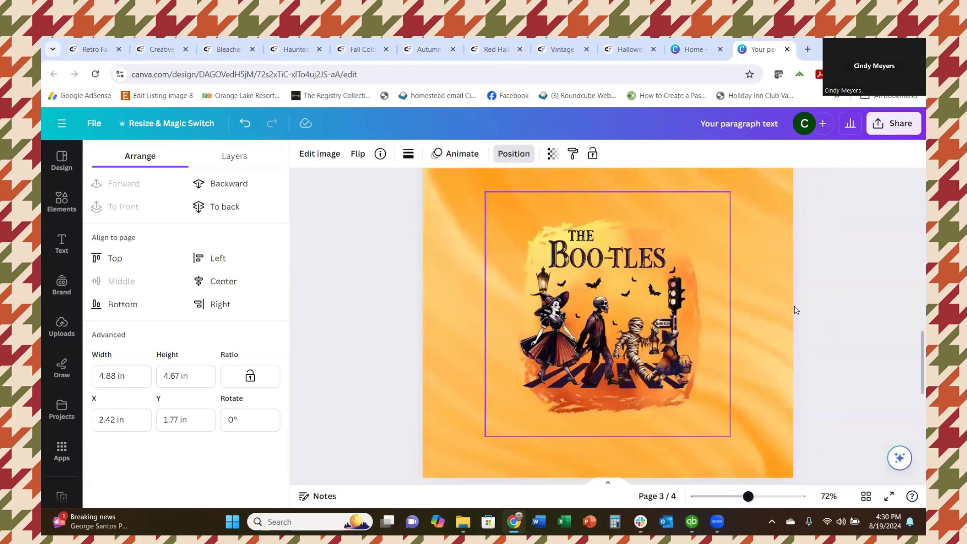
pyautogui.scroll(2, 911, 325)
pyautogui.scroll(5, 910, 325)
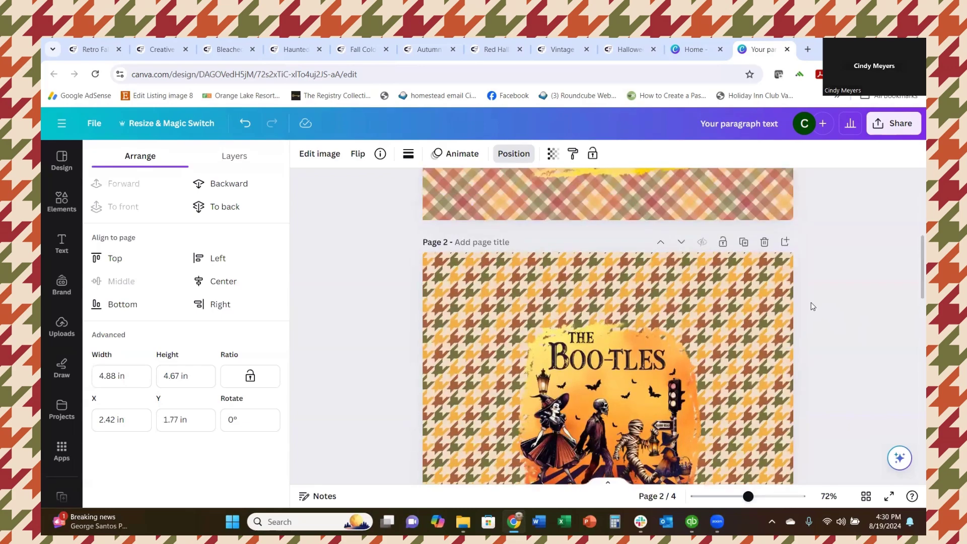
pyautogui.scroll(-4, 827, 333)
pyautogui.scroll(3, 826, 335)
pyautogui.scroll(-3, 826, 334)
pyautogui.scroll(-10, 825, 334)
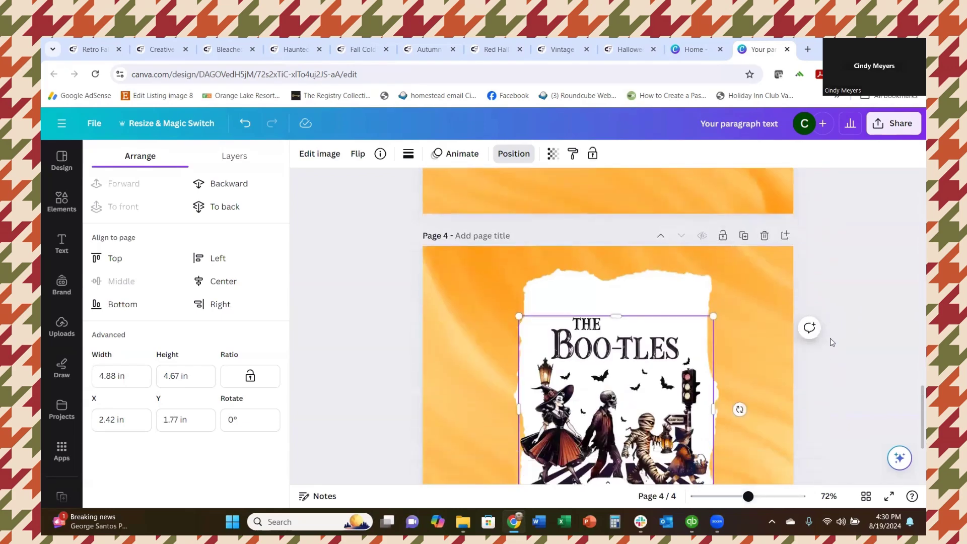
# Duplicate page 1 with the Let's Go chicken design.
pyautogui.scroll(8, 850, 340)
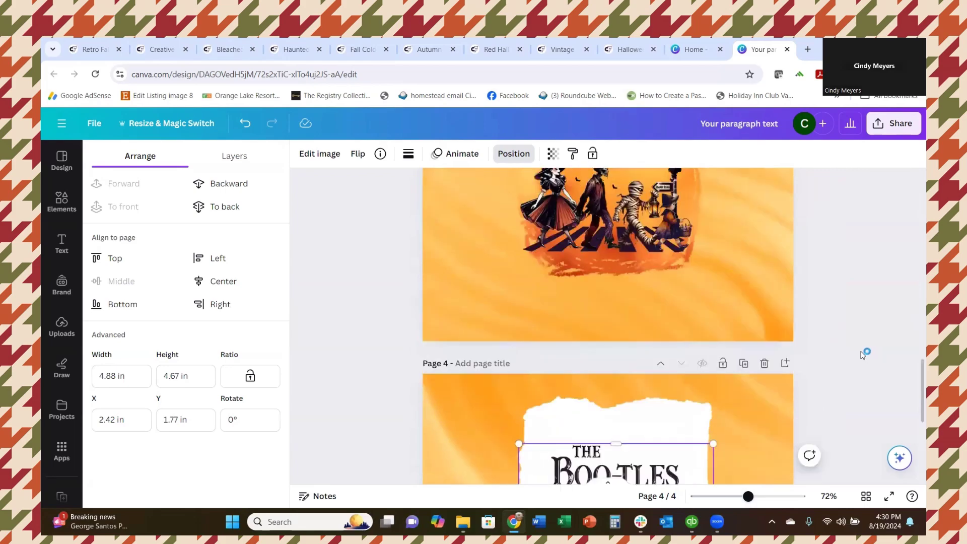
pyautogui.scroll(6, 850, 340)
pyautogui.scroll(3, 841, 339)
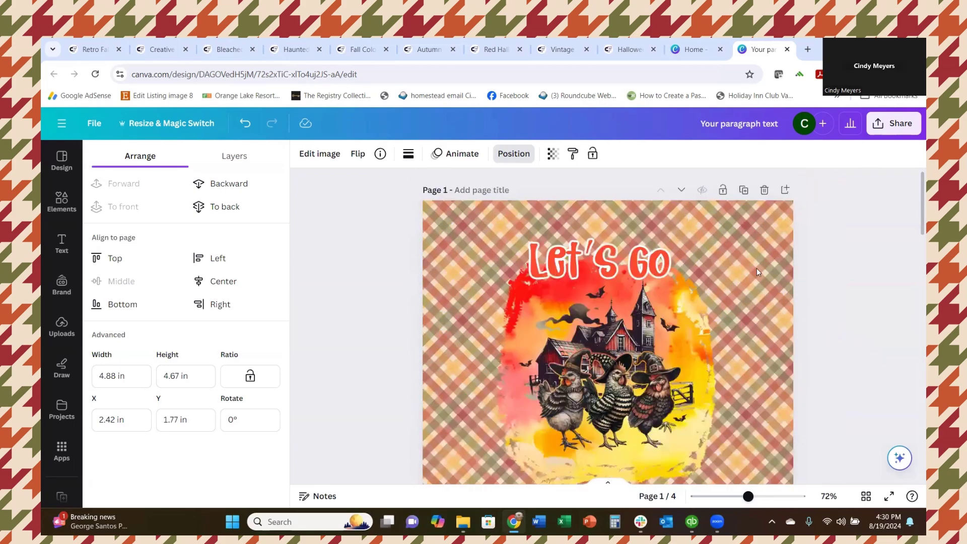
pyautogui.click(744, 192)
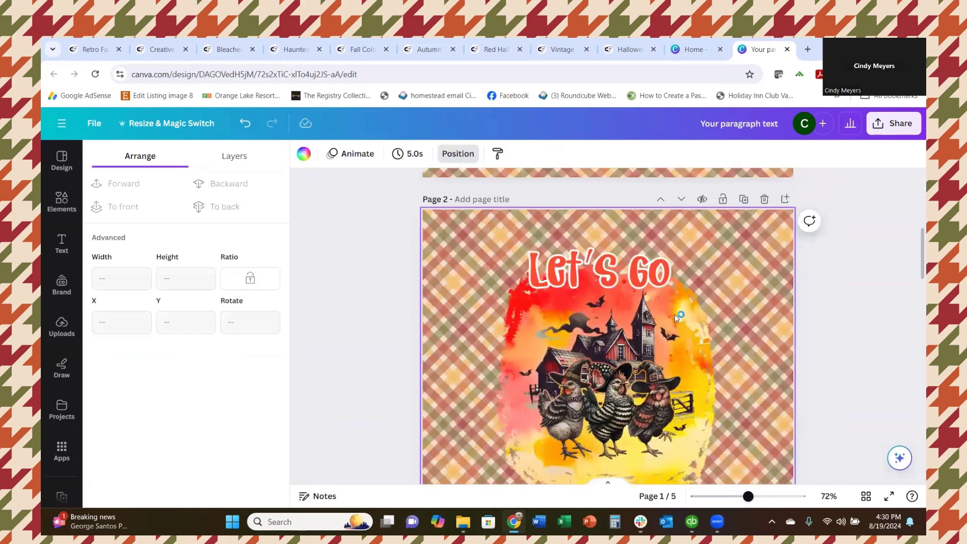
# Replace the Let's Go heading on page 2 with "Bring on the candy!".
pyautogui.click(606, 270)
pyautogui.click(605, 266)
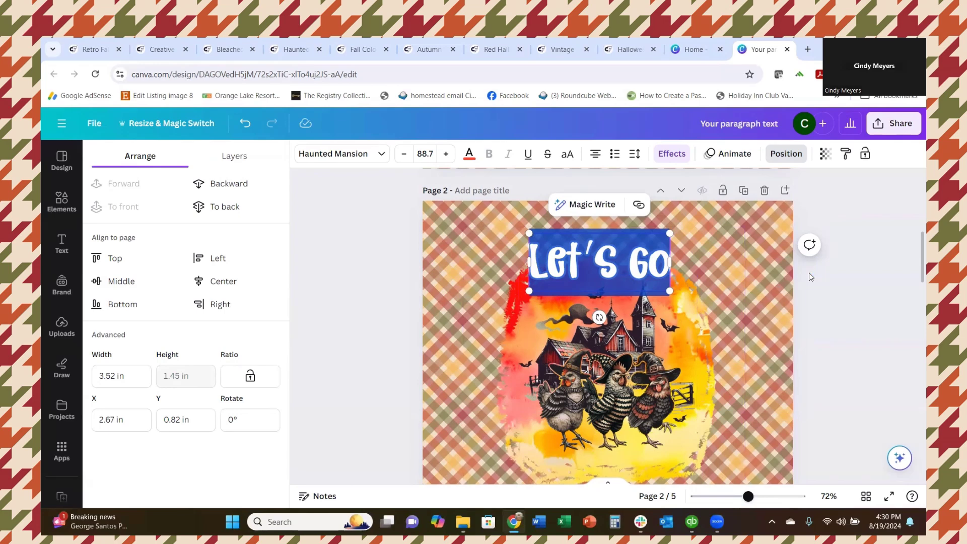
pyautogui.write('Bring')
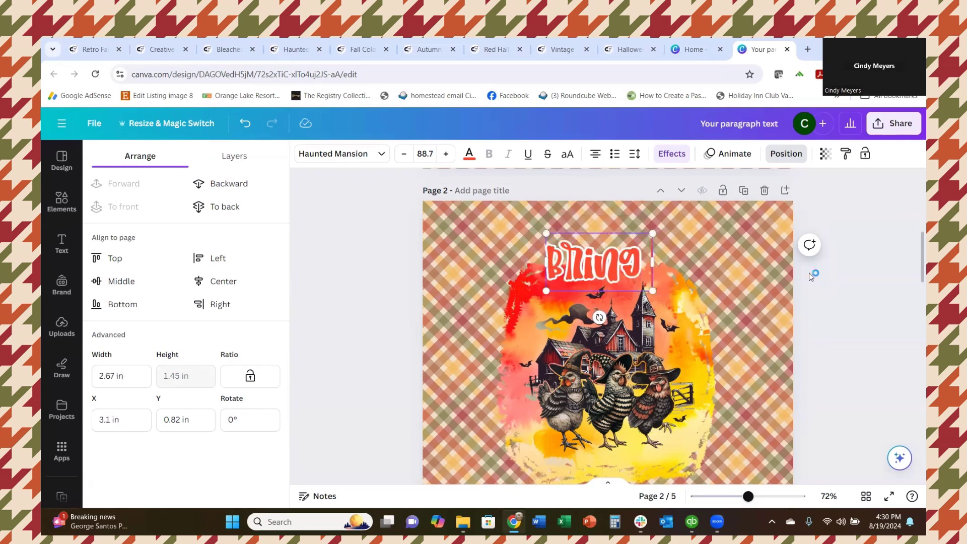
pyautogui.write(' on the')
pyautogui.write('the endd')
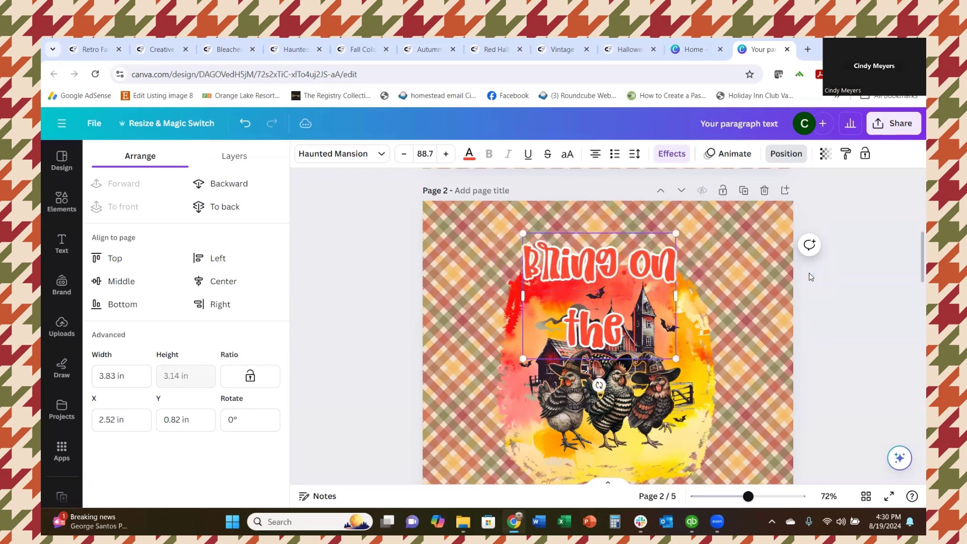
pyautogui.press('BackSpace')
pyautogui.press('BackSpace')
pyautogui.press('BackSpace')
pyautogui.press('BackSpace')
pyautogui.write('candy')
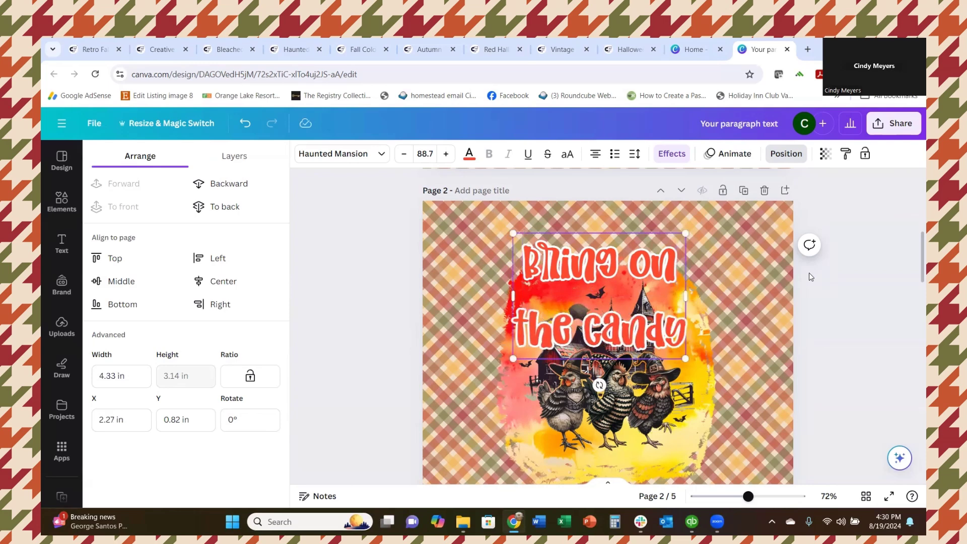
pyautogui.write('!')
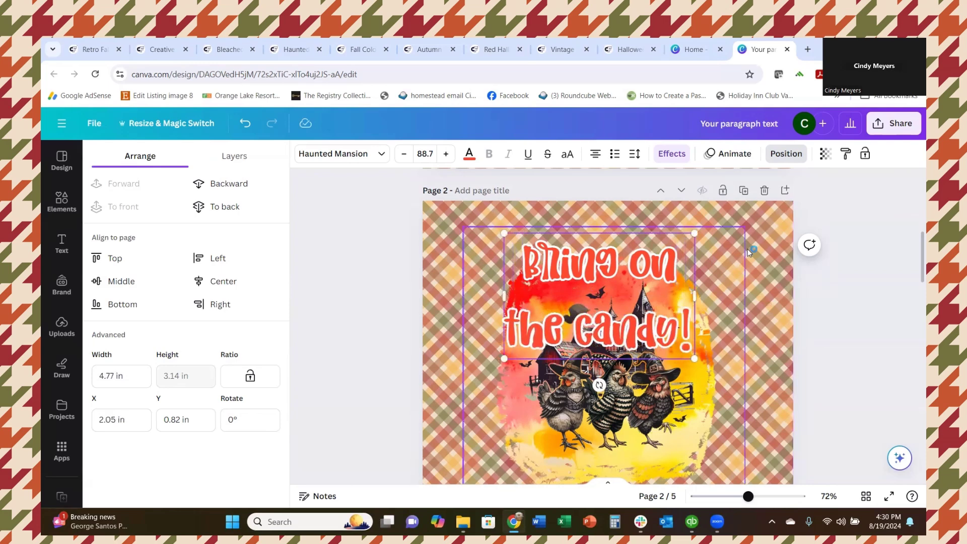
# Set the line spacing of the "Bring on the candy!" heading to 0.5.
pyautogui.click(634, 160)
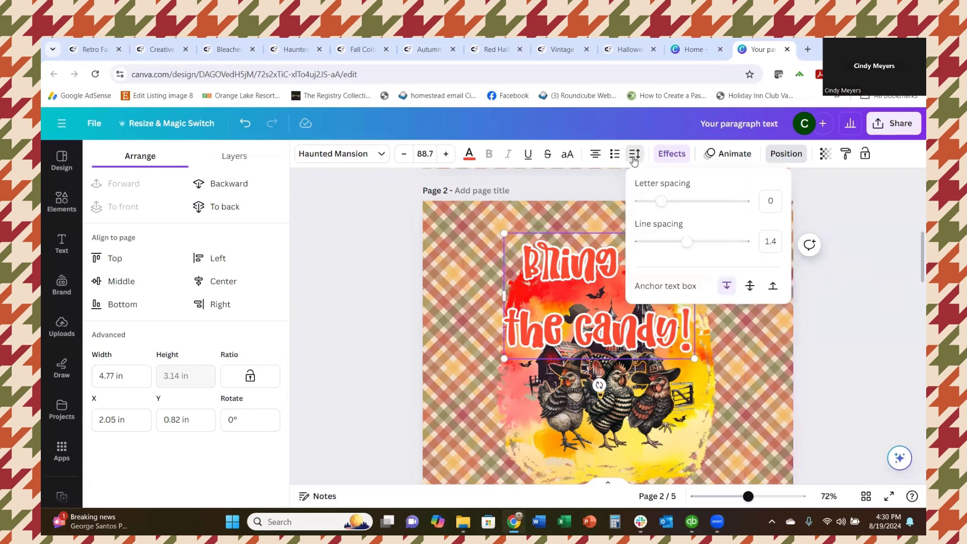
pyautogui.moveTo(686, 243); pyautogui.dragTo(636, 243)
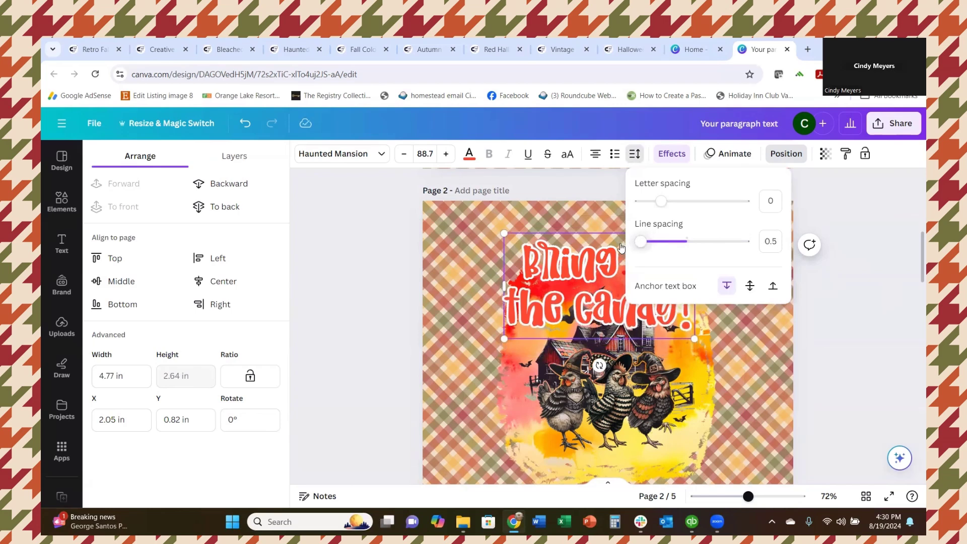
pyautogui.click(870, 265)
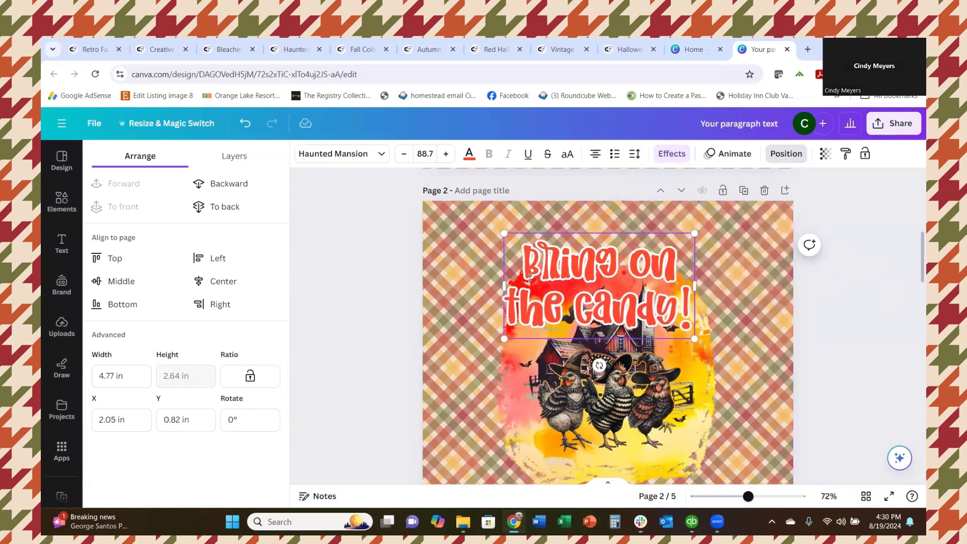
# Delete the plaid background from page 2 and look through the uploaded images for a replacement.
pyautogui.click(760, 312)
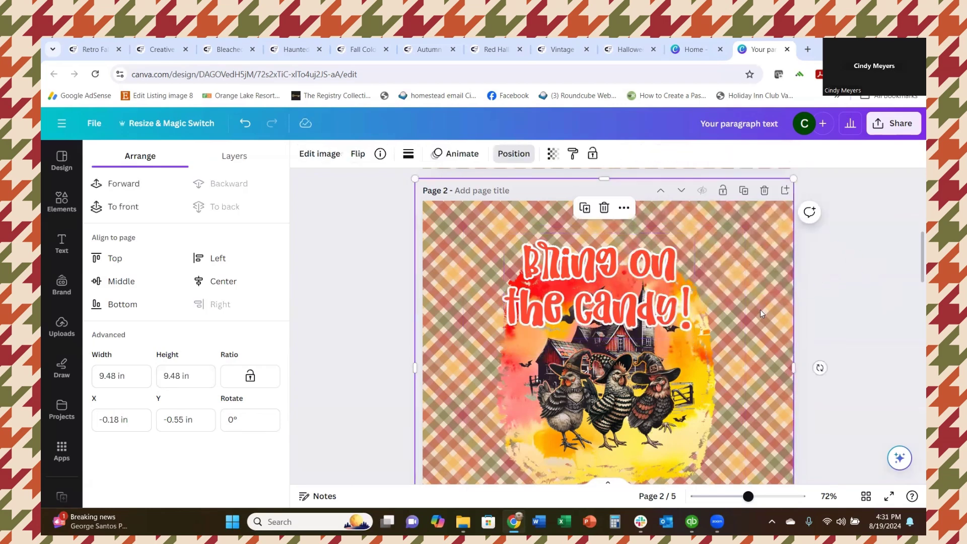
pyautogui.press('Delete')
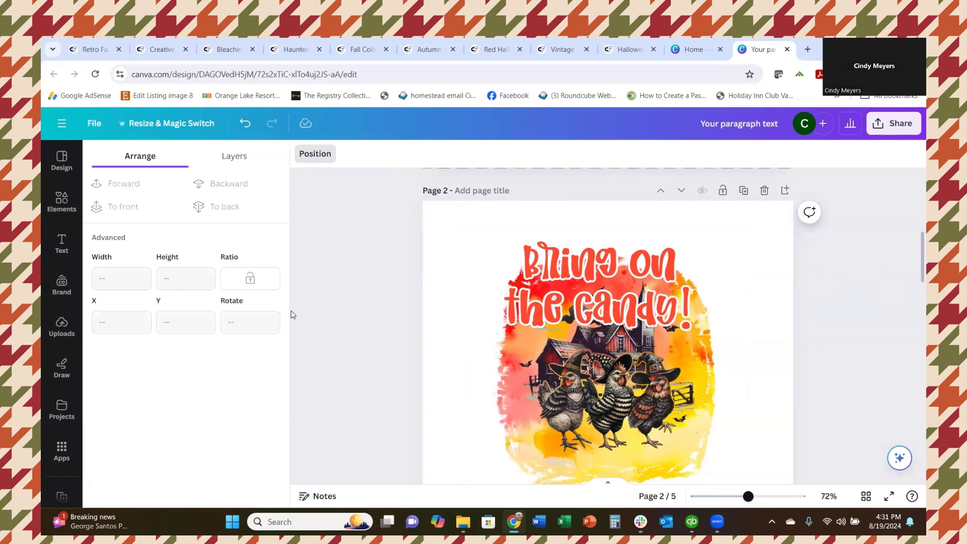
pyautogui.click(60, 326)
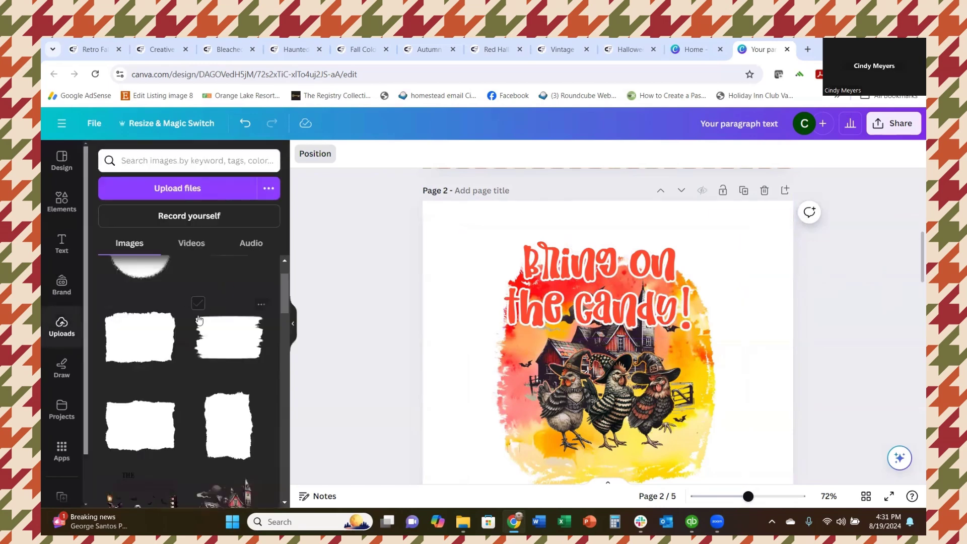
pyautogui.scroll(-10, 200, 320)
pyautogui.scroll(10, 192, 347)
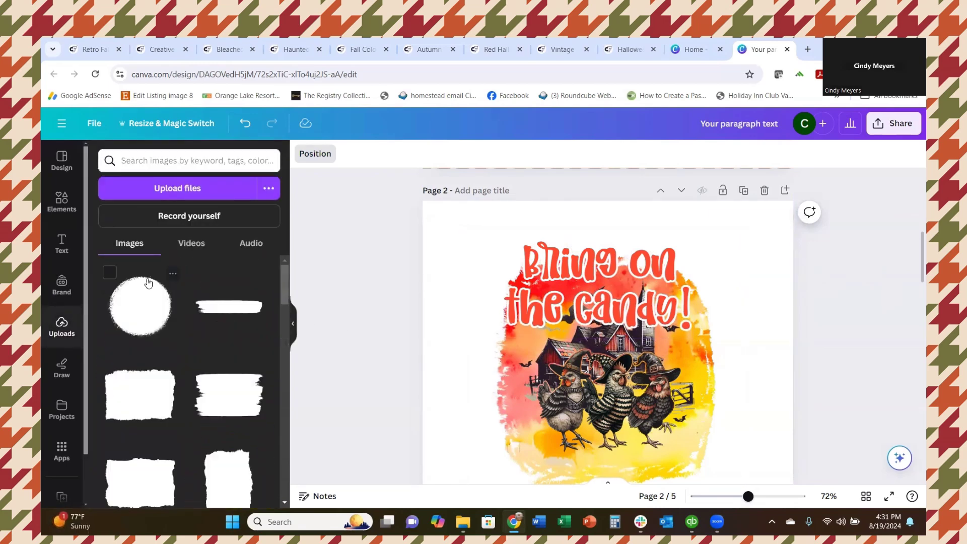
# Search the element graphics for "Fall background" and add the plain brown-orange gradient to page 2.
pyautogui.click(61, 201)
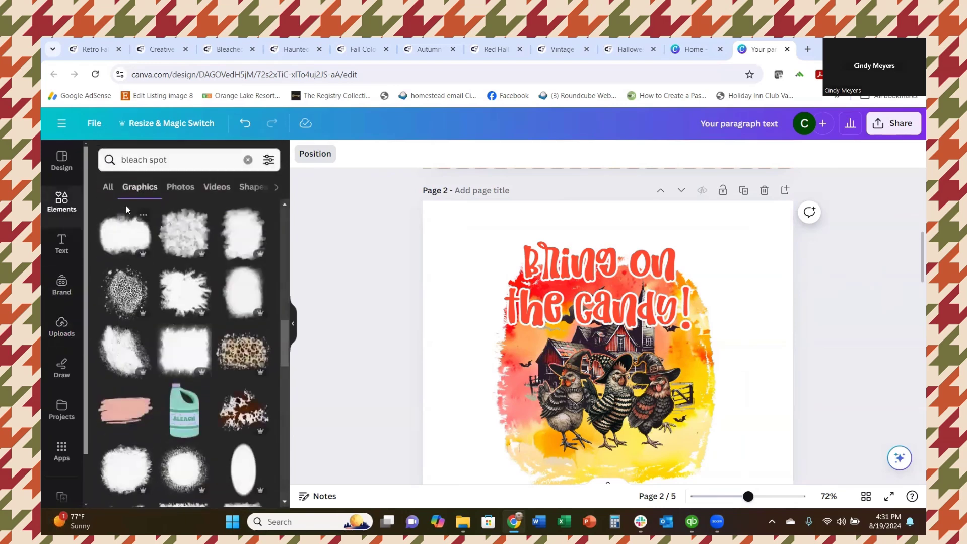
pyautogui.click(248, 161)
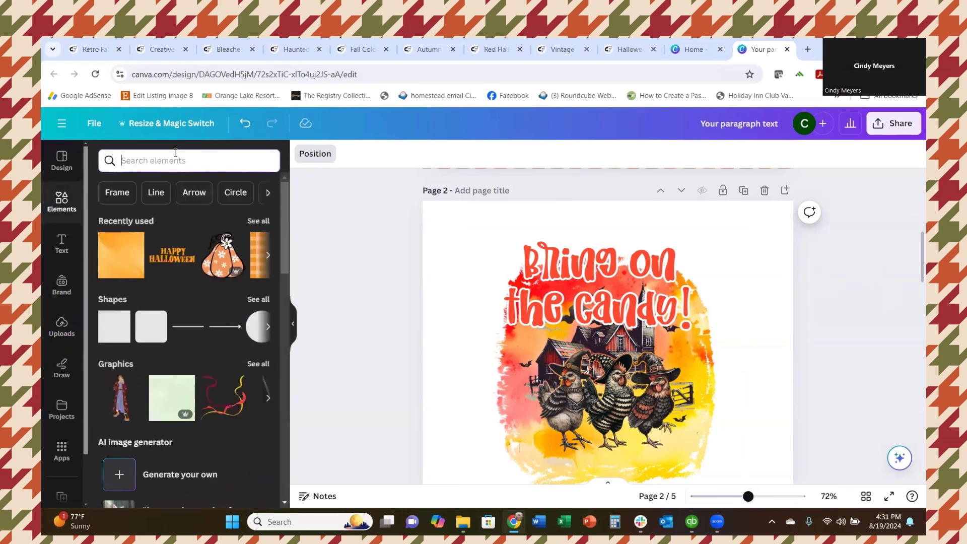
pyautogui.write('fall back')
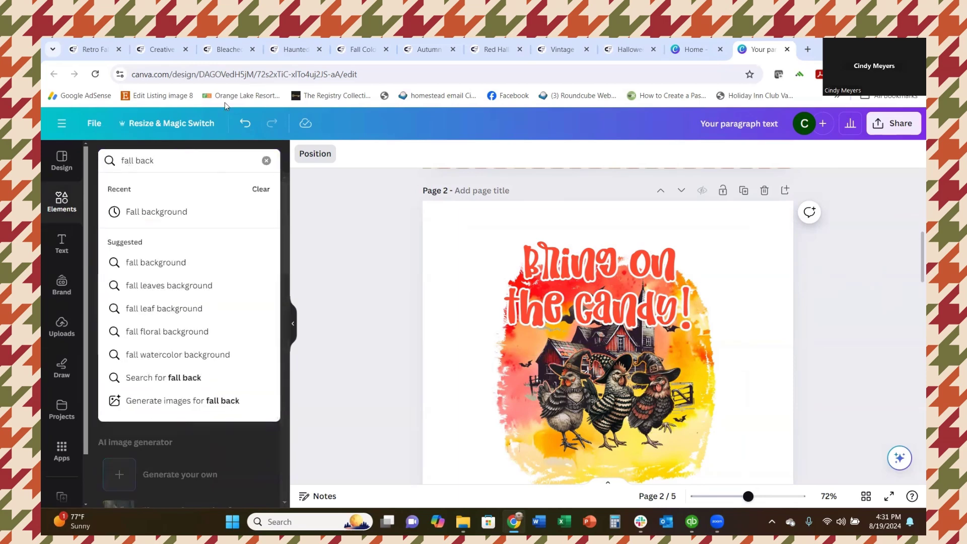
pyautogui.click(160, 213)
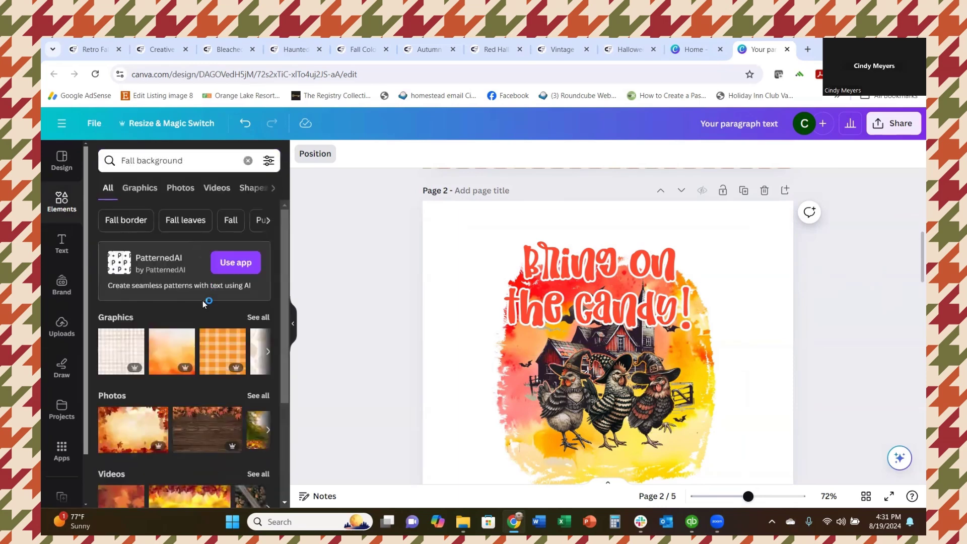
pyautogui.scroll(-3, 180, 349)
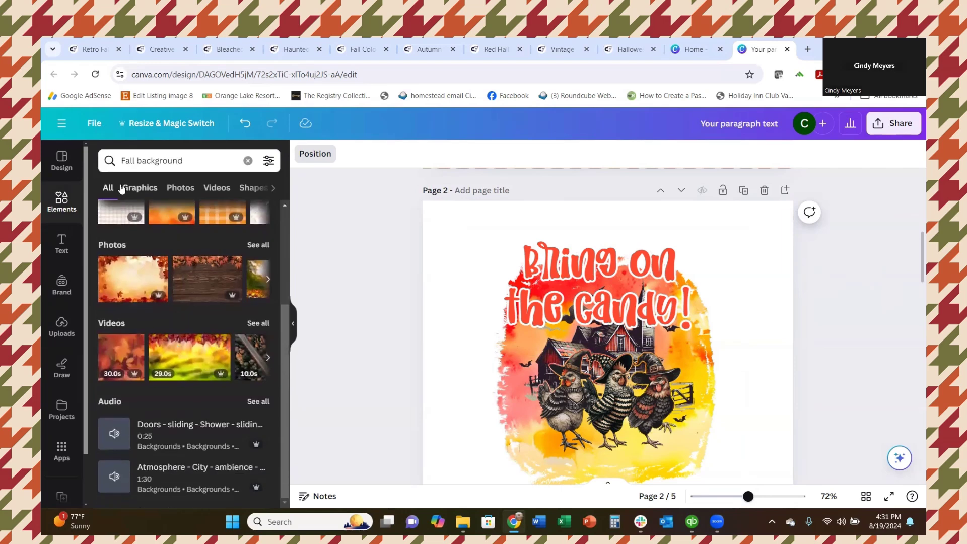
pyautogui.click(137, 190)
pyautogui.scroll(-3, 166, 243)
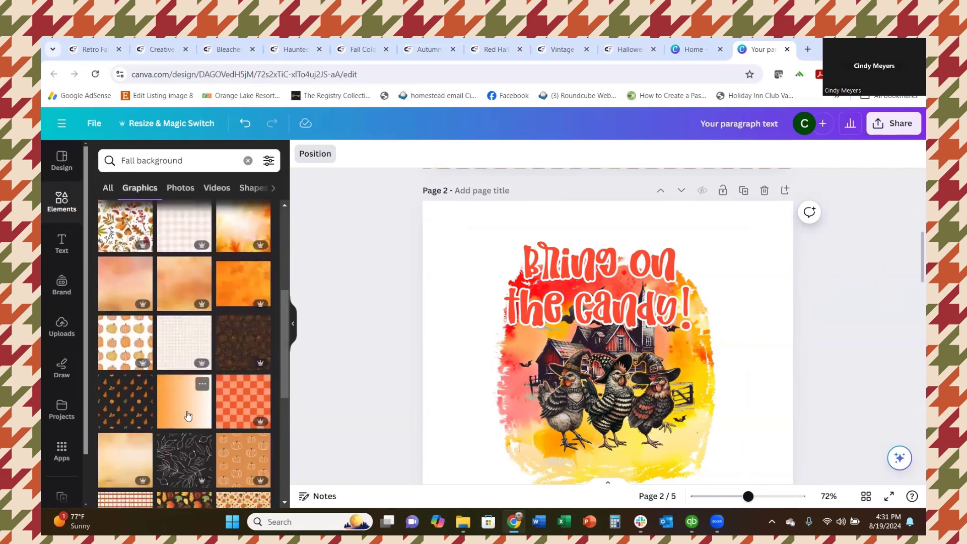
pyautogui.scroll(-1, 196, 416)
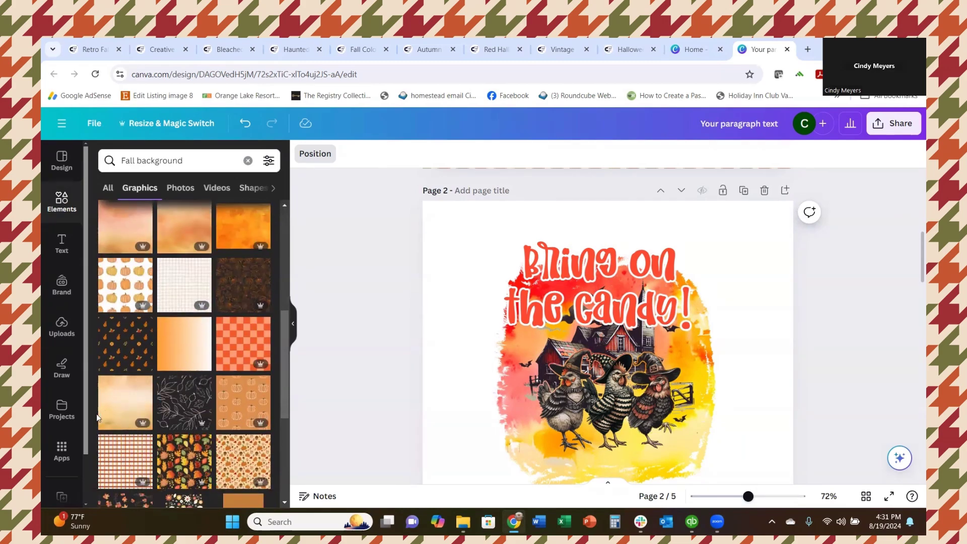
pyautogui.scroll(-4, 189, 412)
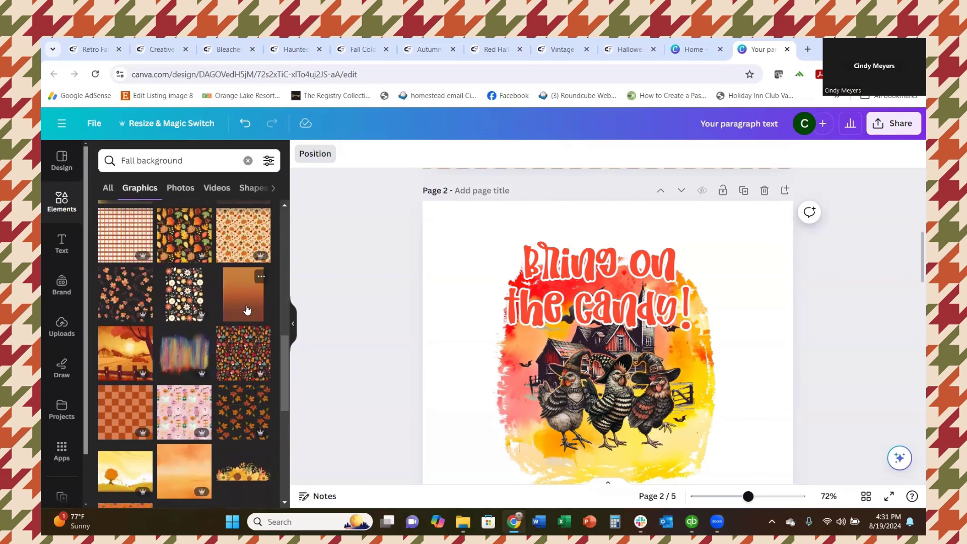
pyautogui.click(246, 309)
# Move and enlarge the brown gradient to about 9.36 × 12.48 in so it covers all of page 2.
pyautogui.moveTo(624, 406); pyautogui.dragTo(533, 365)
pyautogui.click(727, 497)
pyautogui.moveTo(615, 394); pyautogui.dragTo(725, 470)
pyautogui.click(652, 361)
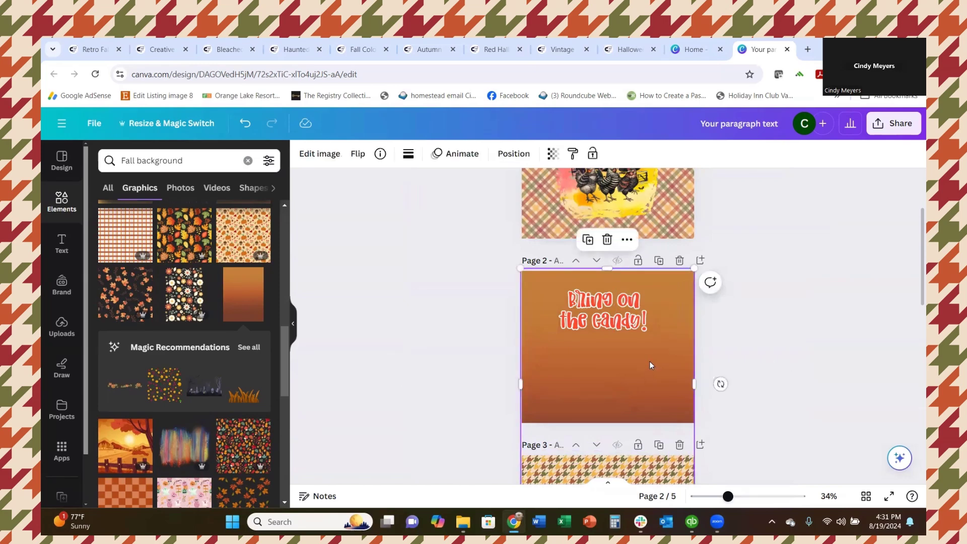
# Send the brown gradient to the back of page 2, behind the splash, chickens and heading.
pyautogui.click(752, 497)
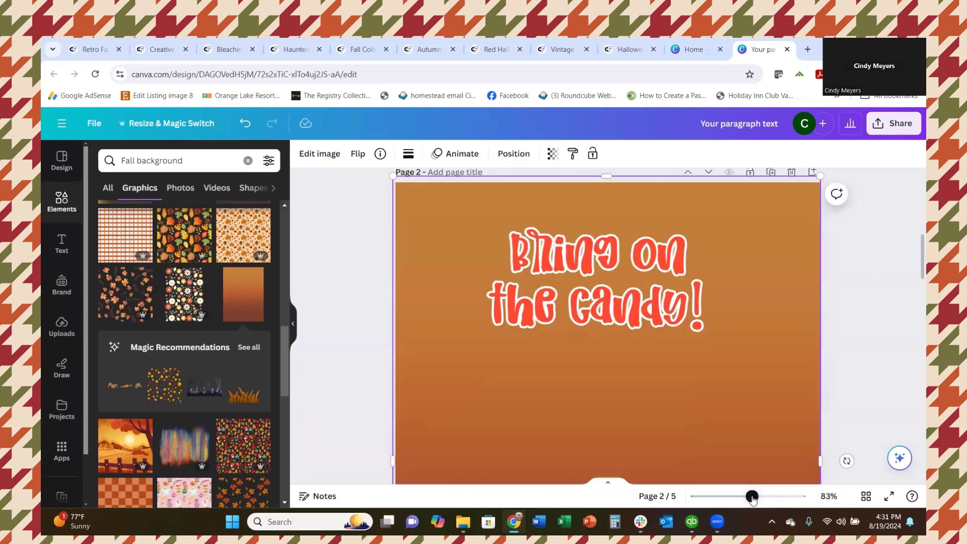
pyautogui.scroll(-3, 720, 388)
pyautogui.scroll(4, 710, 377)
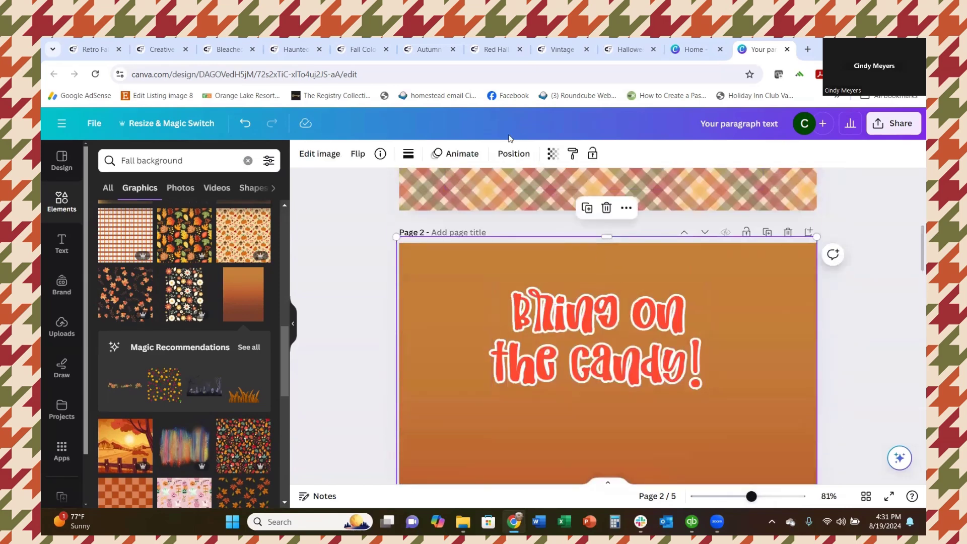
pyautogui.click(511, 153)
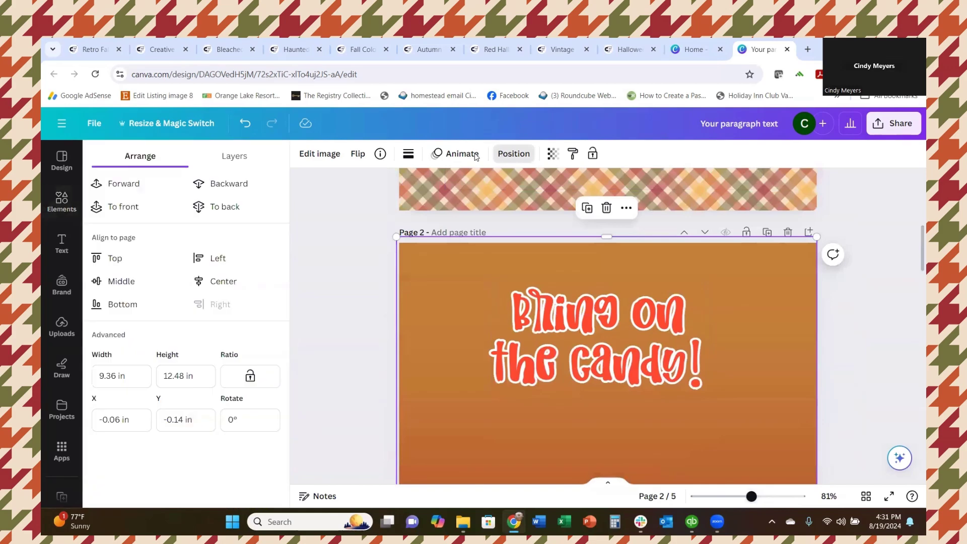
pyautogui.click(218, 205)
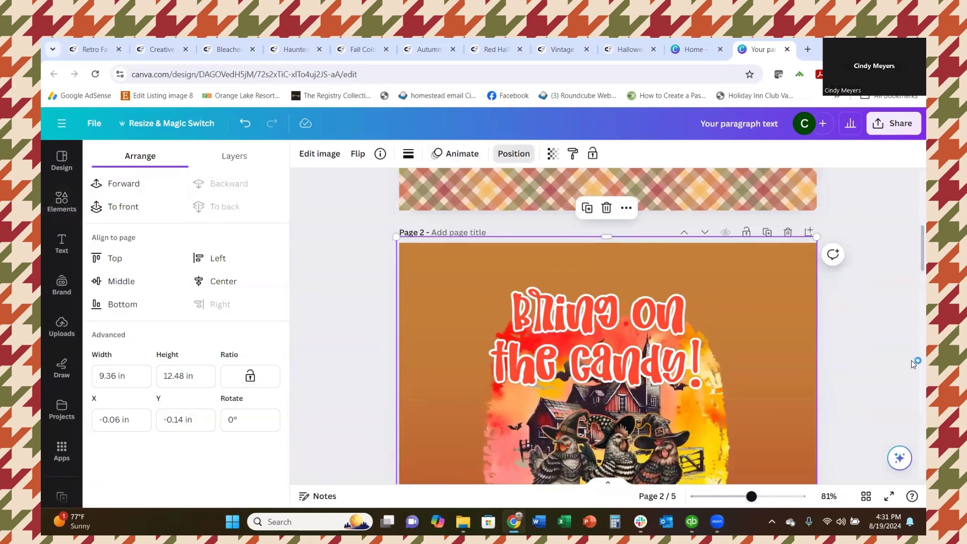
# Shrink the "Bring on the candy!" heading to about 2.97 in wide and place it centred above the haunted house.
pyautogui.scroll(-1, 802, 353)
pyautogui.moveTo(573, 307); pyautogui.dragTo(590, 279)
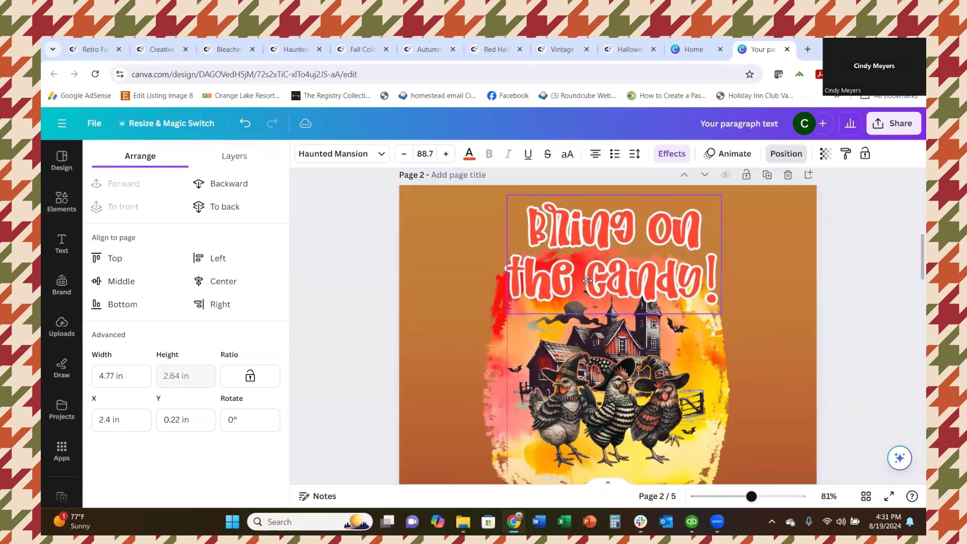
pyautogui.moveTo(719, 194); pyautogui.dragTo(638, 240)
pyautogui.moveTo(558, 293); pyautogui.dragTo(612, 490)
pyautogui.scroll(-3, 585, 327)
pyautogui.moveTo(591, 291); pyautogui.dragTo(597, 233)
pyautogui.scroll(3, 580, 314)
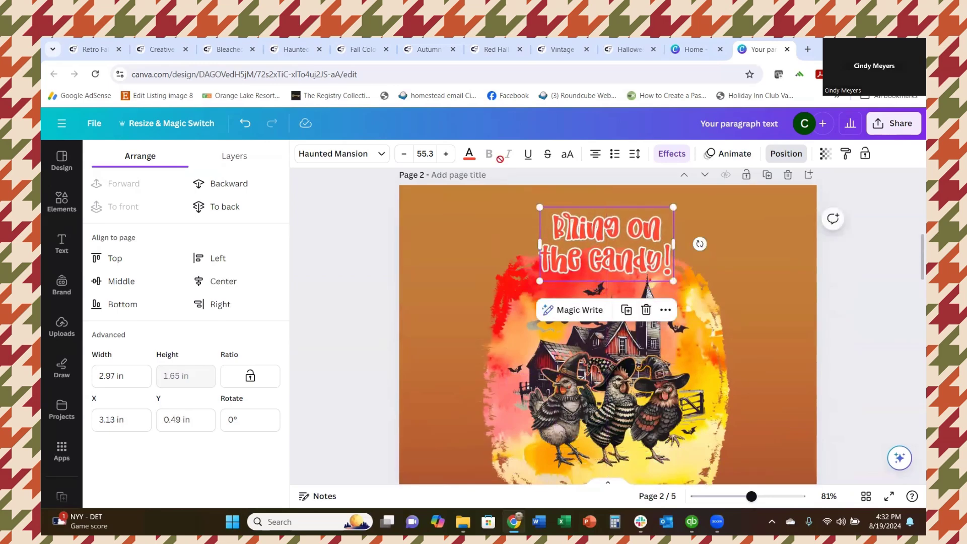
# Recolour the "Bring on the candy!" heading, trying two reddish browns and settling on the dark grey-brown from the chicken artwork's photo colours.
pyautogui.click(469, 153)
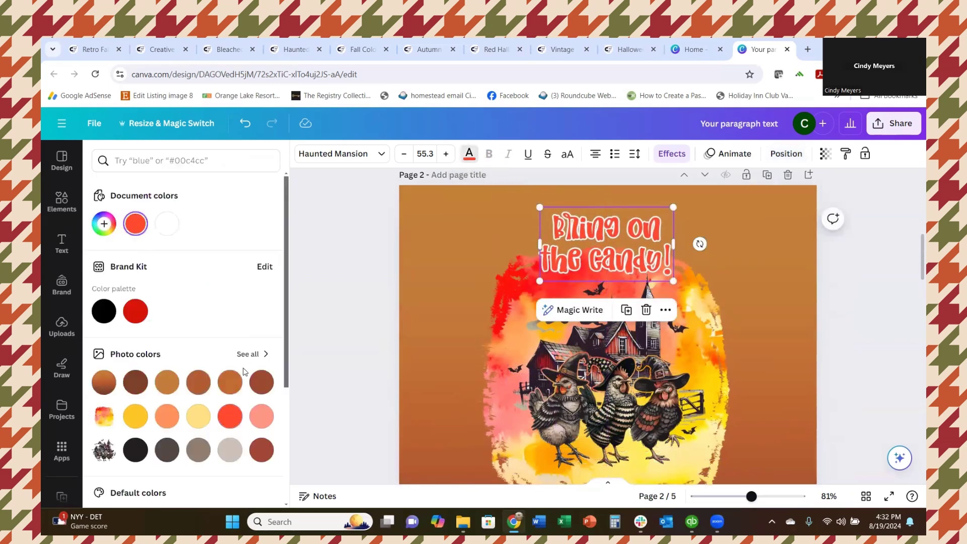
pyautogui.click(262, 392)
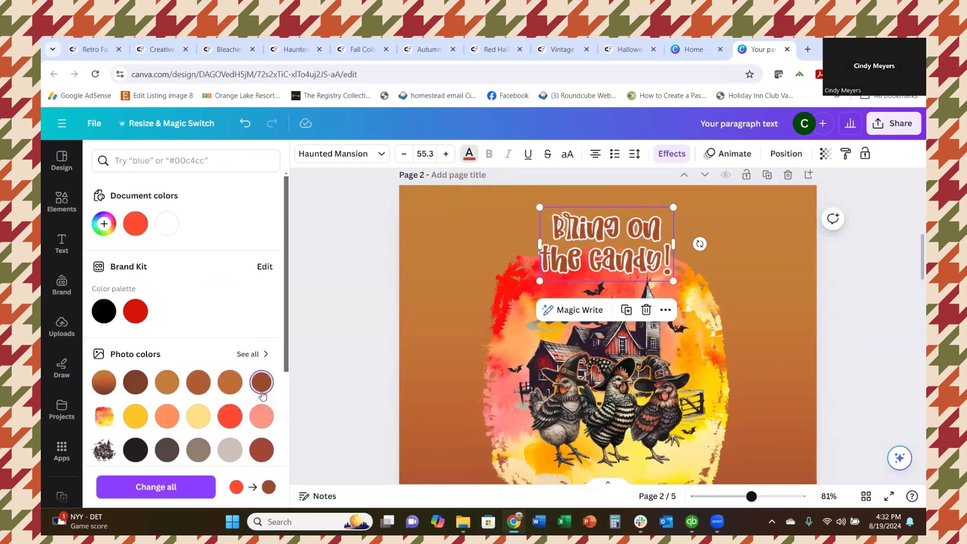
pyautogui.click(260, 450)
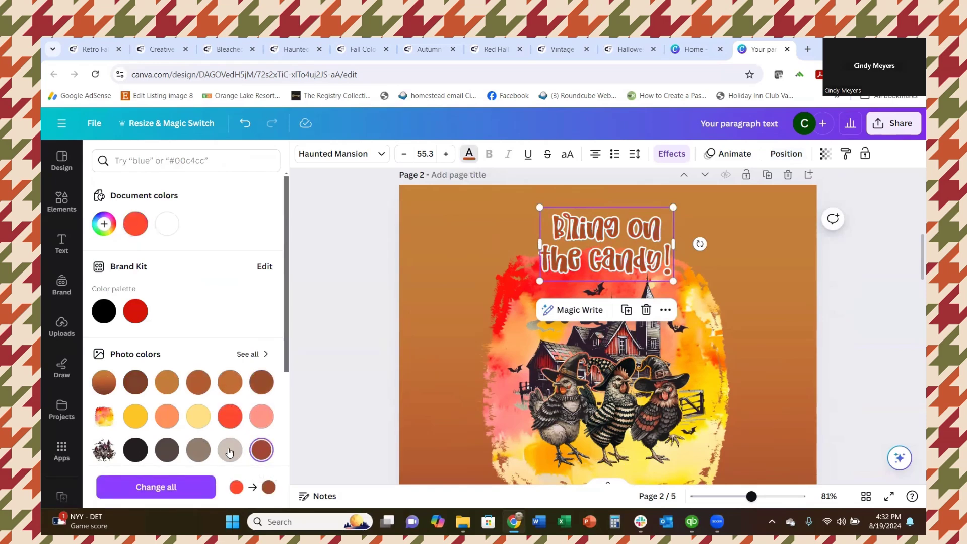
pyautogui.click(171, 453)
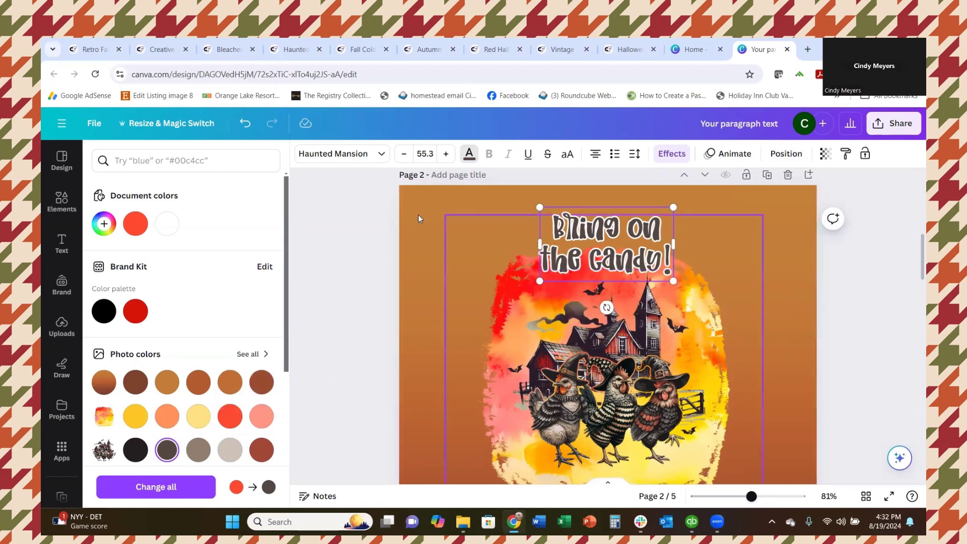
# Browse the font list, try Old Standard on the "the candy!" line of page 2's heading, and undo it.
pyautogui.click(383, 155)
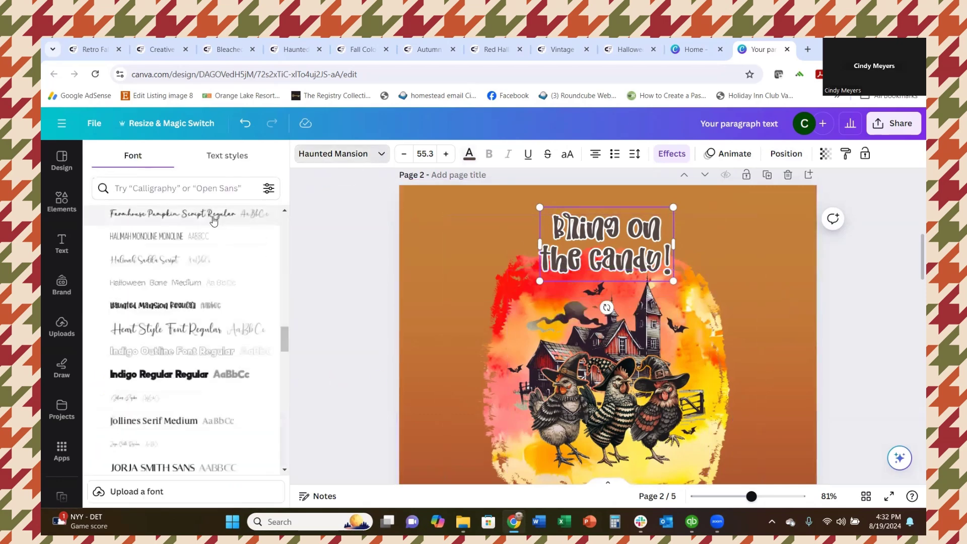
pyautogui.scroll(-10, 202, 282)
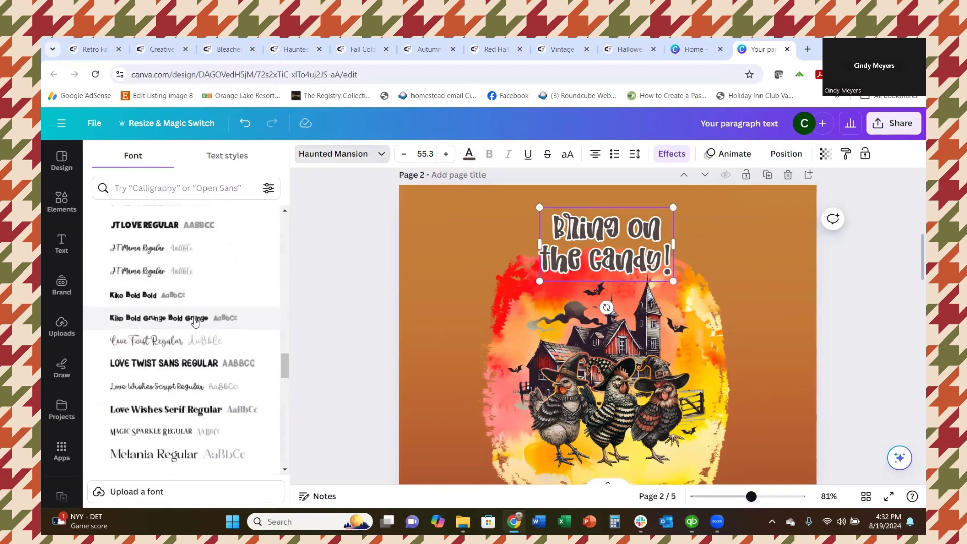
pyautogui.scroll(-10, 186, 325)
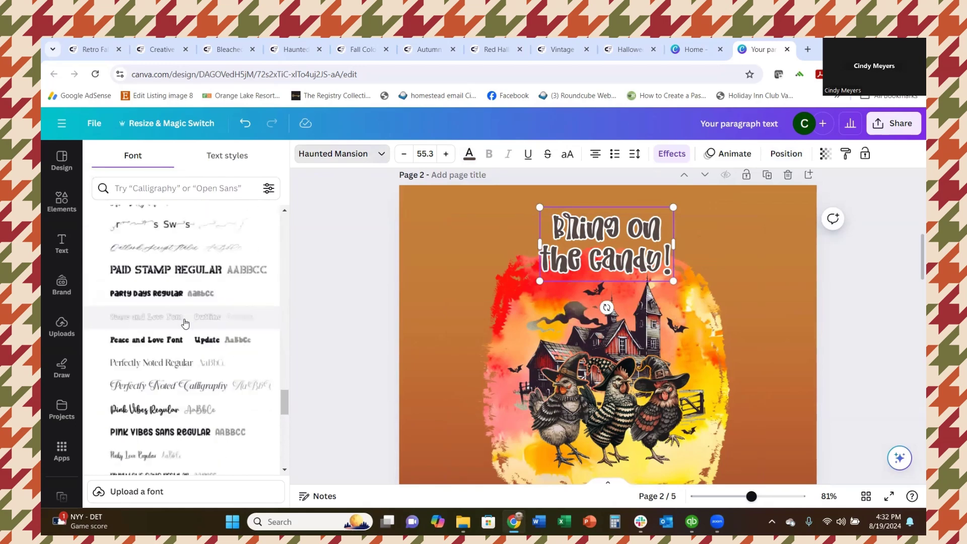
pyautogui.scroll(2, 171, 328)
pyautogui.scroll(-6, 171, 328)
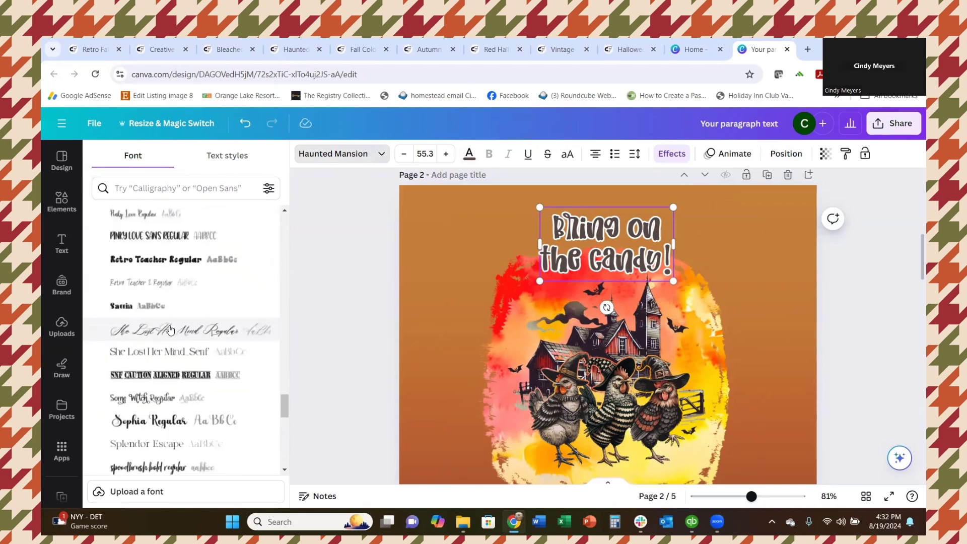
pyautogui.scroll(-8, 170, 329)
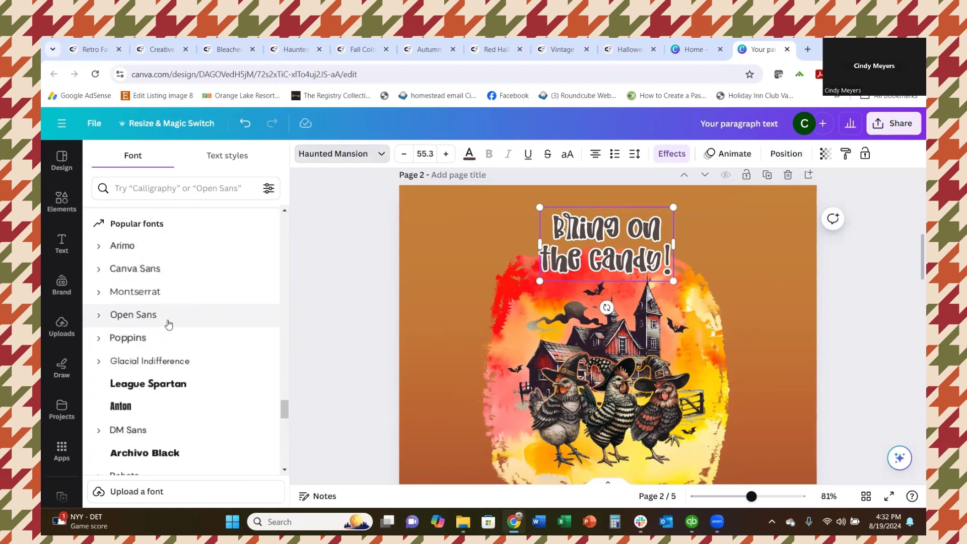
pyautogui.scroll(-5, 166, 327)
pyautogui.scroll(-5, 164, 438)
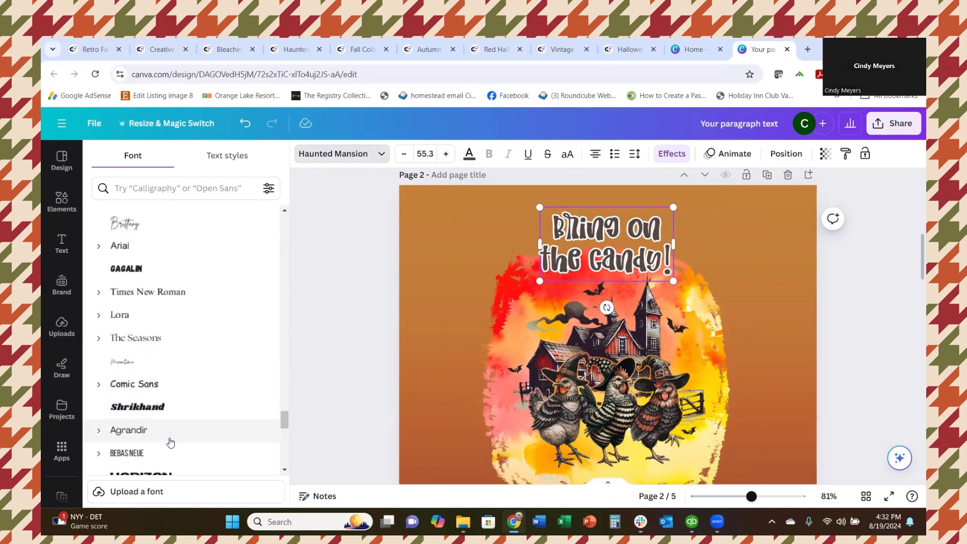
pyautogui.scroll(-5, 183, 376)
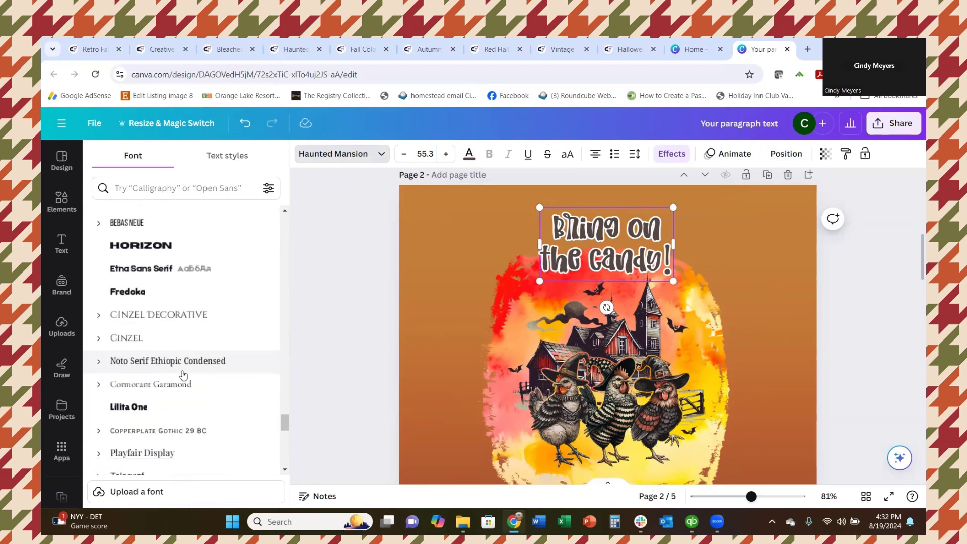
pyautogui.scroll(-8, 182, 375)
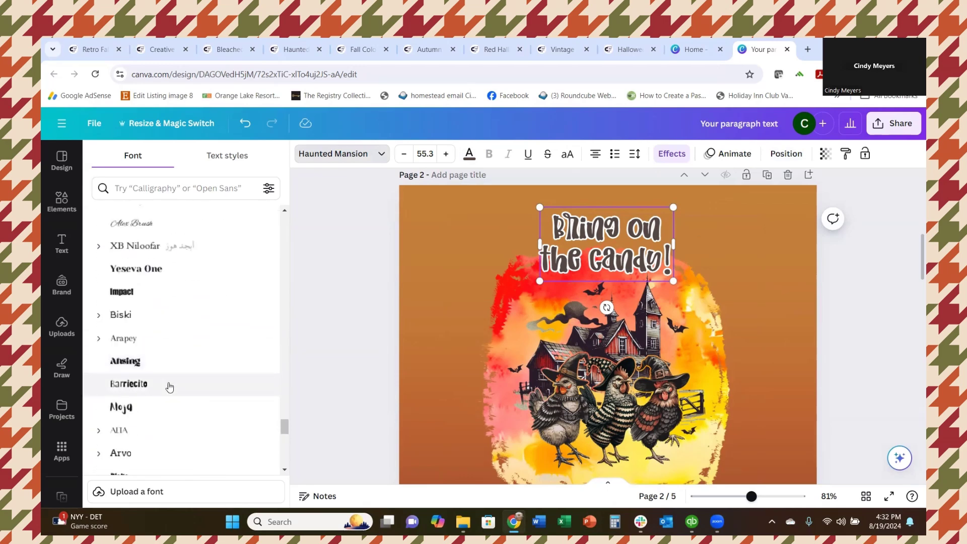
pyautogui.scroll(-9, 138, 442)
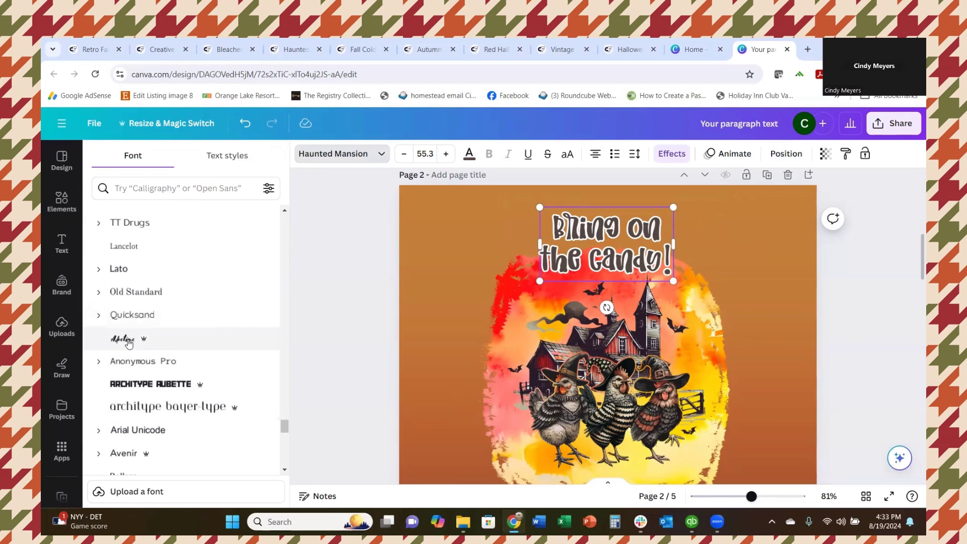
pyautogui.click(141, 296)
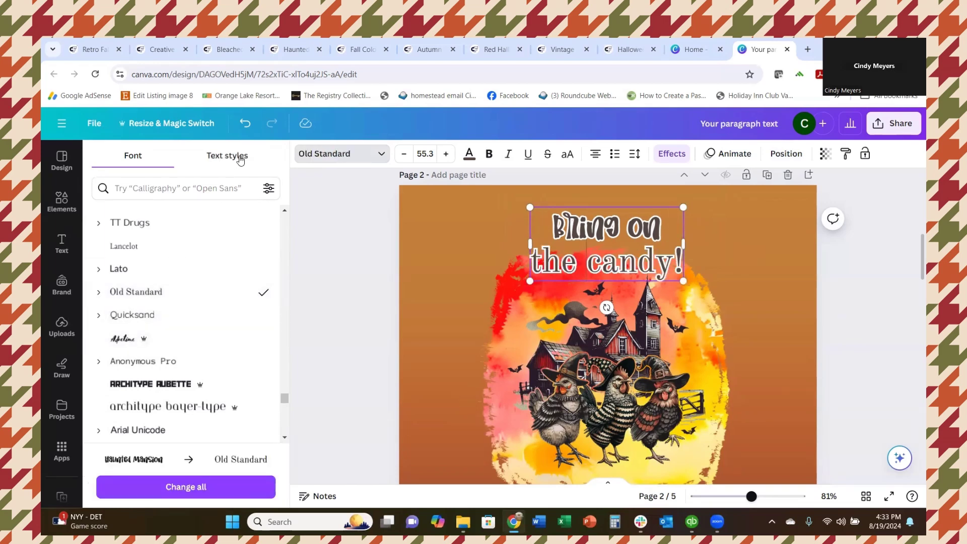
pyautogui.click(246, 130)
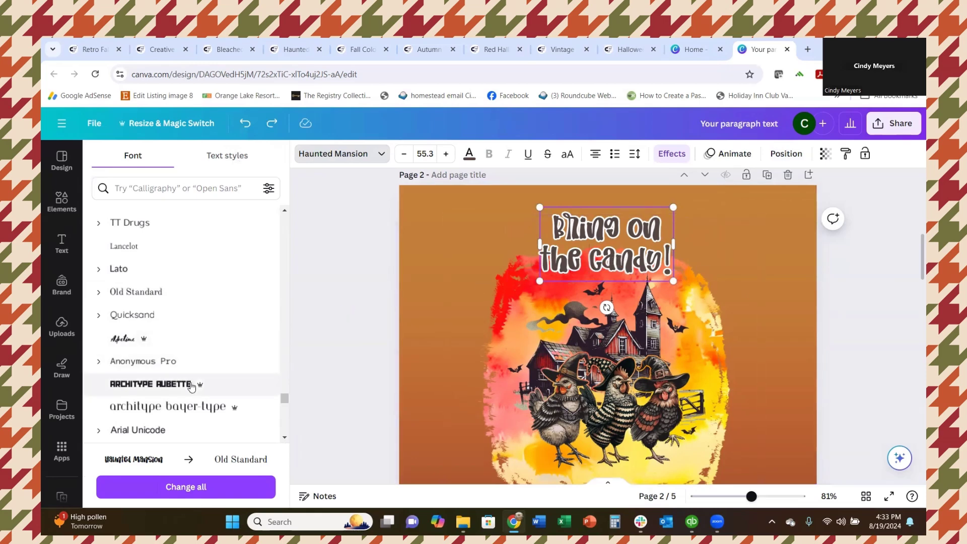
# Set both lines of page 2's "Bring on the candy!" heading in the uploaded Bone Regular font.
pyautogui.scroll(5, 187, 378)
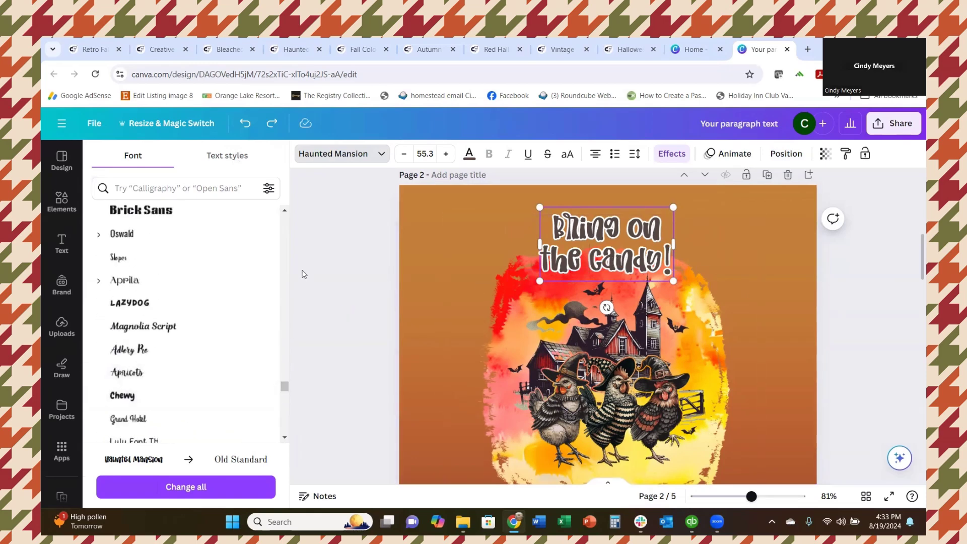
pyautogui.scroll(8, 285, 377)
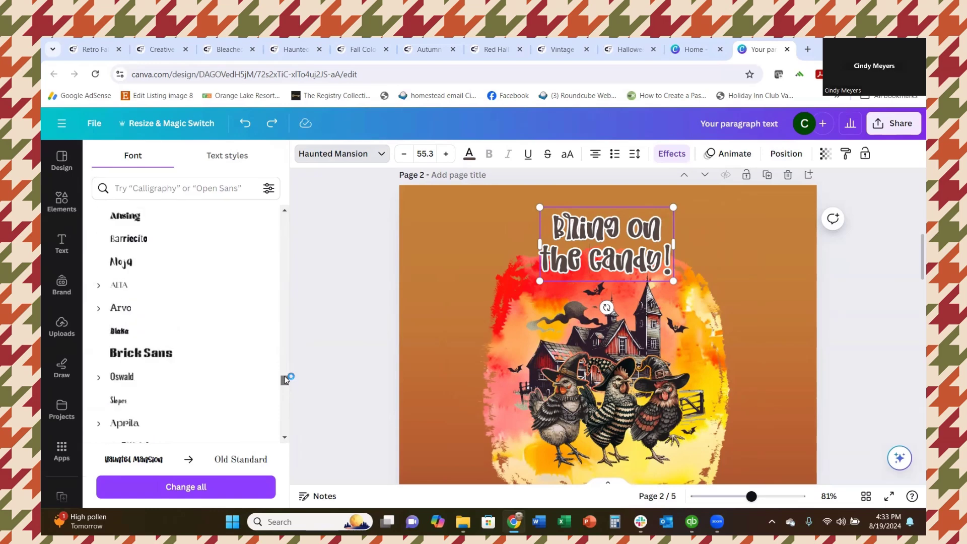
pyautogui.scroll(10, 280, 303)
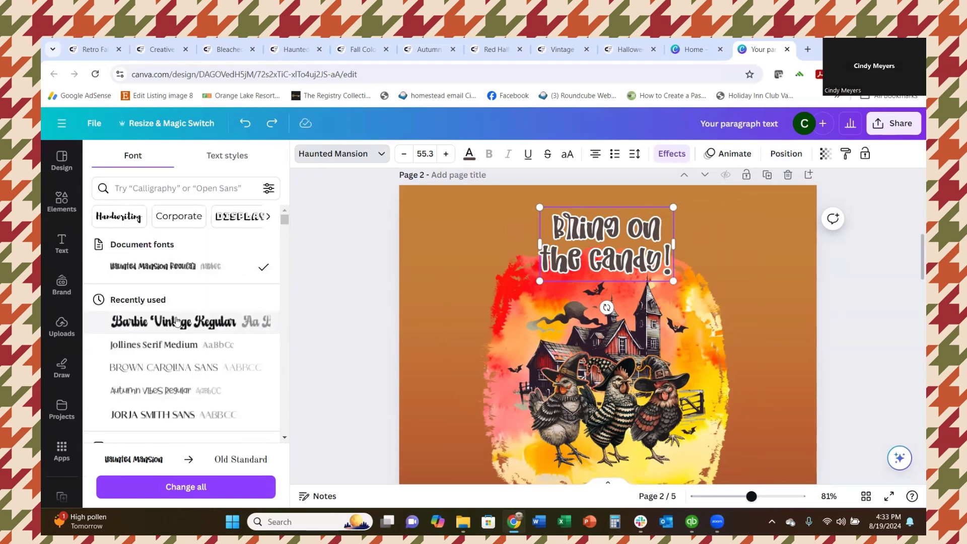
pyautogui.scroll(-4, 168, 360)
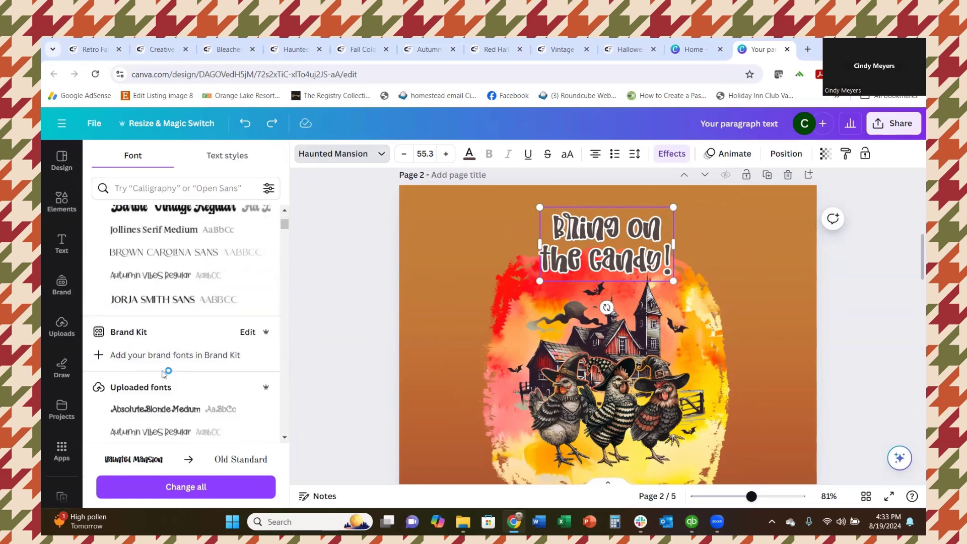
pyautogui.scroll(-1, 162, 375)
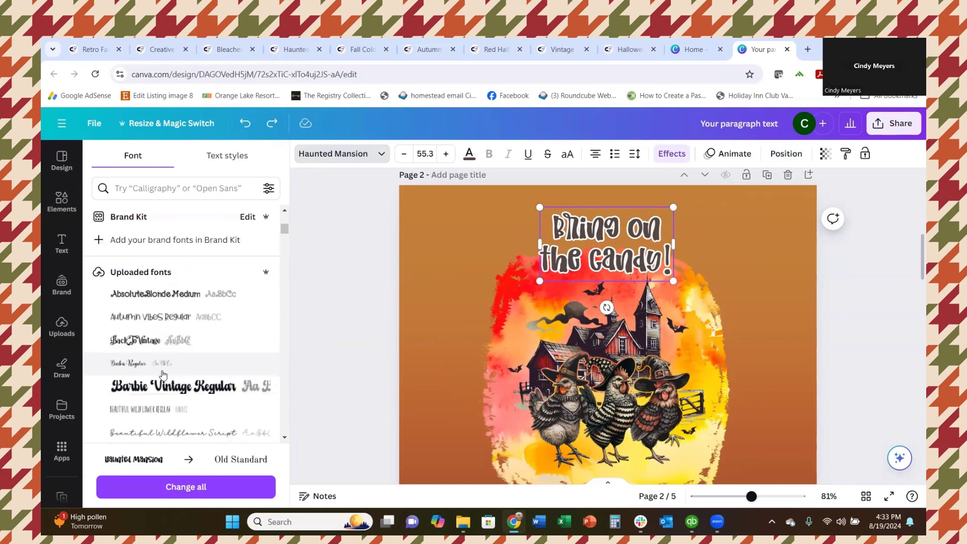
pyautogui.scroll(-3, 162, 375)
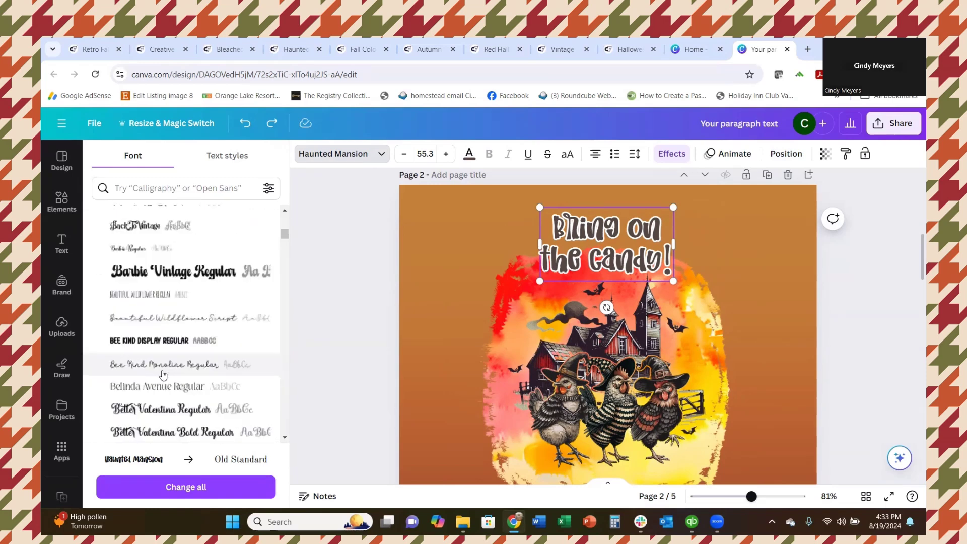
pyautogui.scroll(-1, 162, 375)
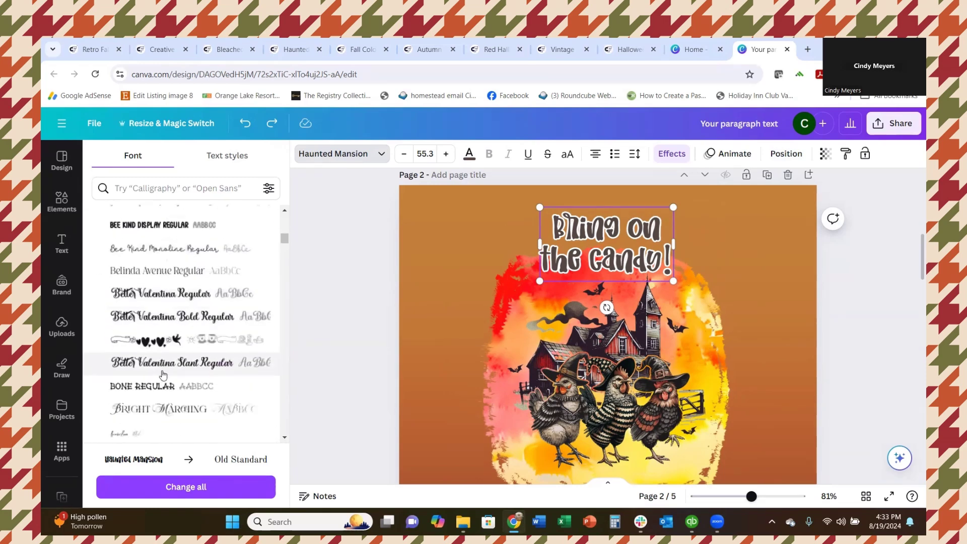
pyautogui.click(149, 391)
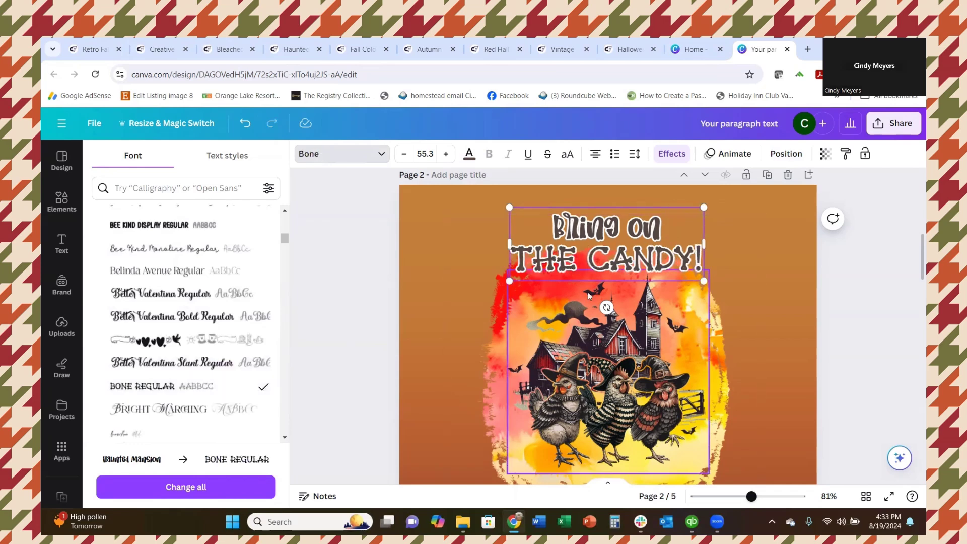
pyautogui.hotkey('ctrl', 'z')
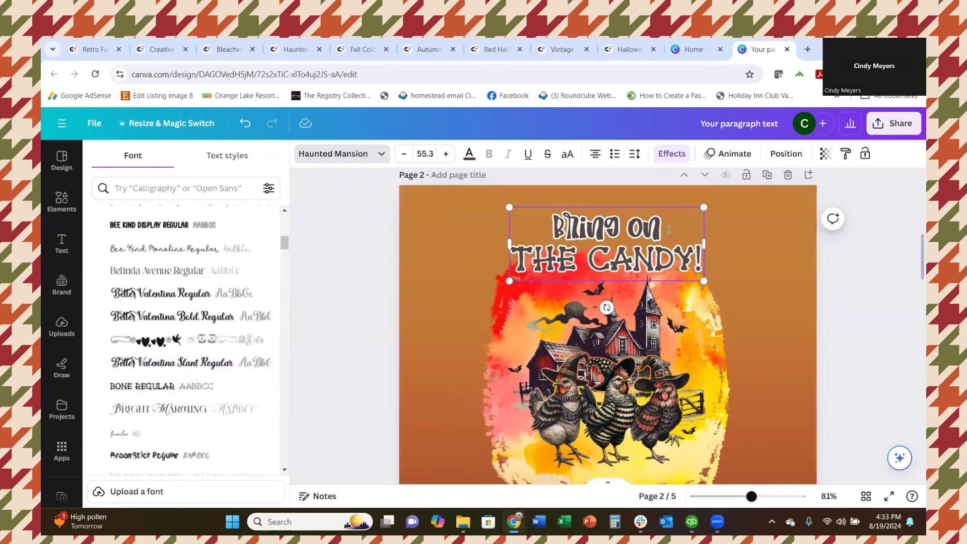
pyautogui.moveTo(670, 230); pyautogui.dragTo(521, 234)
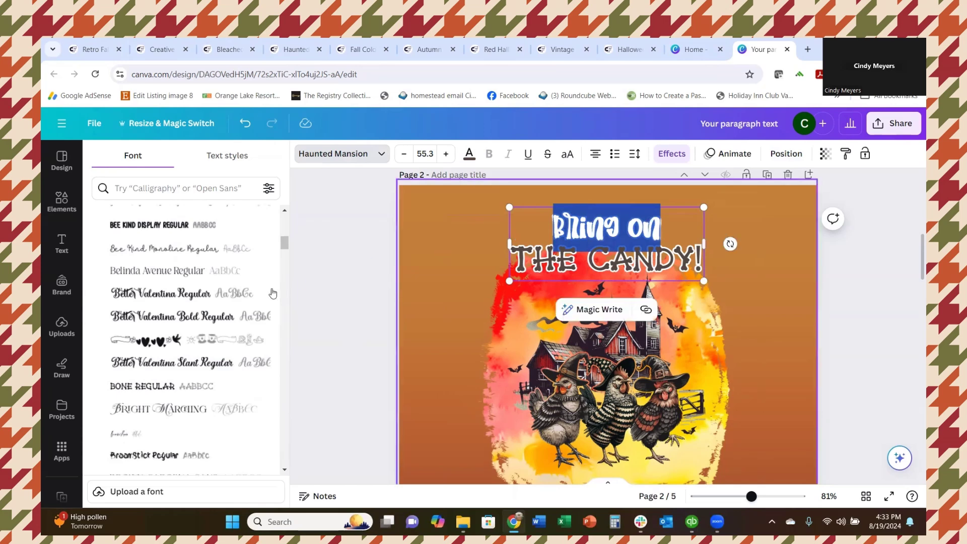
pyautogui.click(142, 386)
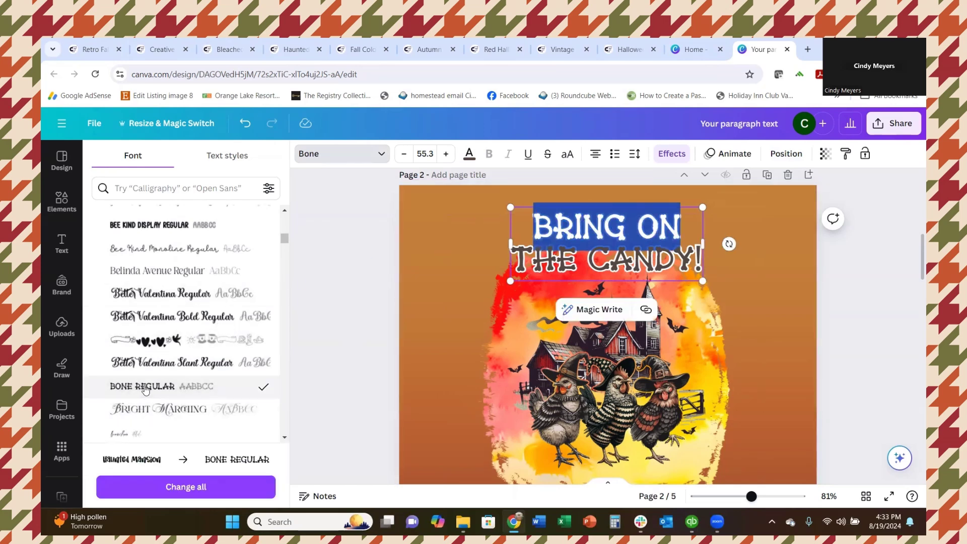
pyautogui.click(768, 336)
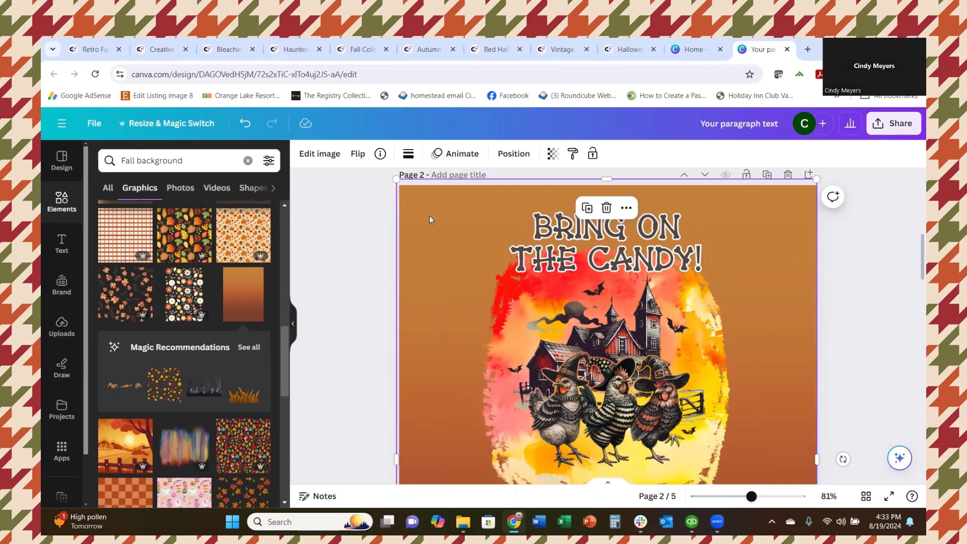
# Try the BroomStick Regular font on the whole page 2 heading and undo the change.
pyautogui.click(550, 261)
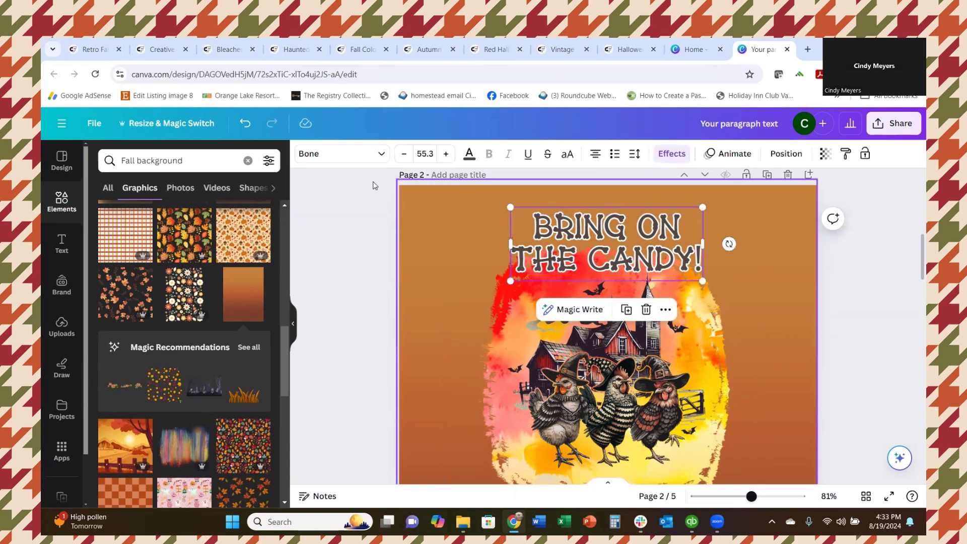
pyautogui.click(342, 156)
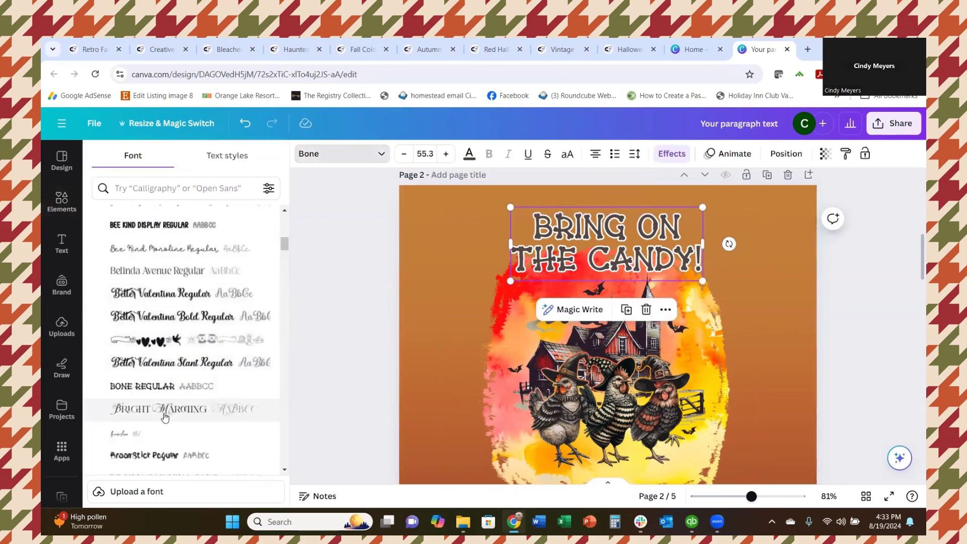
pyautogui.click(137, 460)
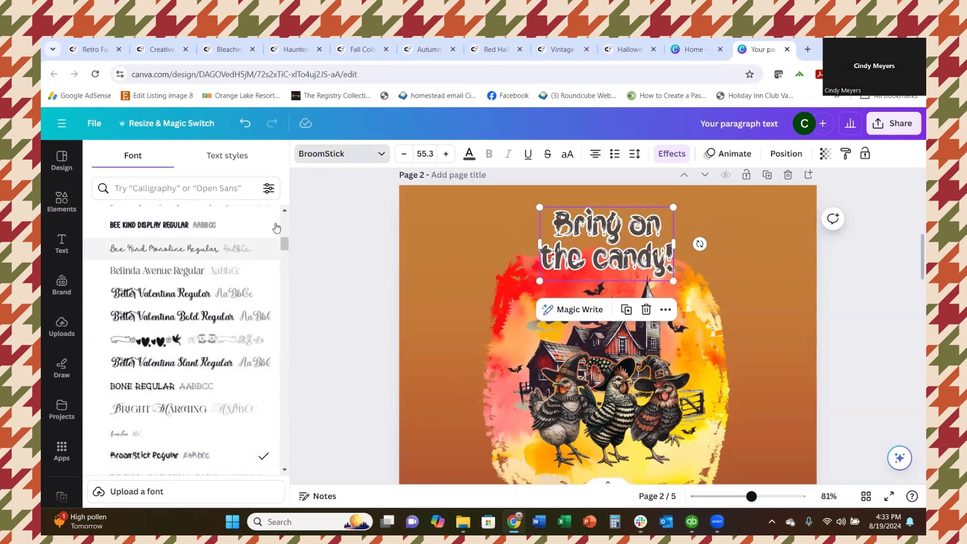
pyautogui.click(245, 126)
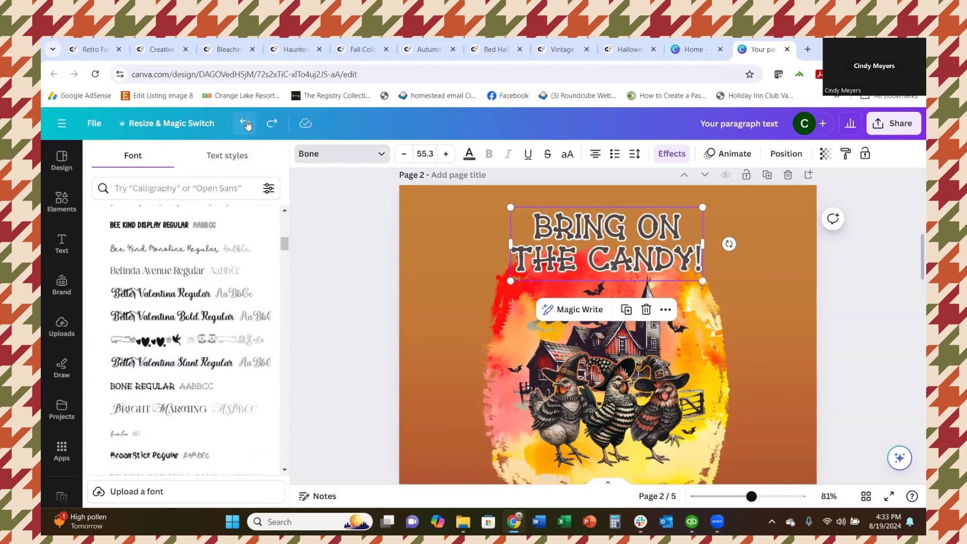
pyautogui.scroll(-1, 150, 428)
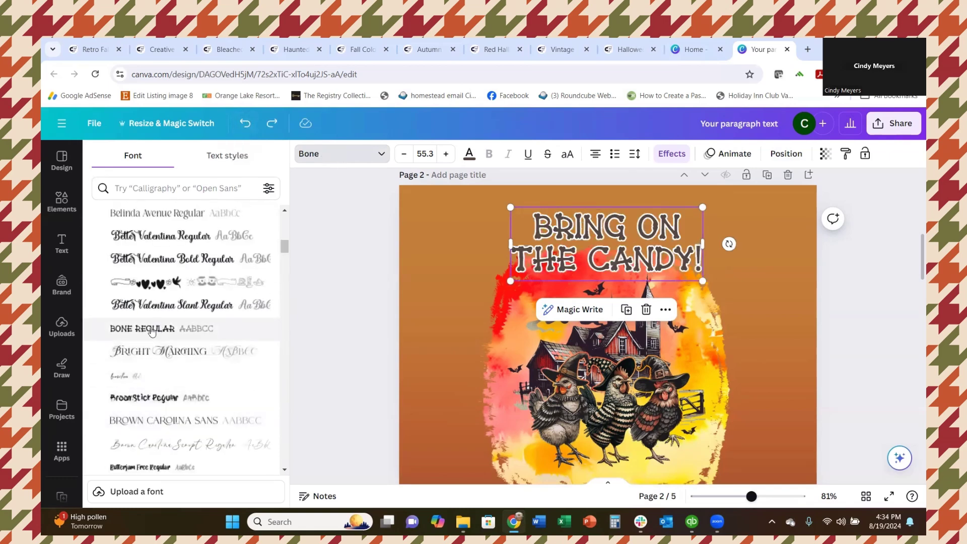
pyautogui.click(790, 320)
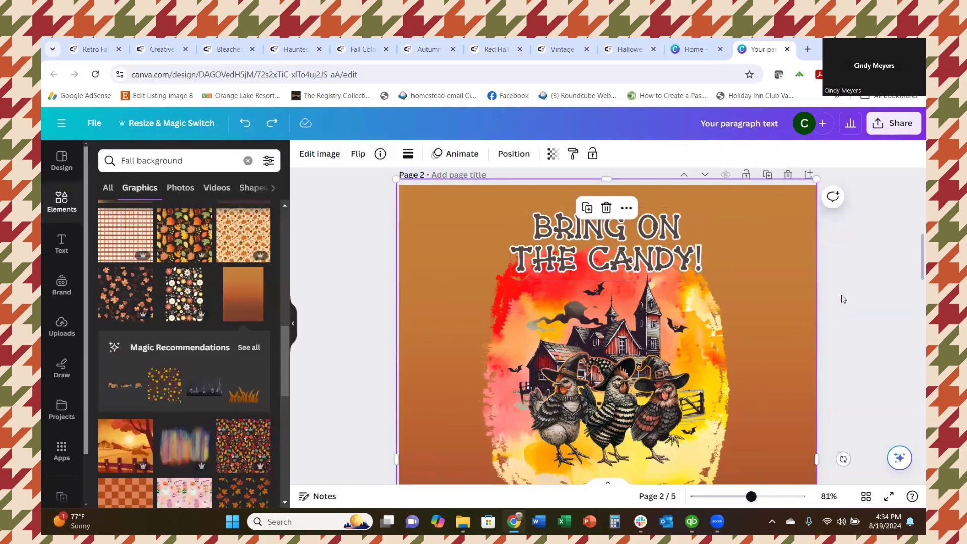
# Review the finished Halloween designs across the document's pages, from the chickens to the Boo-tles versions.
pyautogui.scroll(-3, 825, 297)
pyautogui.scroll(5, 784, 292)
pyautogui.scroll(10, 770, 285)
pyautogui.scroll(-3, 680, 303)
pyautogui.scroll(-8, 625, 325)
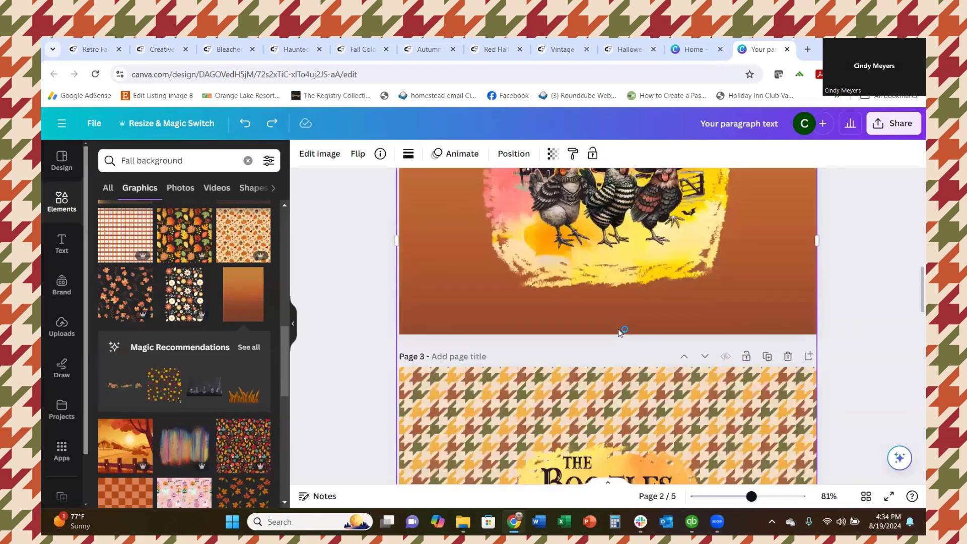
pyautogui.scroll(-4, 617, 328)
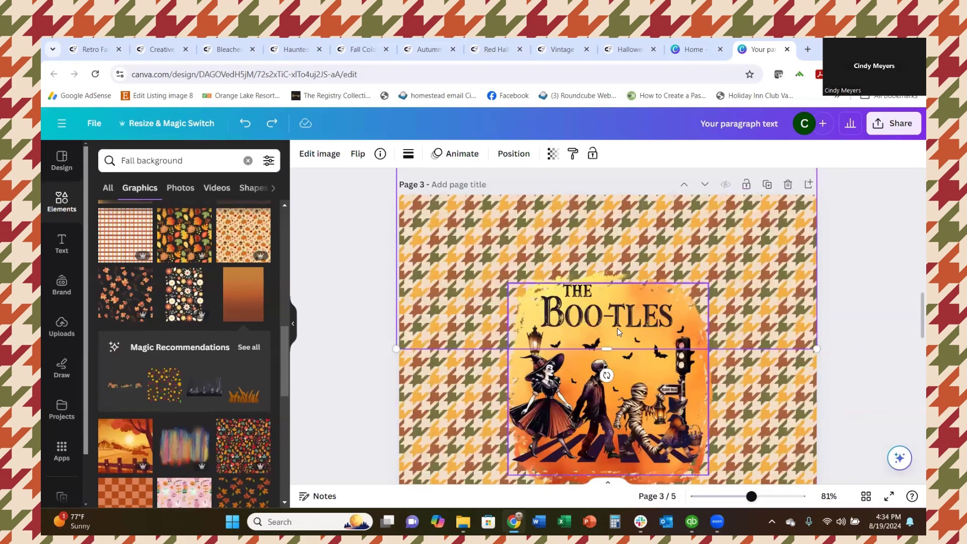
pyautogui.scroll(-6, 617, 327)
pyautogui.scroll(-4, 617, 328)
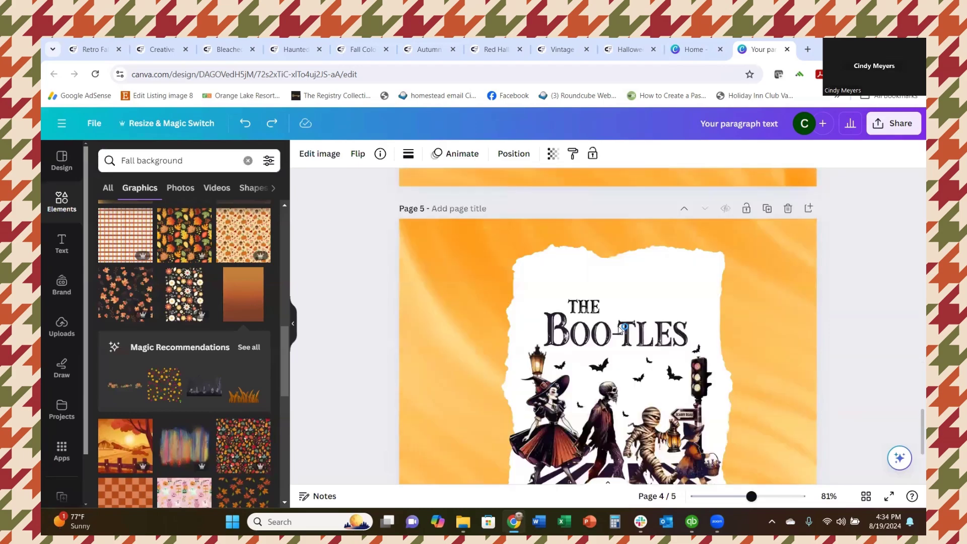
pyautogui.scroll(9, 616, 319)
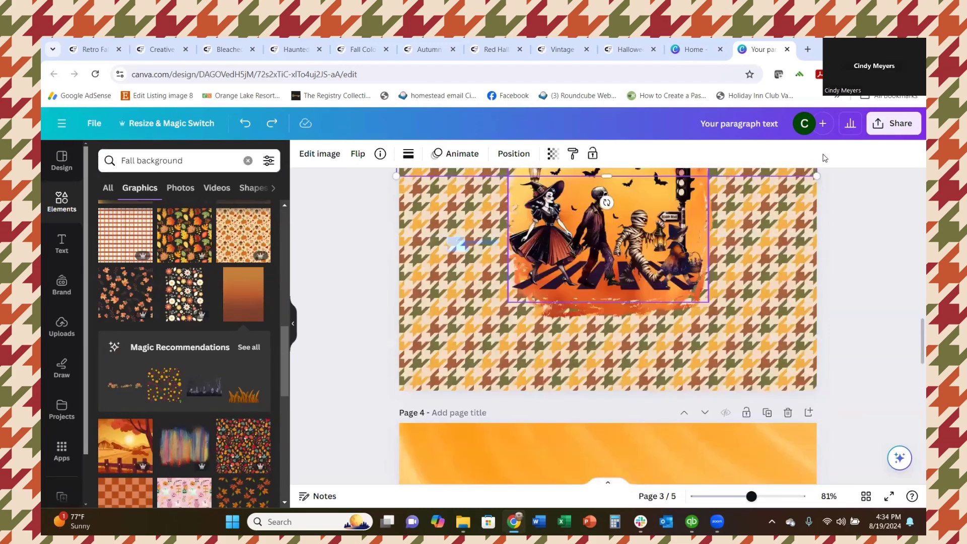
# Download all five pages of the design as PNG files.
pyautogui.click(895, 126)
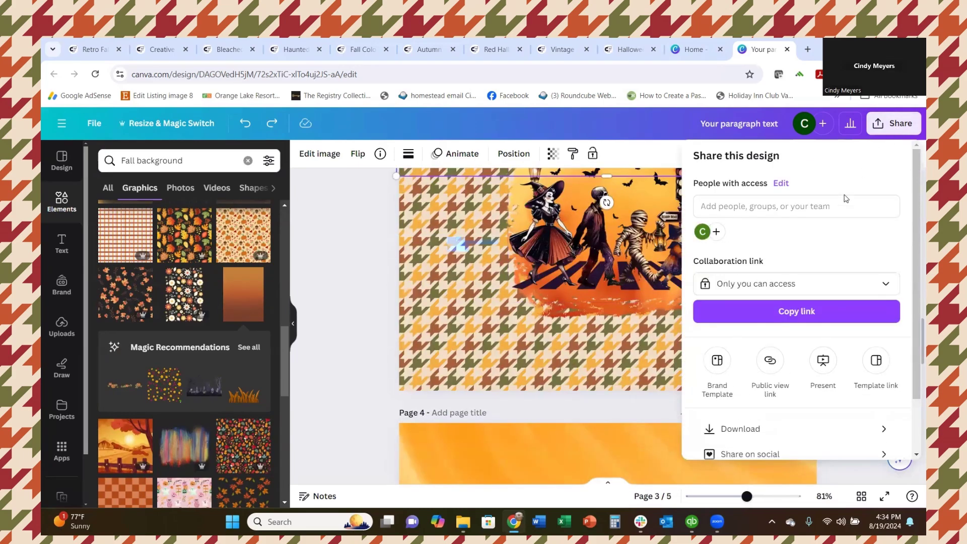
pyautogui.scroll(-2, 738, 320)
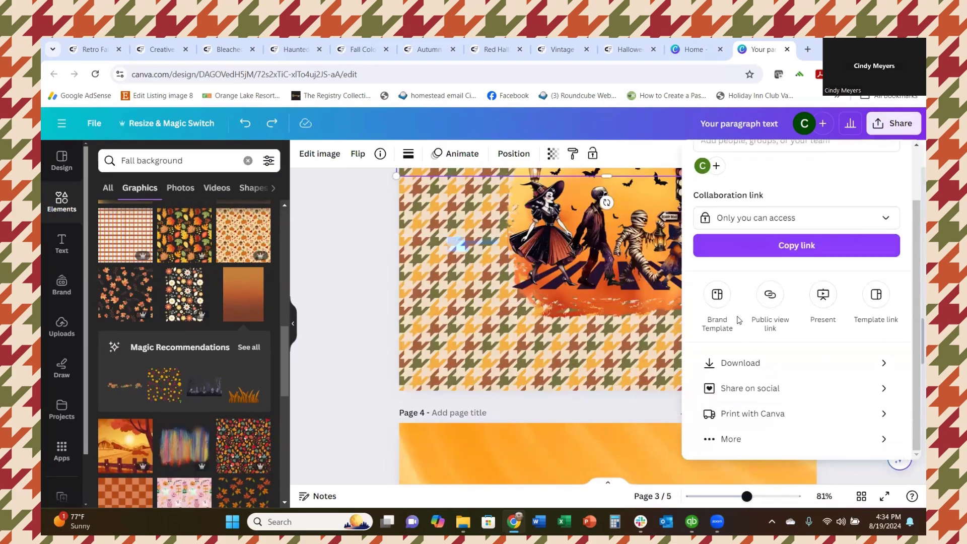
pyautogui.click(733, 368)
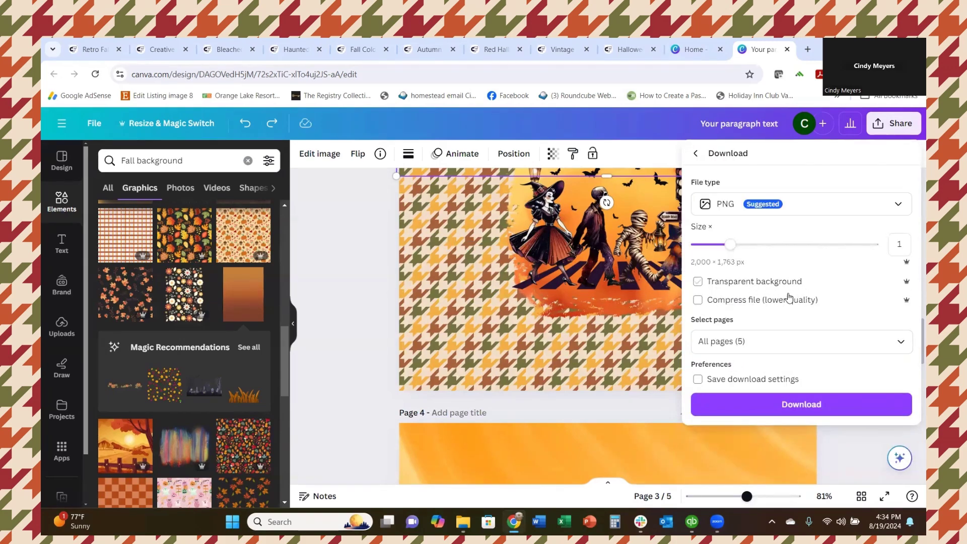
pyautogui.click(698, 282)
pyautogui.click(900, 343)
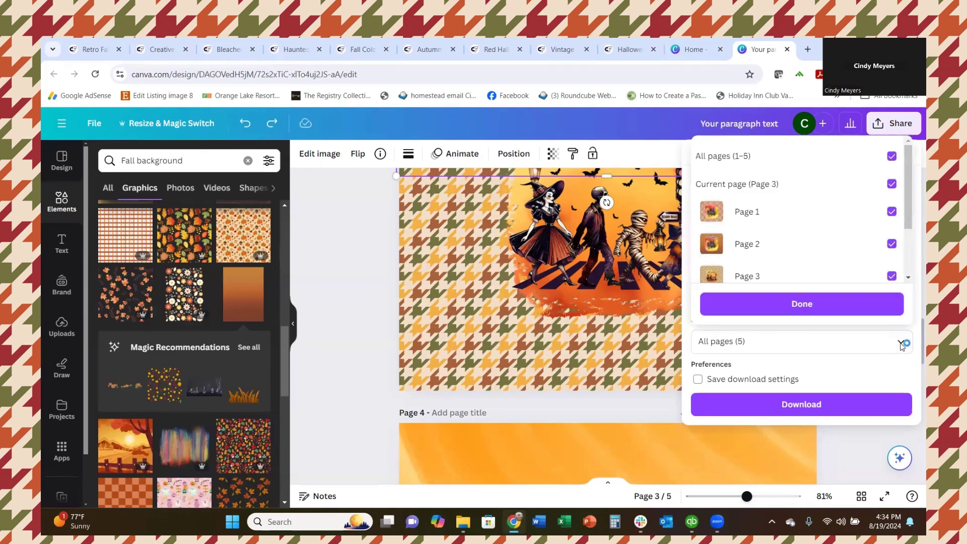
pyautogui.scroll(-2, 833, 249)
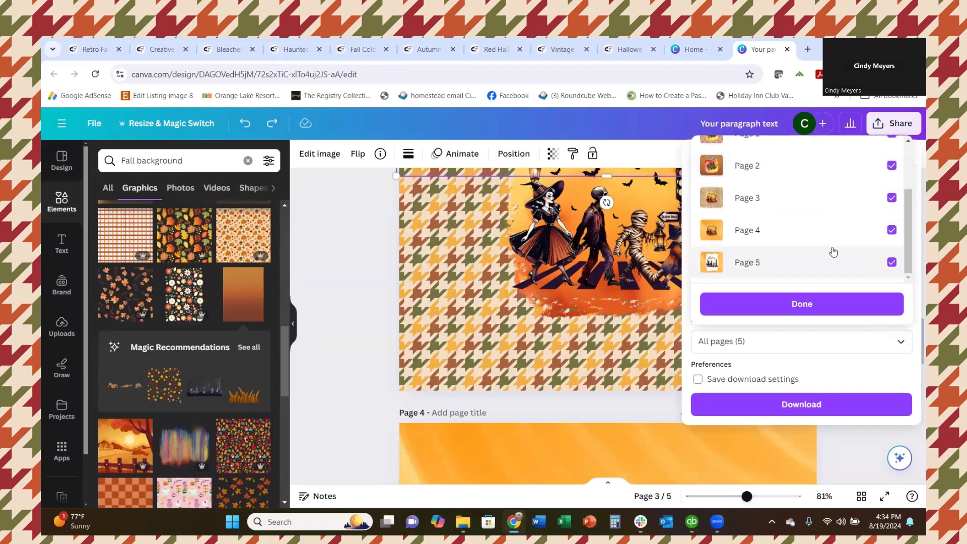
pyautogui.scroll(2, 832, 250)
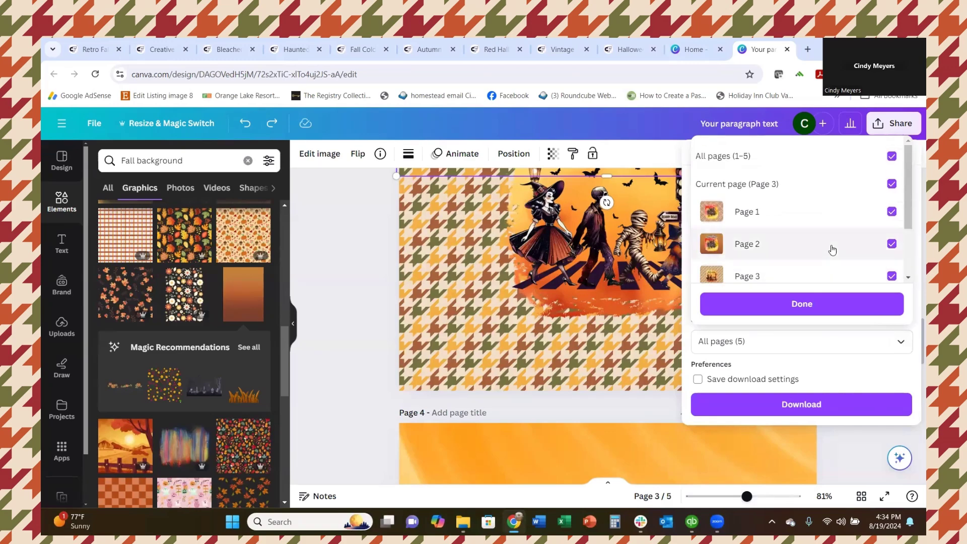
pyautogui.click(826, 303)
pyautogui.click(807, 417)
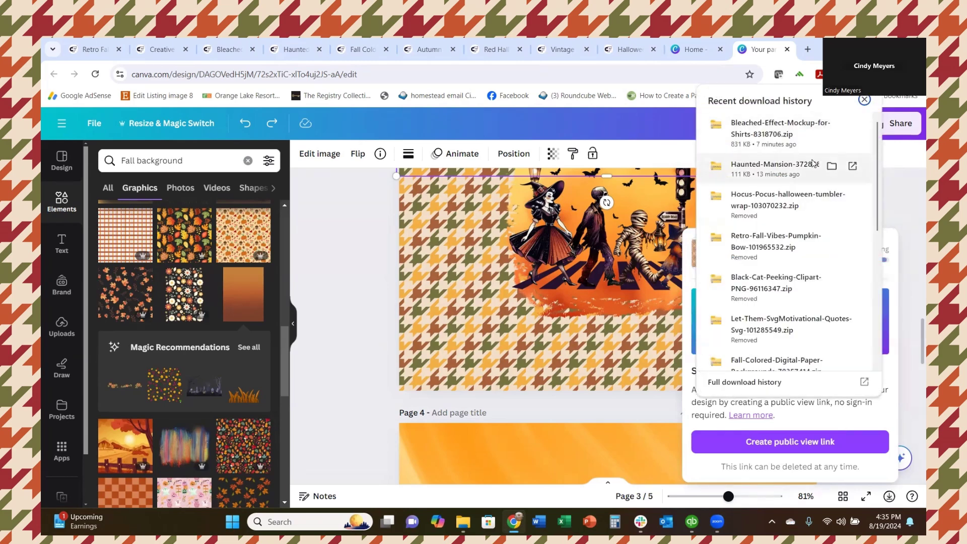
pyautogui.click(881, 161)
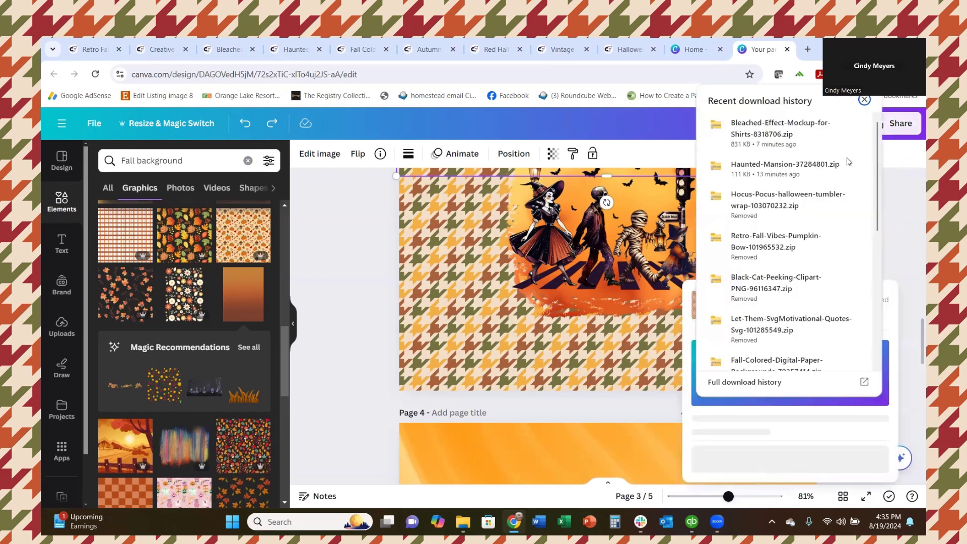
pyautogui.click(909, 206)
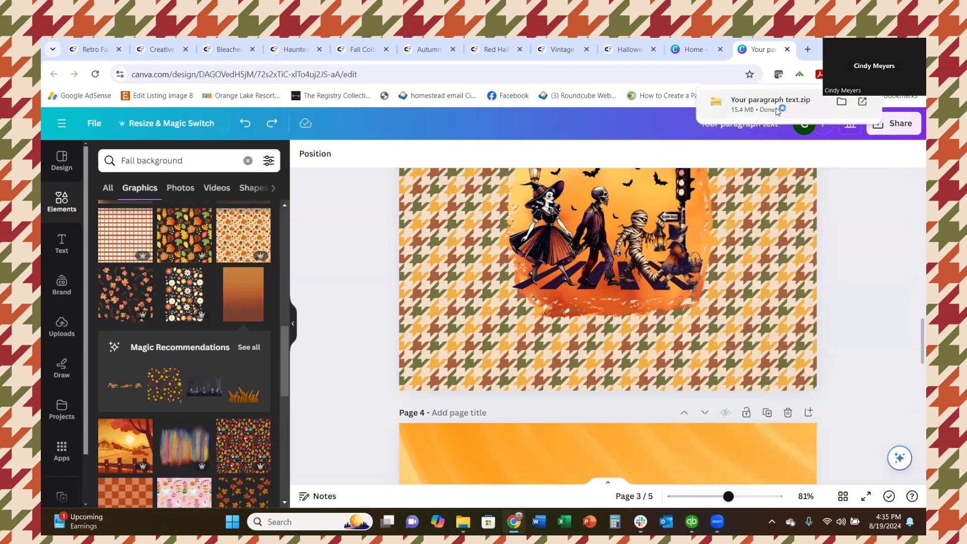
# Extract the downloaded zip into a Downloads folder named "halloween tumbler wraps 20 ounce skinny".
pyautogui.click(776, 110)
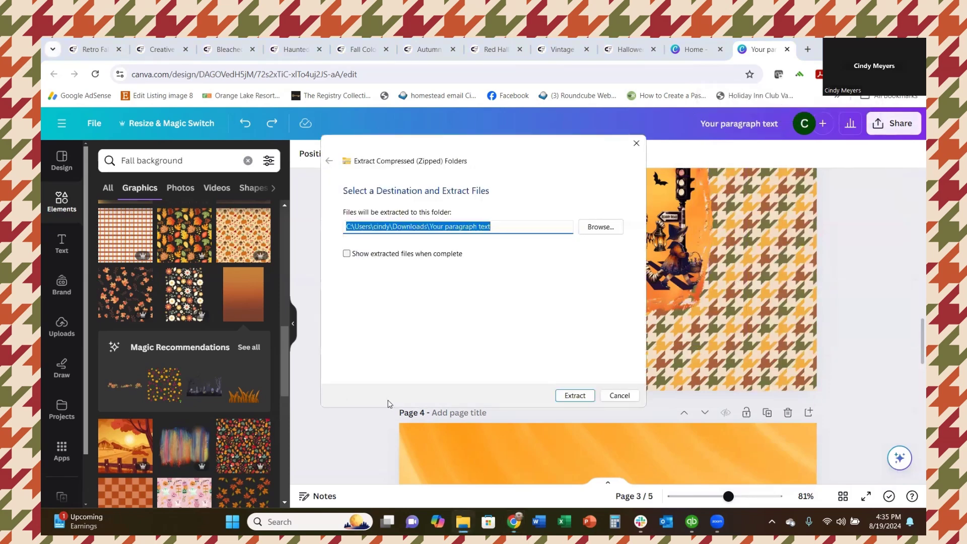
pyautogui.moveTo(498, 226); pyautogui.dragTo(430, 229)
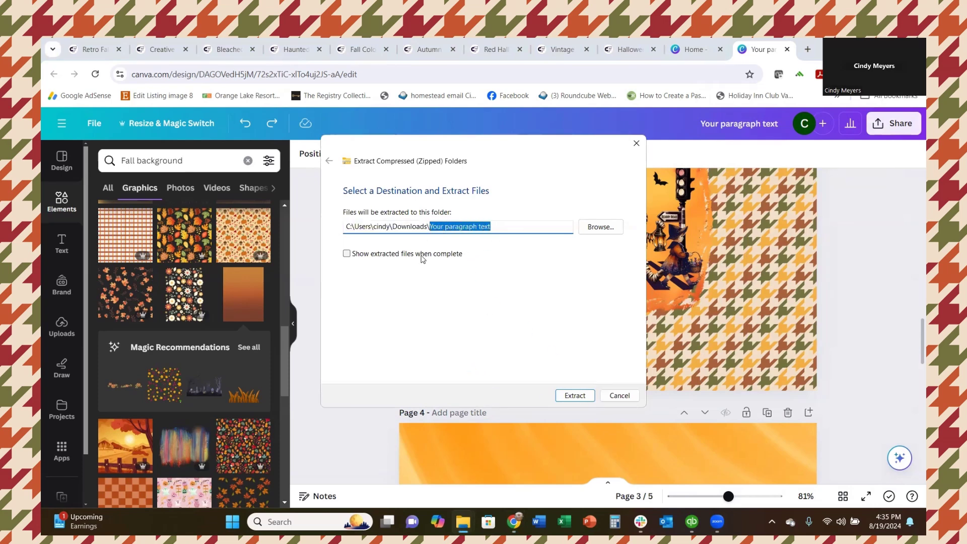
pyautogui.write('hallowe')
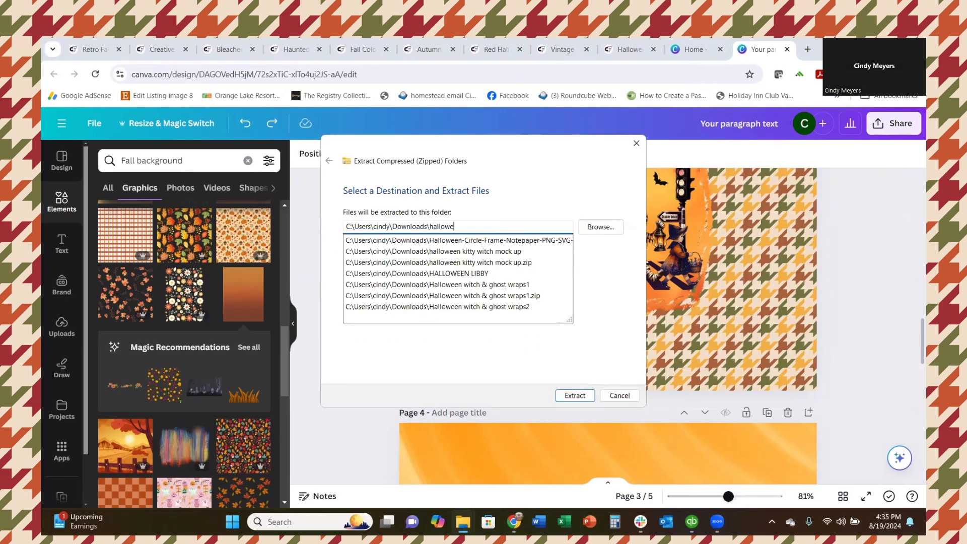
pyautogui.write('en tumbler wraps 20 ounce skinny')
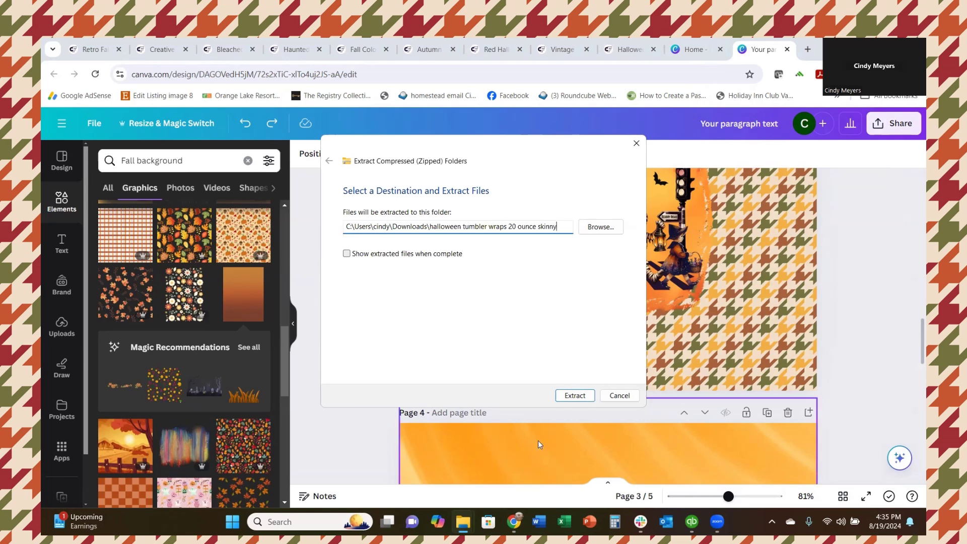
pyautogui.click(568, 395)
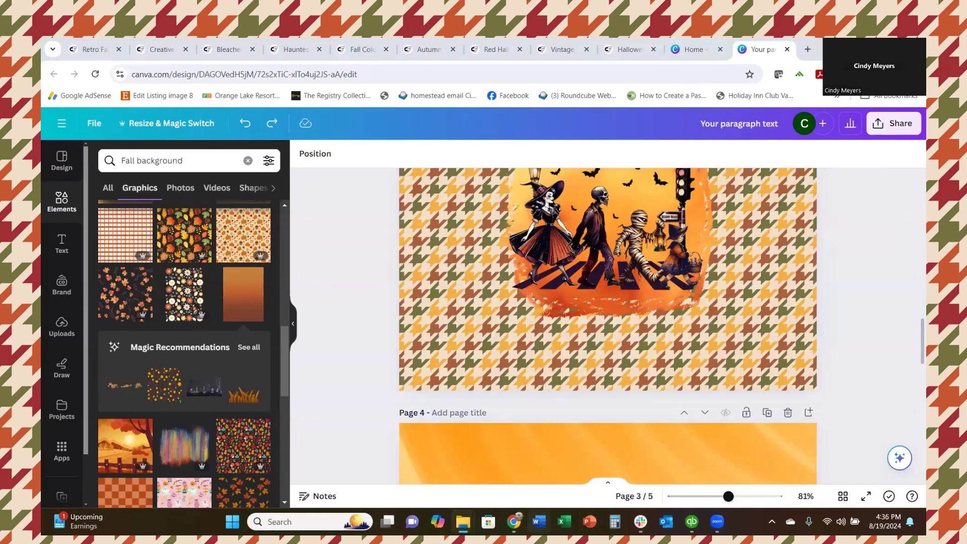
# Switch to Word and create a new blank document.
pyautogui.moveTo(535, 519)
pyautogui.click(414, 270)
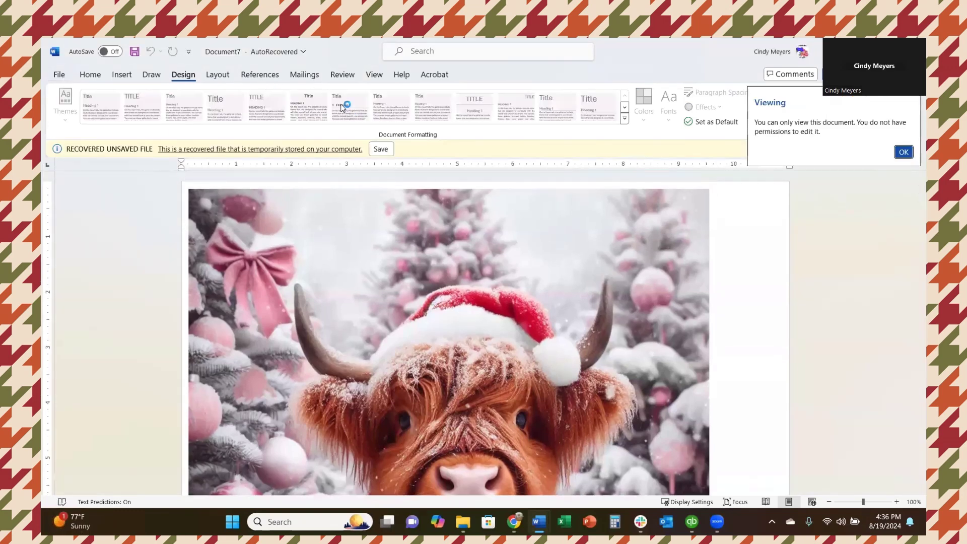
pyautogui.click(59, 74)
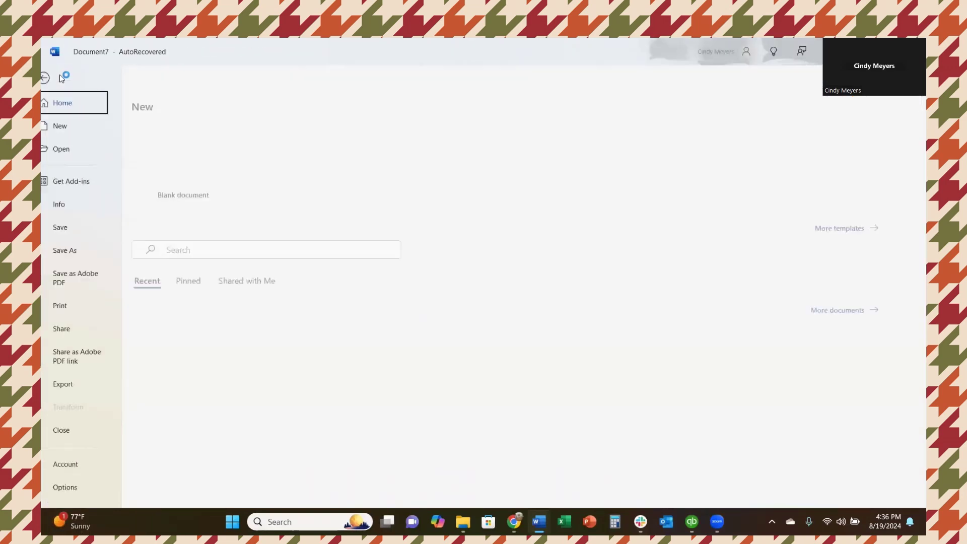
pyautogui.click(59, 78)
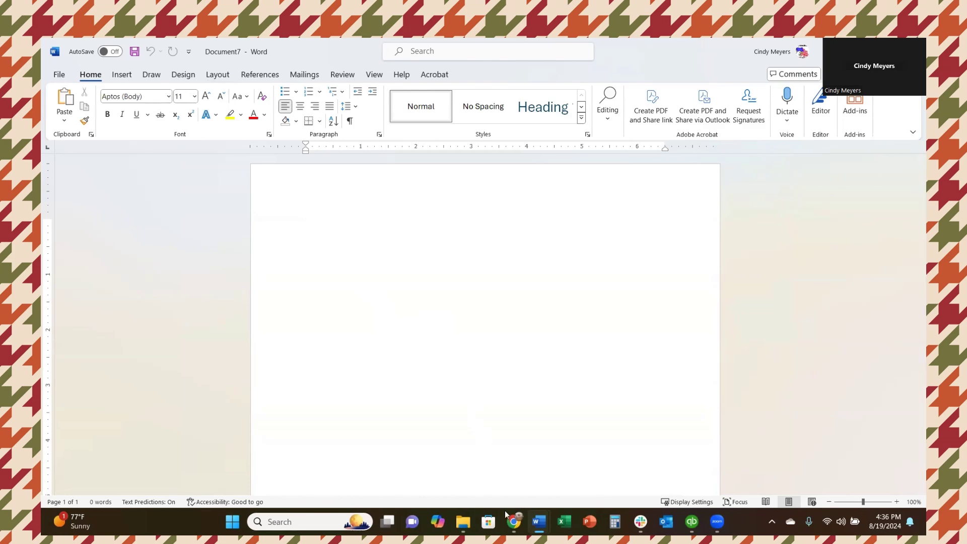
# Switch to File Explorer and open the extracted 5.png image in the photo viewer.
pyautogui.click(462, 521)
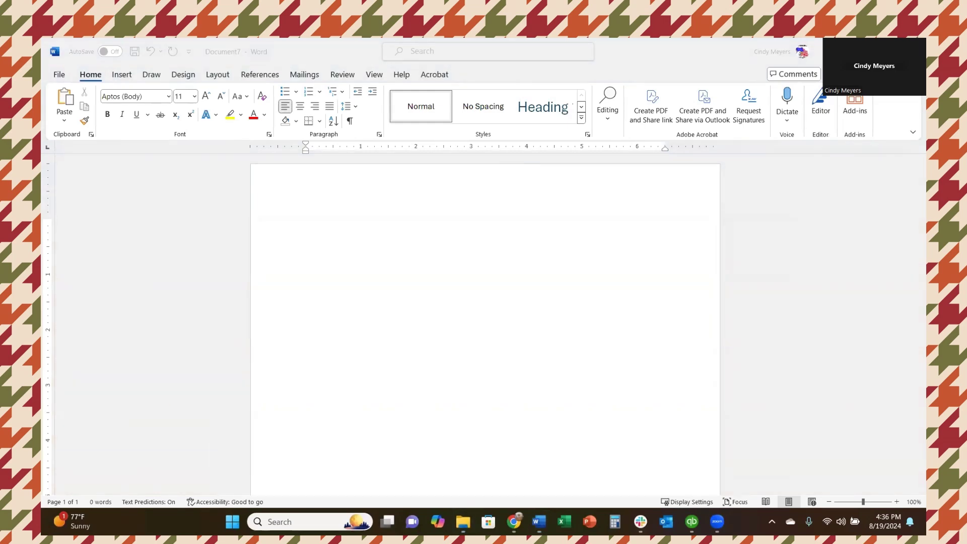
pyautogui.click(305, 223)
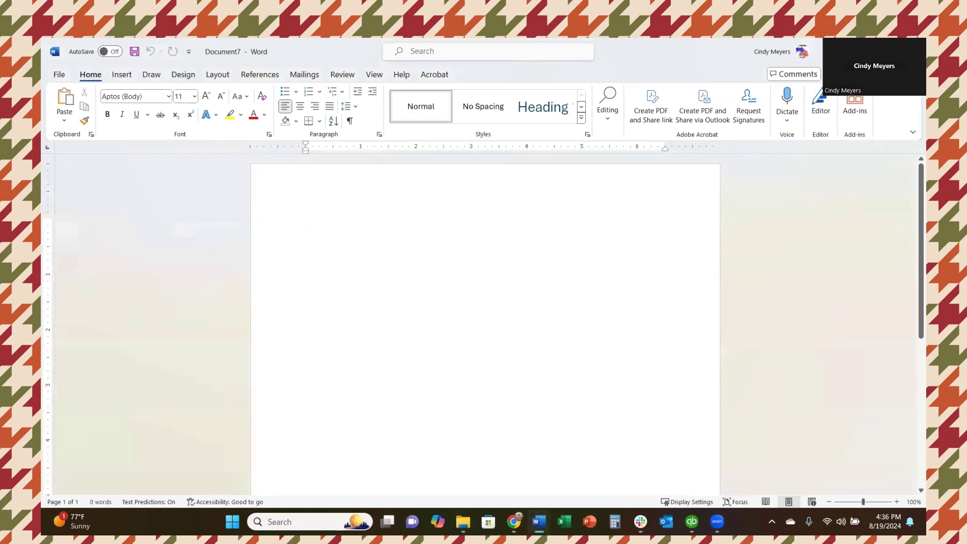
pyautogui.hotkey('alt', 'Tab')
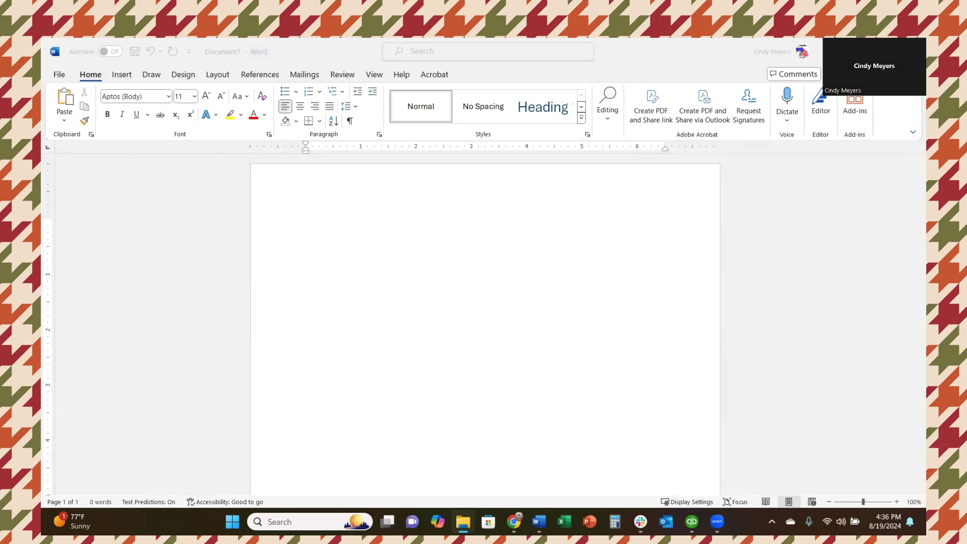
pyautogui.press('Return')
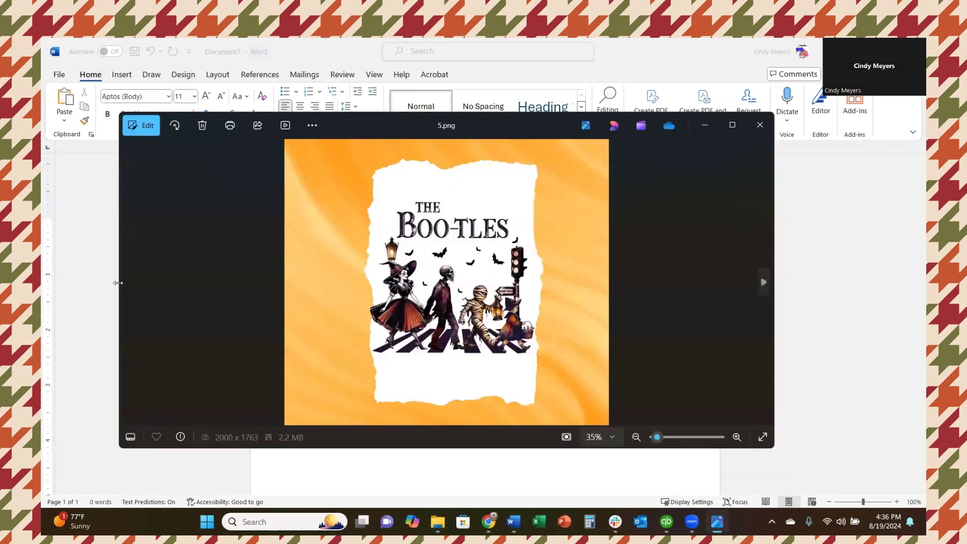
# Preview the 5.png printout in Landscape orientation, cancel printing and close the image.
pyautogui.click(229, 125)
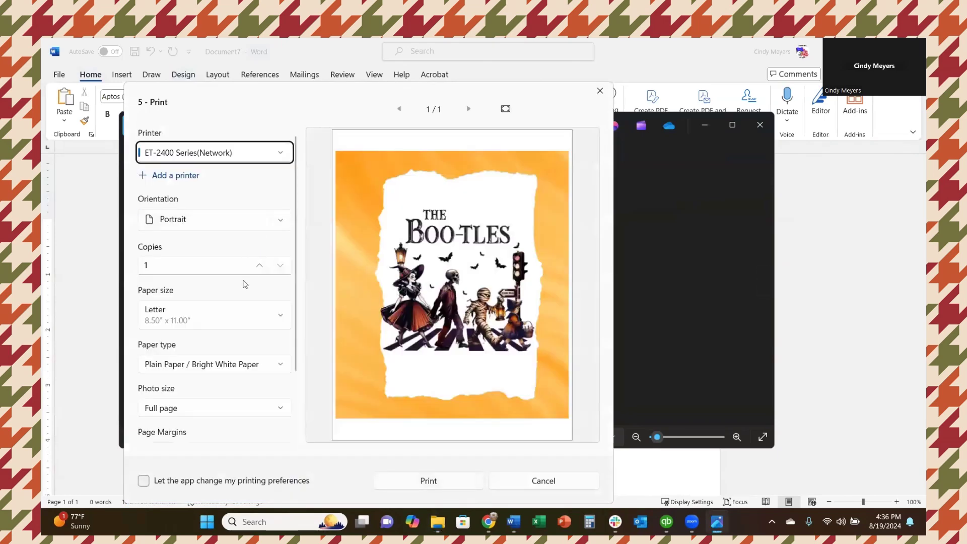
pyautogui.click(281, 223)
pyautogui.click(197, 249)
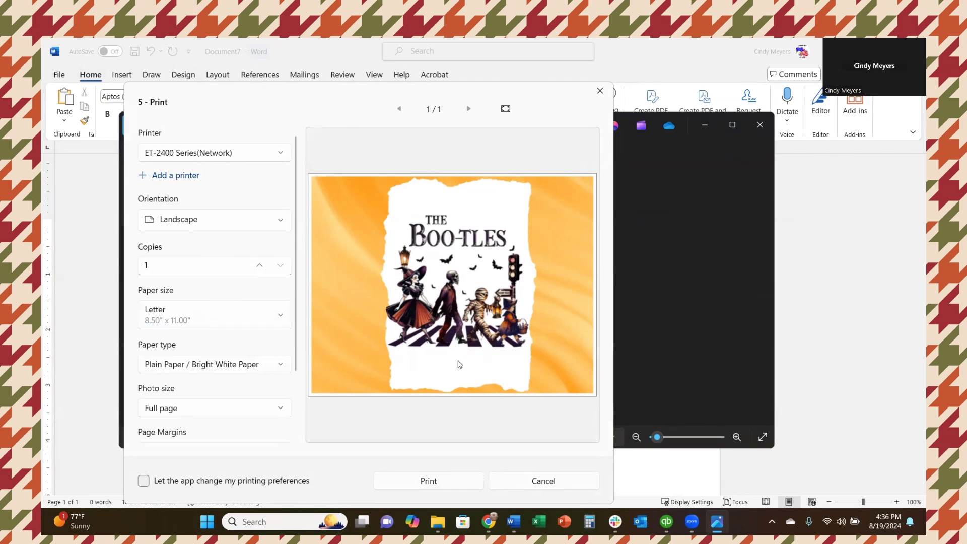
pyautogui.click(543, 481)
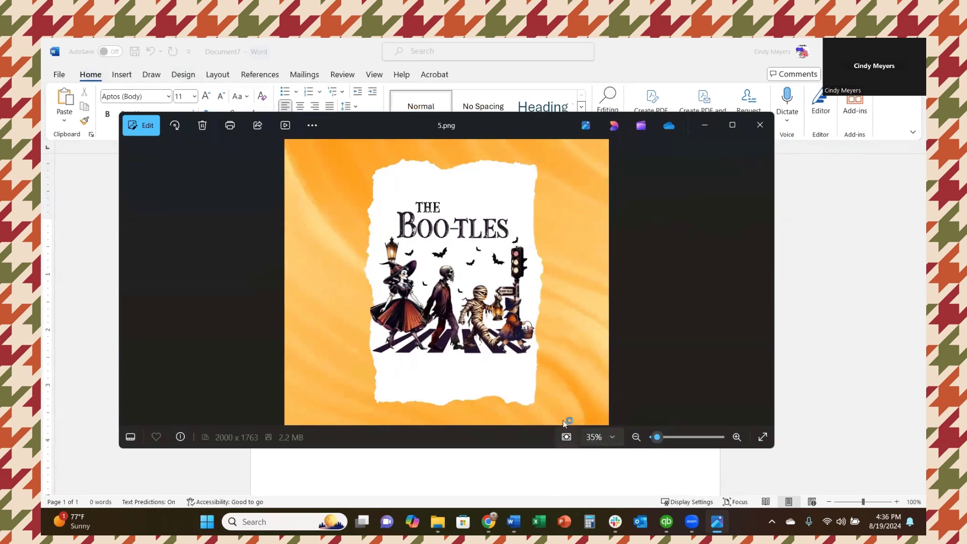
pyautogui.click(758, 126)
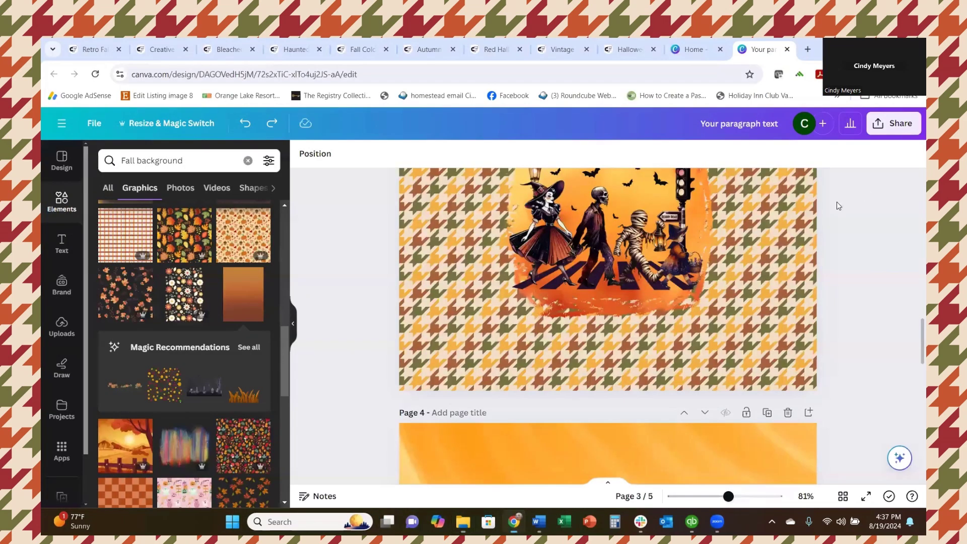
# Download all five pages of the Canva design again with the PDF Print file type.
pyautogui.click(884, 125)
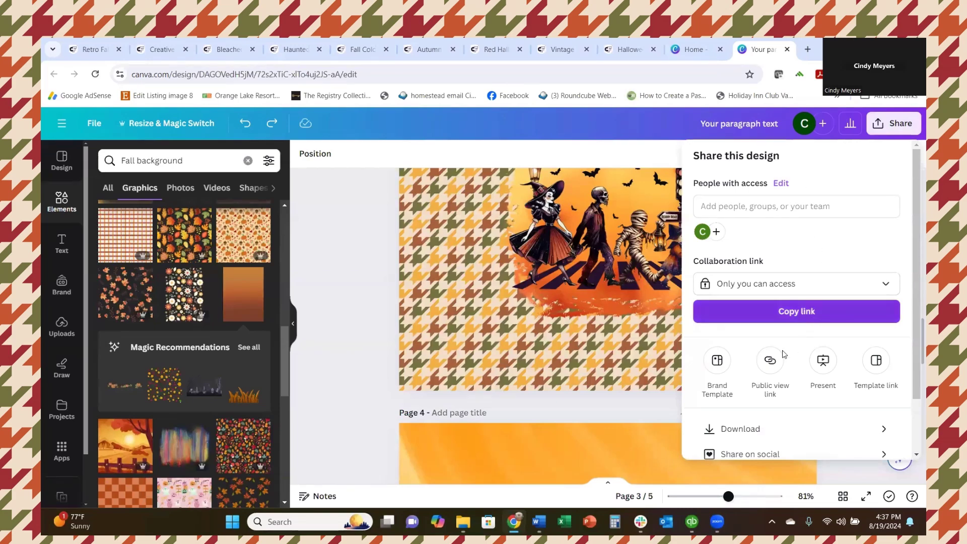
pyautogui.scroll(-1, 750, 370)
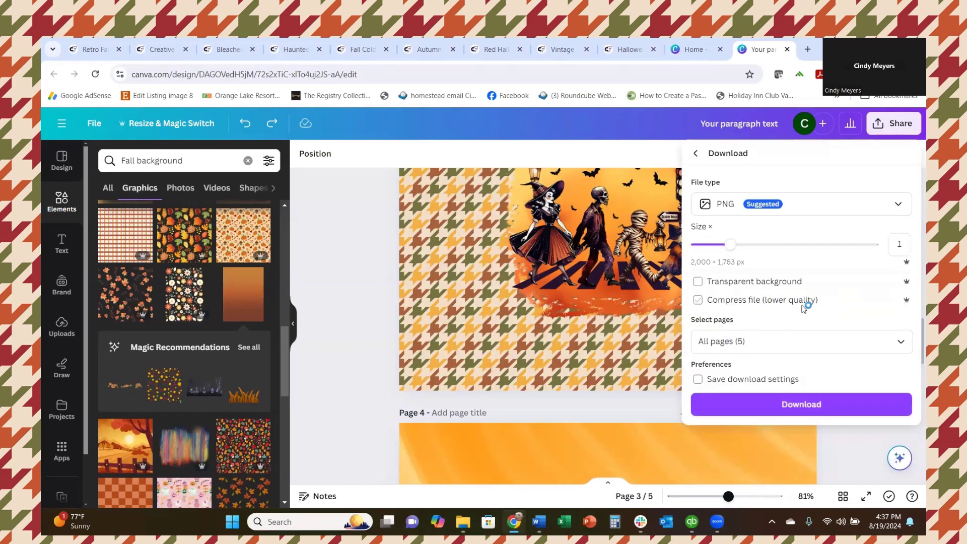
pyautogui.click(898, 204)
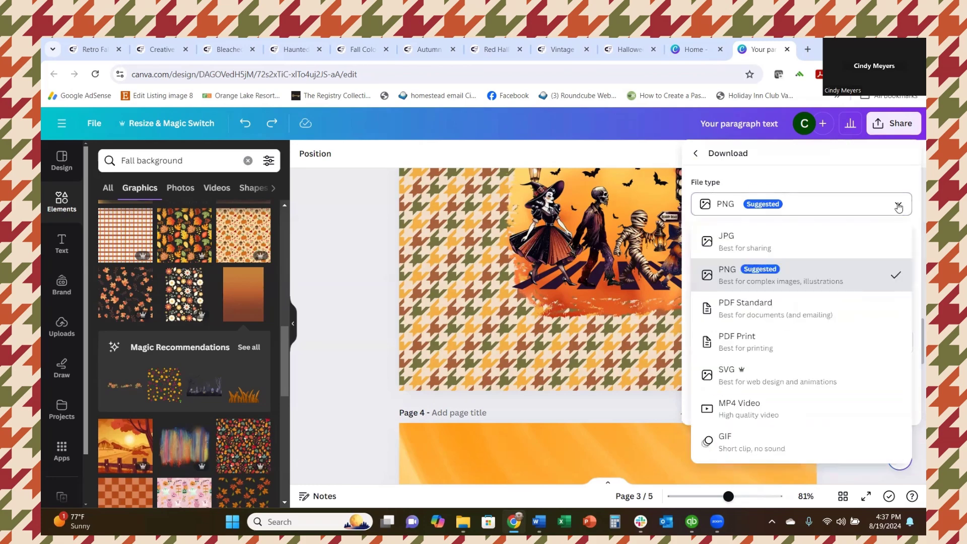
pyautogui.click(752, 348)
pyautogui.click(757, 408)
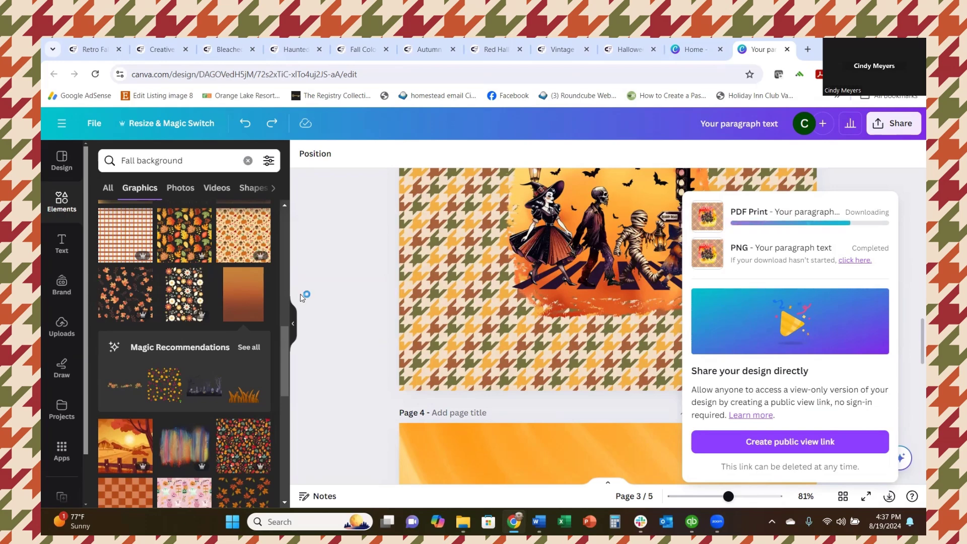
# Switch to the blank Document7 in Word and set its page orientation to Landscape.
pyautogui.moveTo(539, 522)
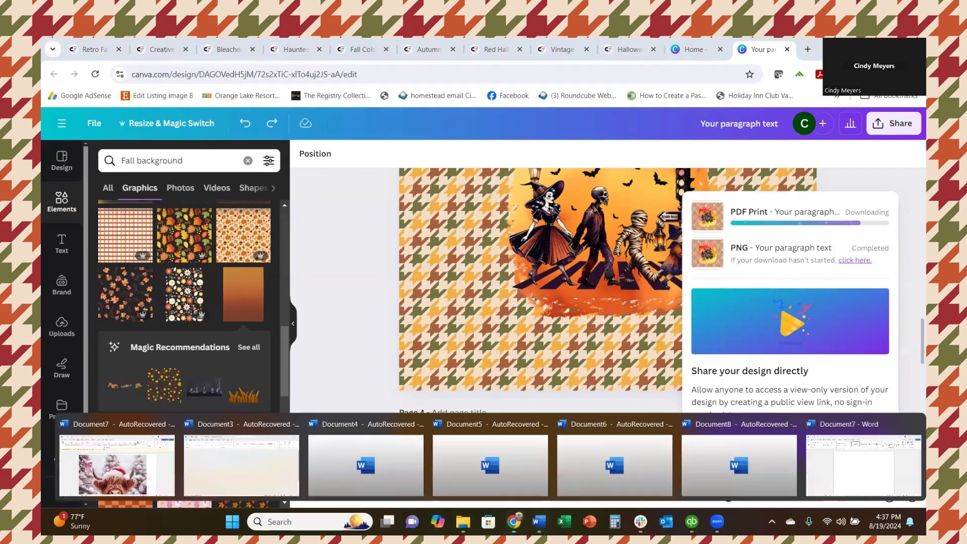
pyautogui.click(849, 471)
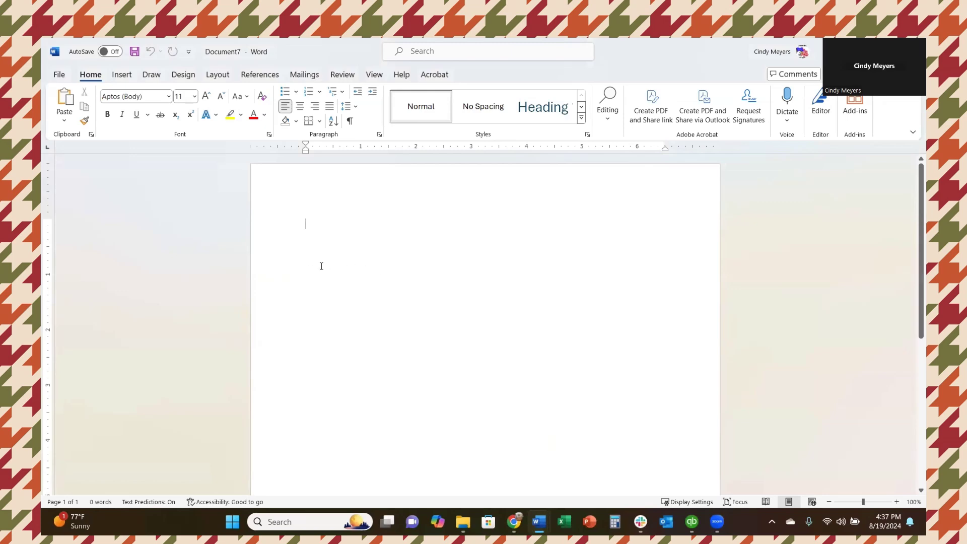
pyautogui.click(215, 77)
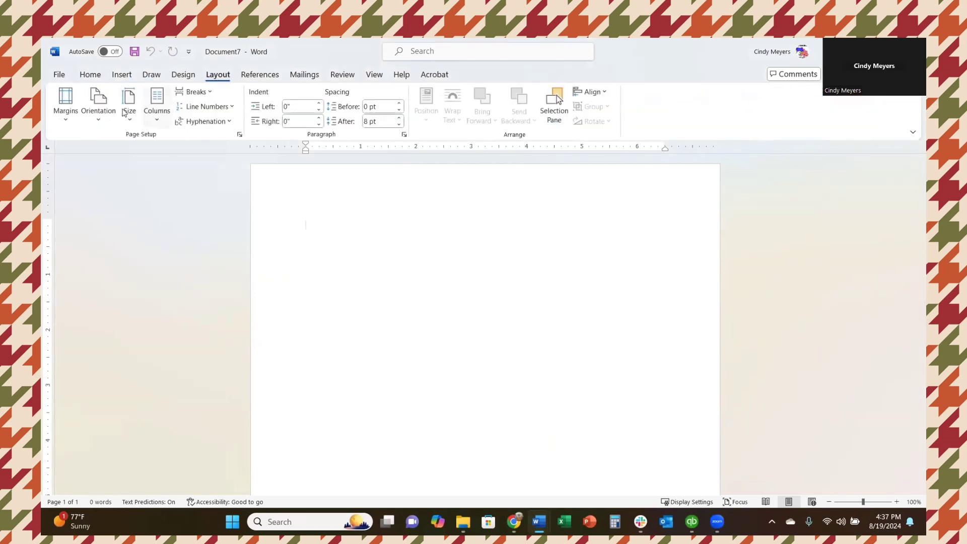
pyautogui.click(97, 118)
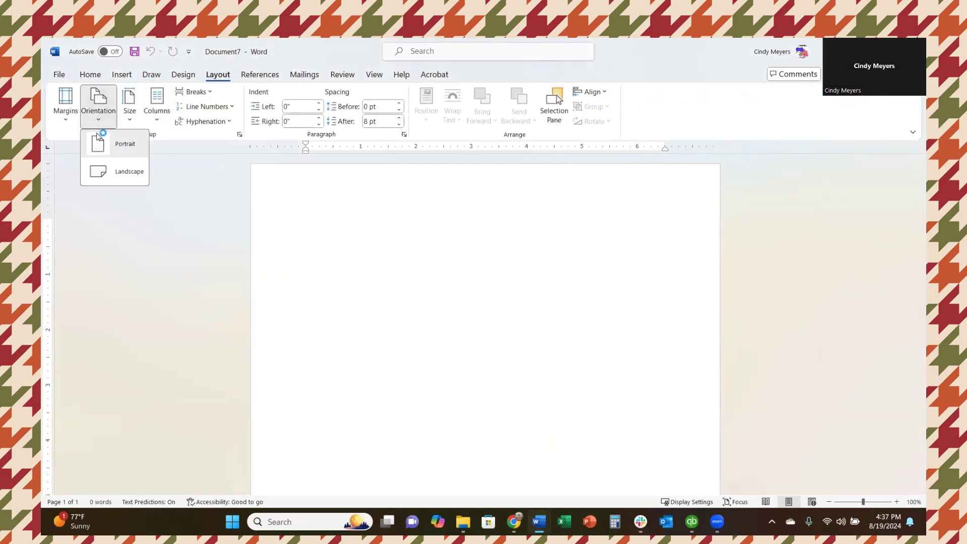
pyautogui.click(112, 172)
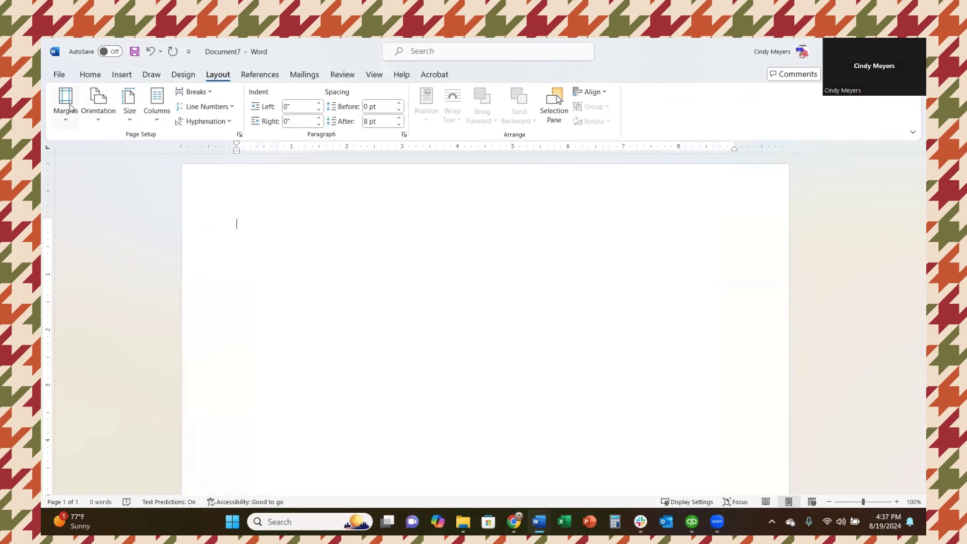
# Apply the last custom margins of 0" on all four sides and check the available paper sizes.
pyautogui.click(69, 117)
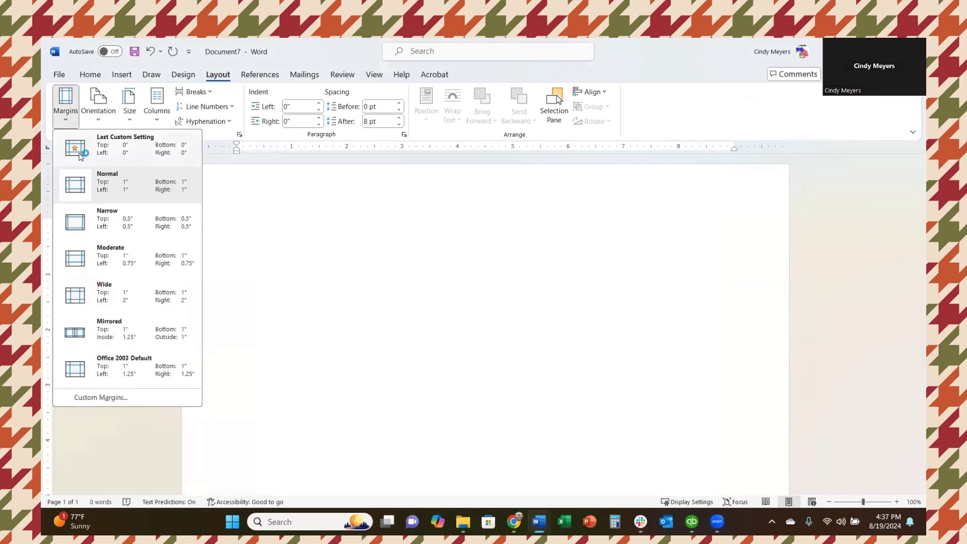
pyautogui.click(81, 151)
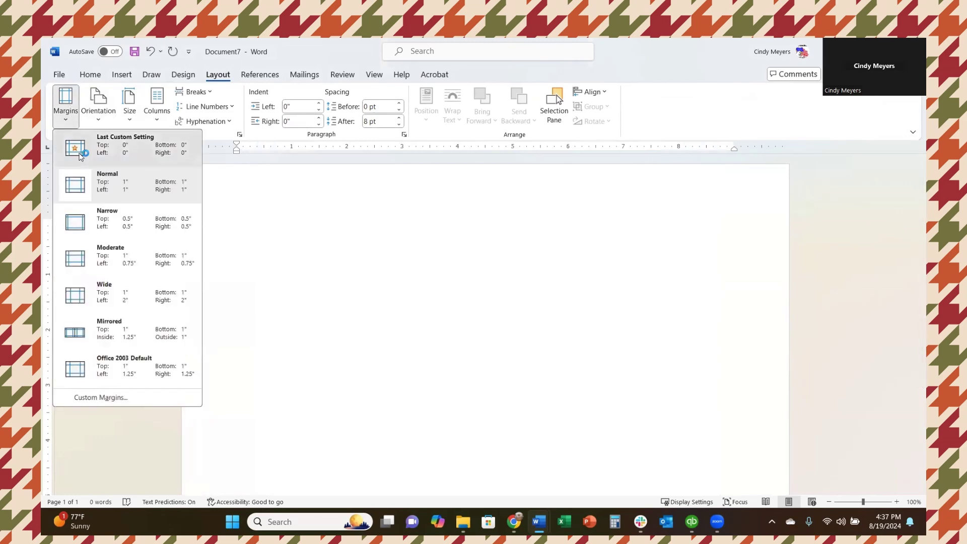
pyautogui.click(131, 116)
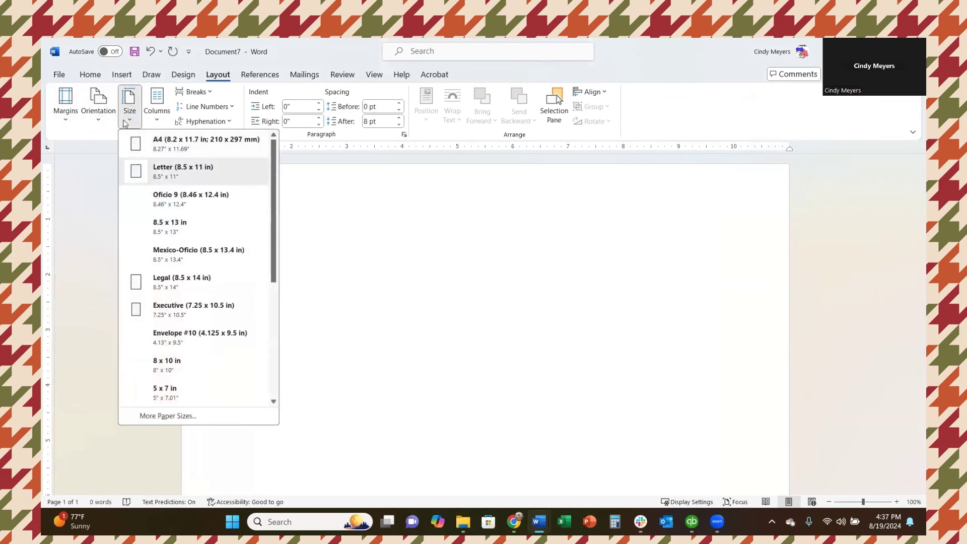
# Start inserting a picture from the Downloads folder "halloween tumbler wraps 20 ounce skinny", showing its files as large thumbnails.
pyautogui.click(123, 80)
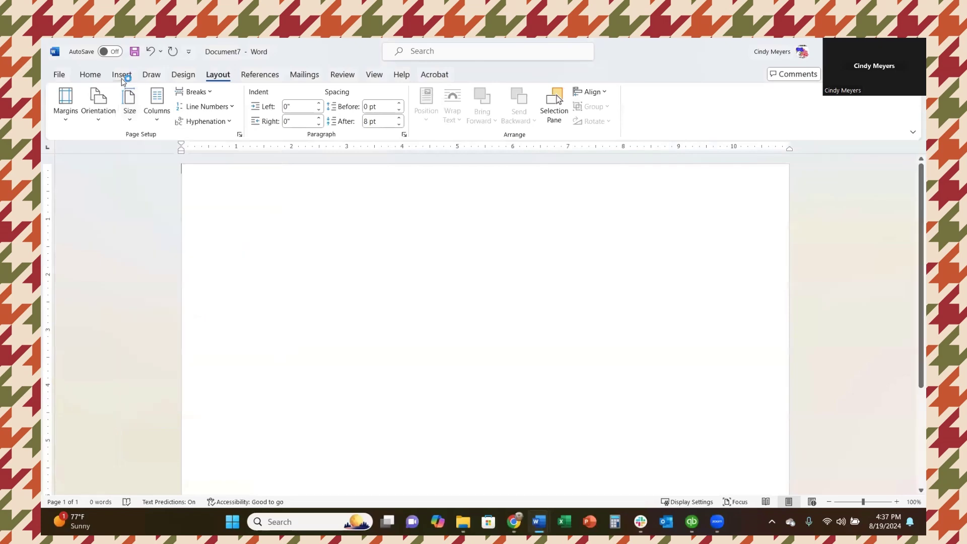
pyautogui.click(190, 123)
pyautogui.click(84, 210)
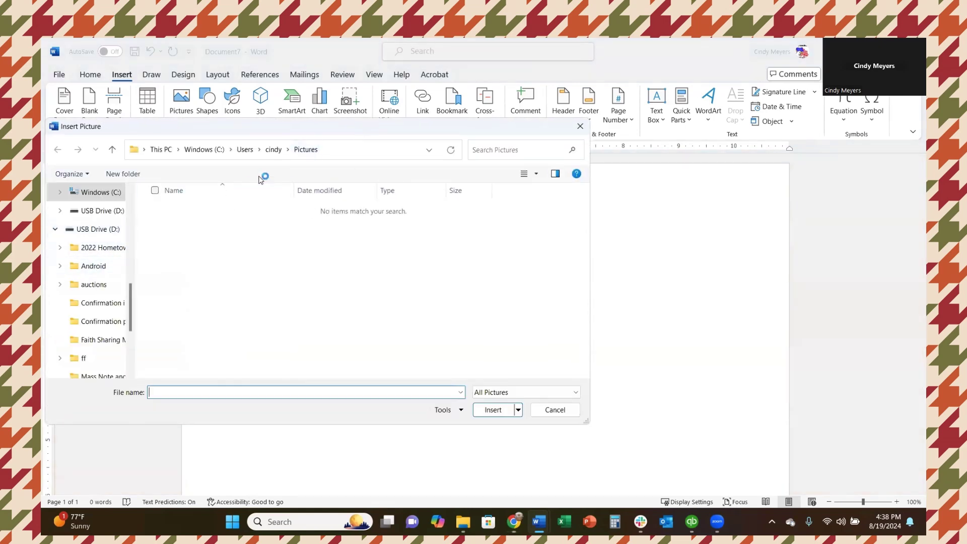
pyautogui.press('Escape')
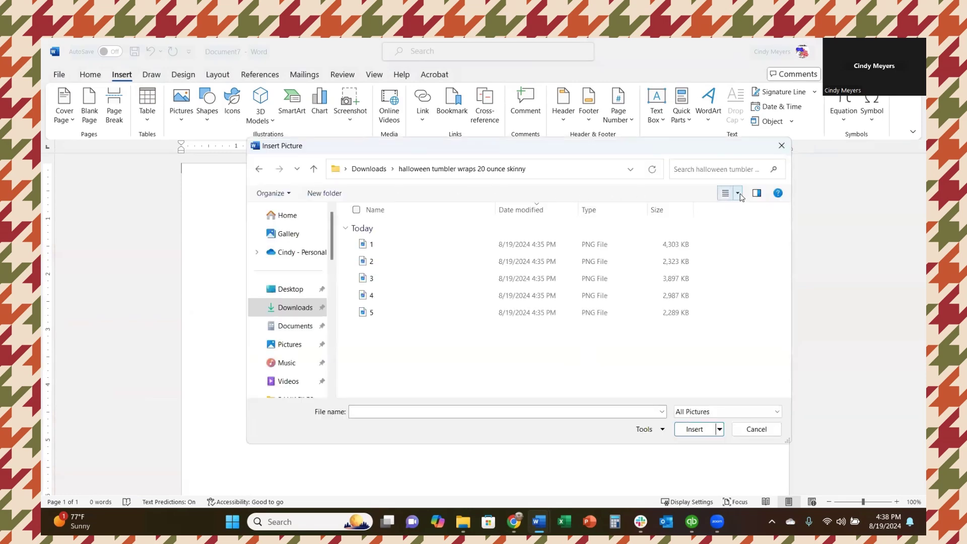
pyautogui.click(738, 194)
pyautogui.click(771, 97)
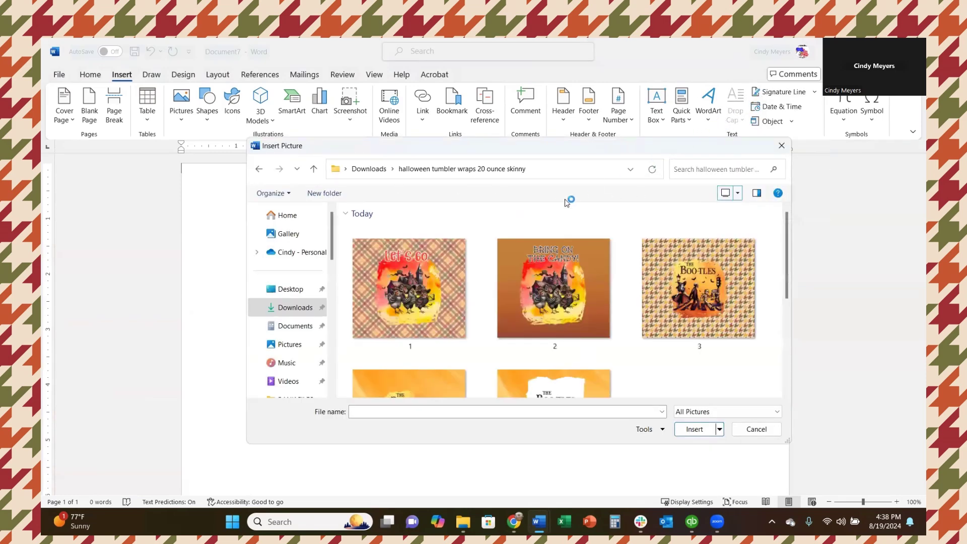